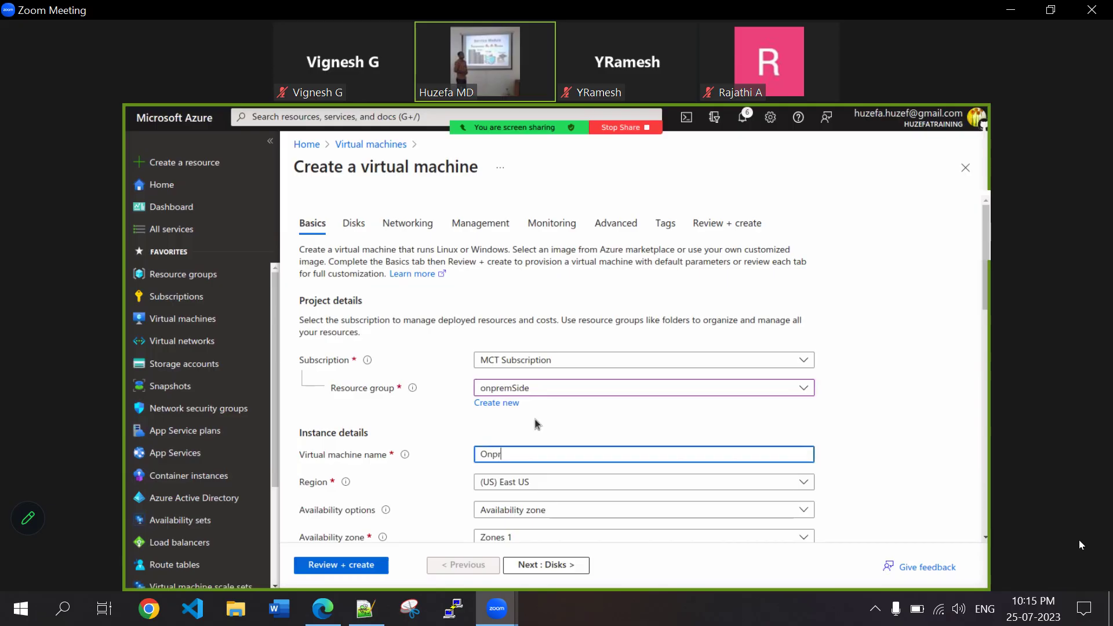
Complete the virtual machine name as OnpremHost
text(Host)
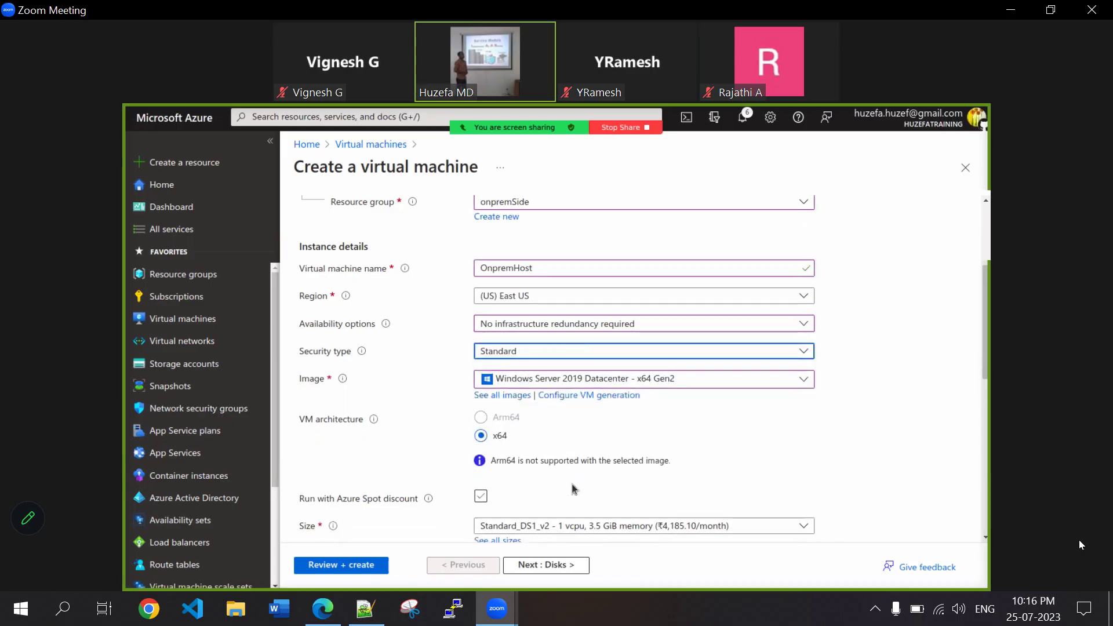
mouse_move(1010, 549)
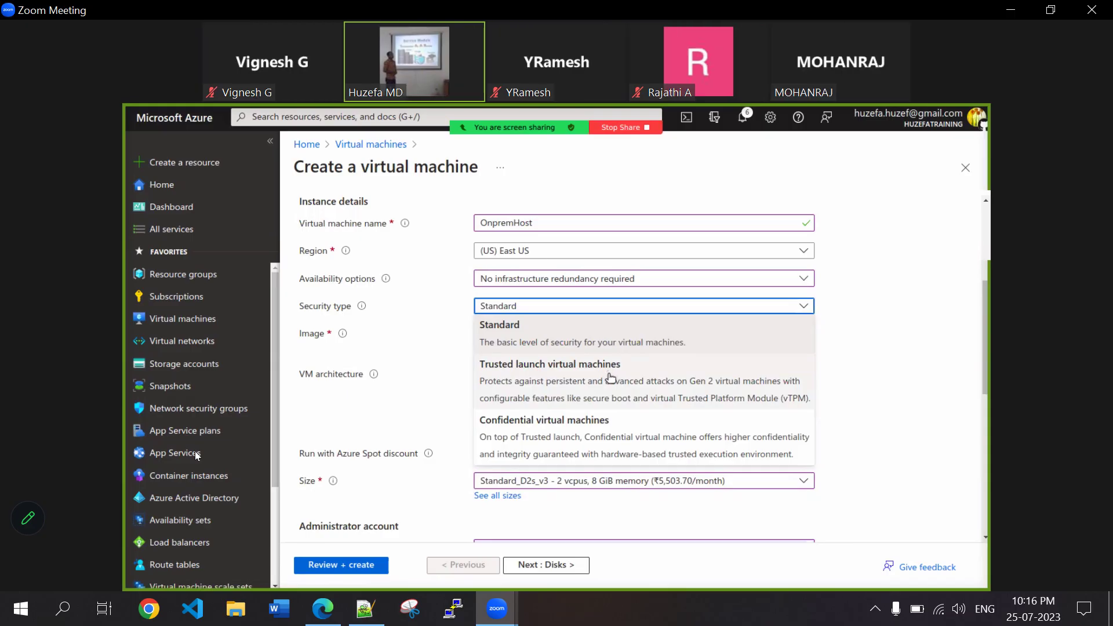
click(46, 562)
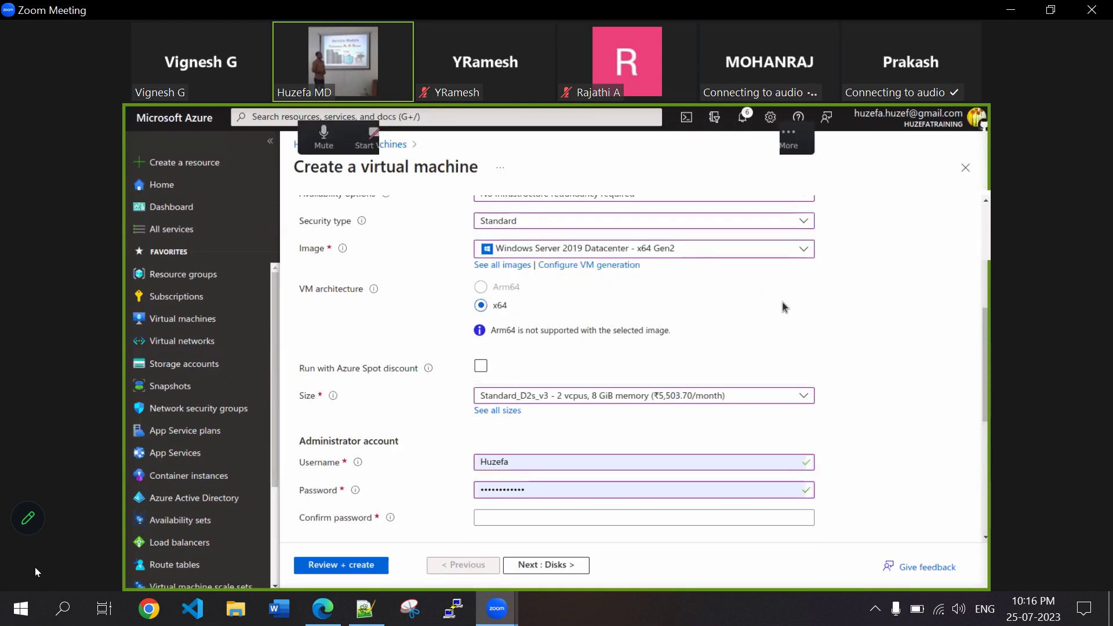
mouse_move(24, 568)
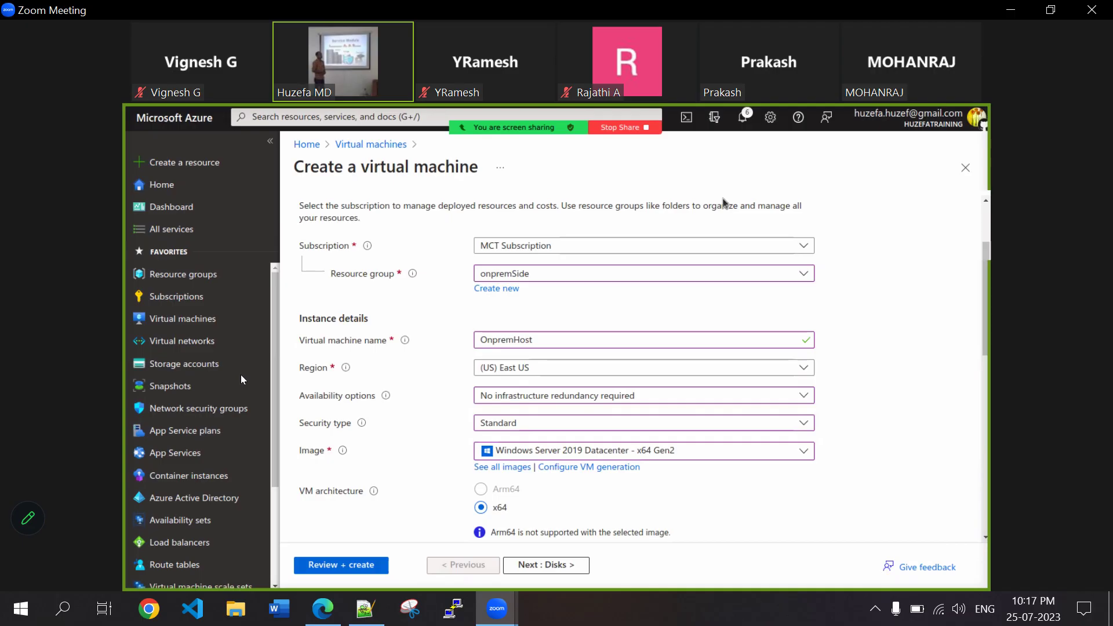
click(503, 423)
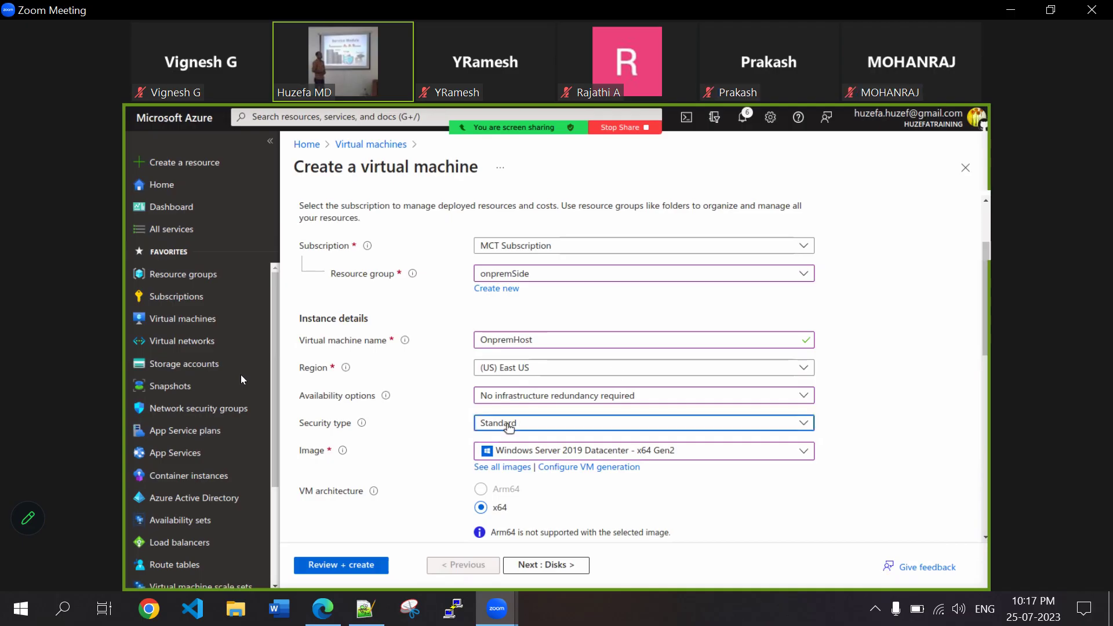
mouse_move(360, 425)
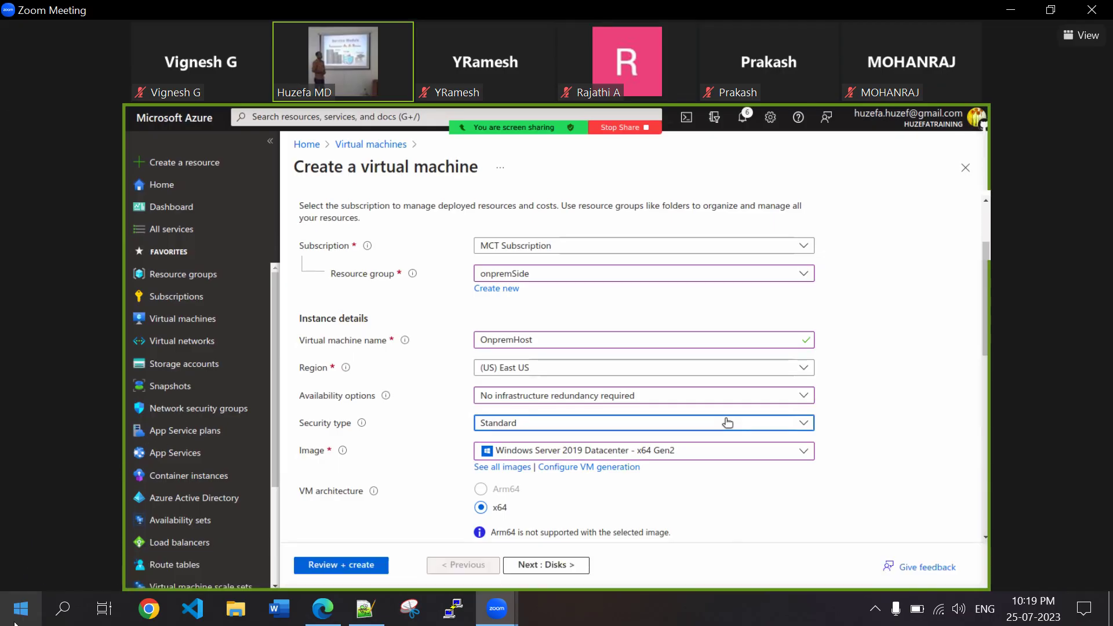
Unmute the meeting microphone briefly and mute it again
click(44, 564)
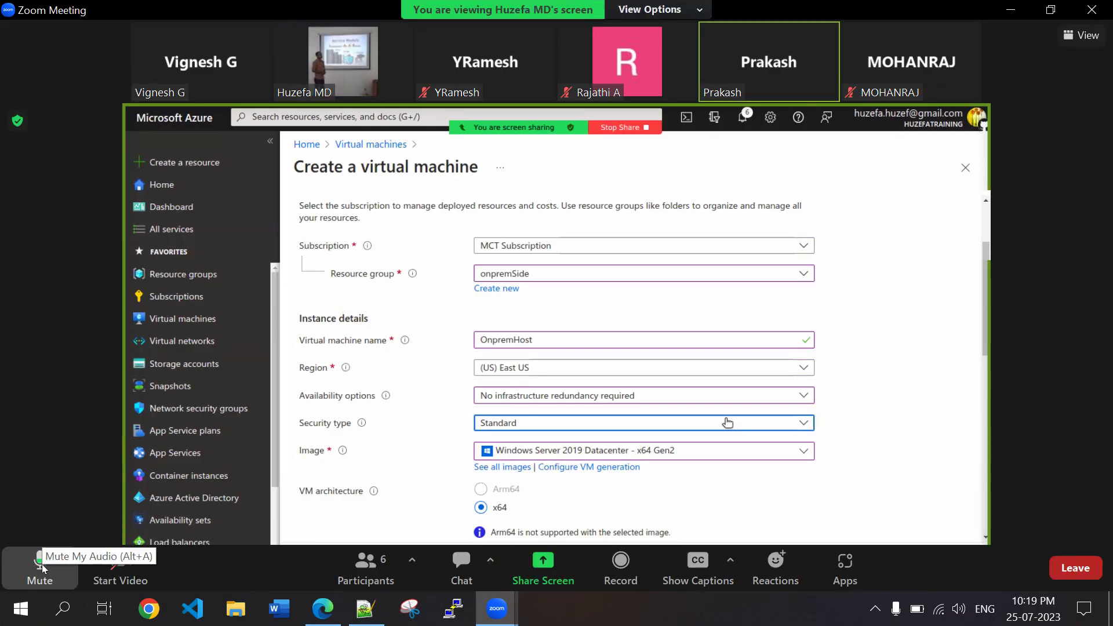
click(43, 567)
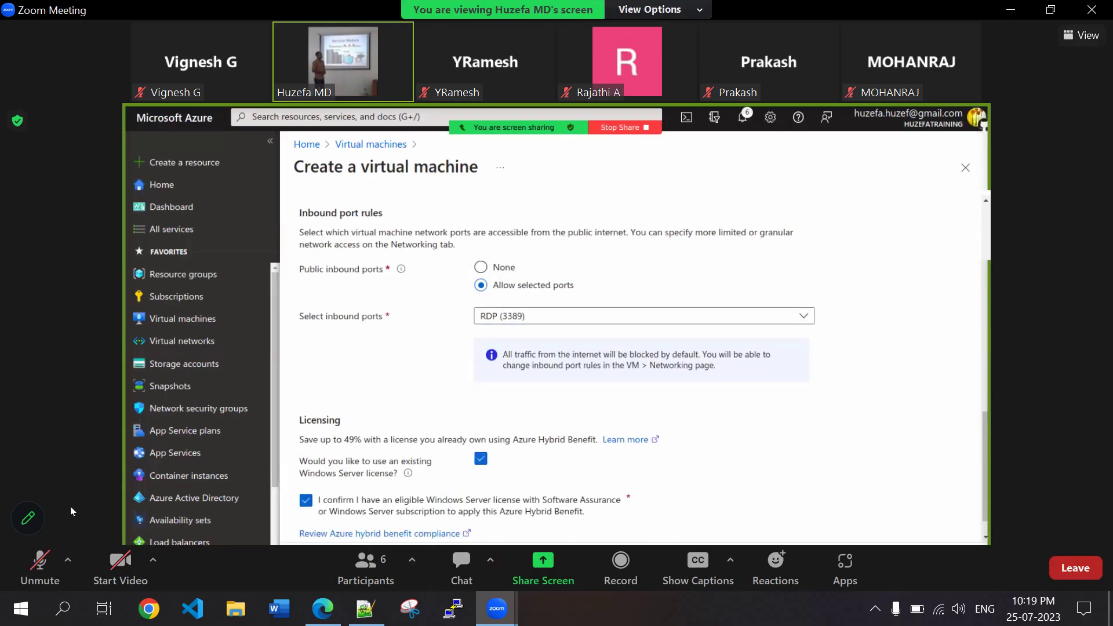
Switch to Microsoft Edge and close the open ChatGPT and GitHub pages
click(328, 606)
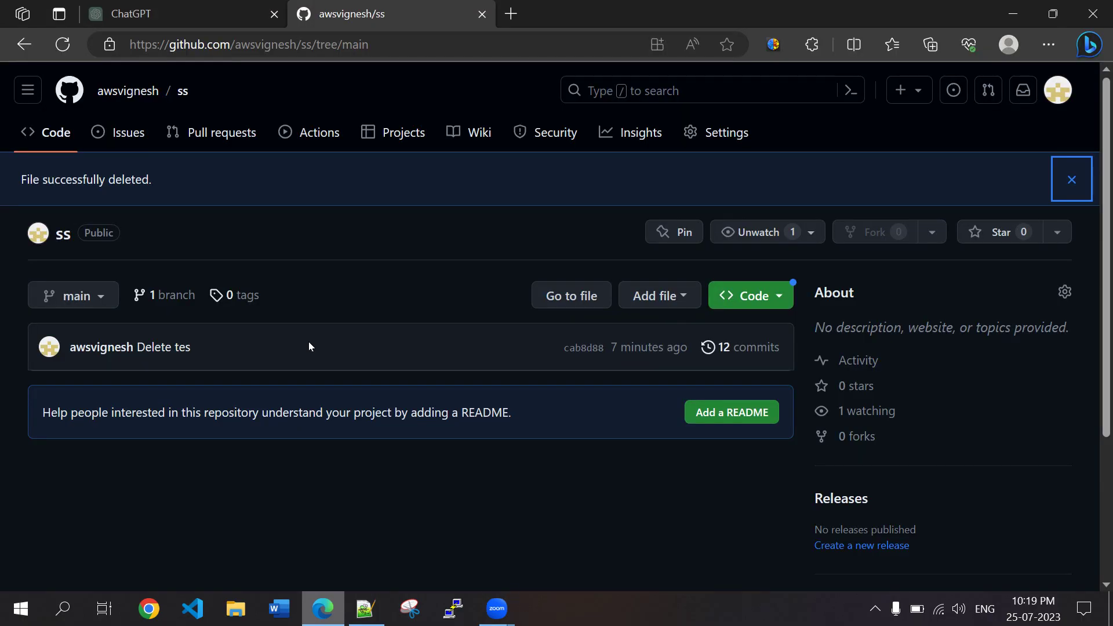
click(276, 13)
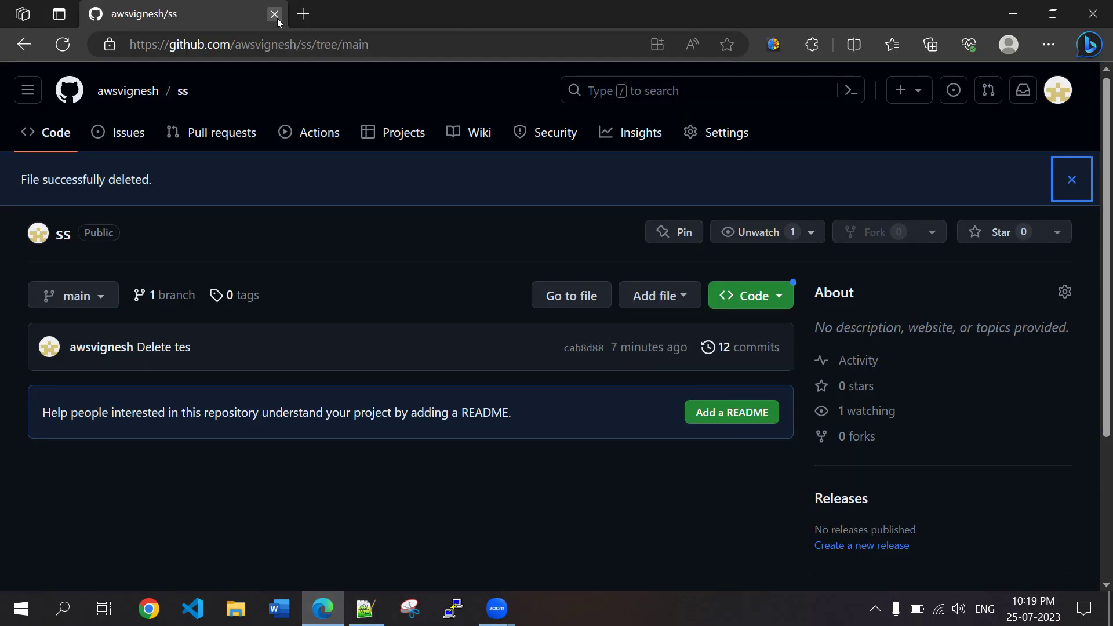
click(276, 14)
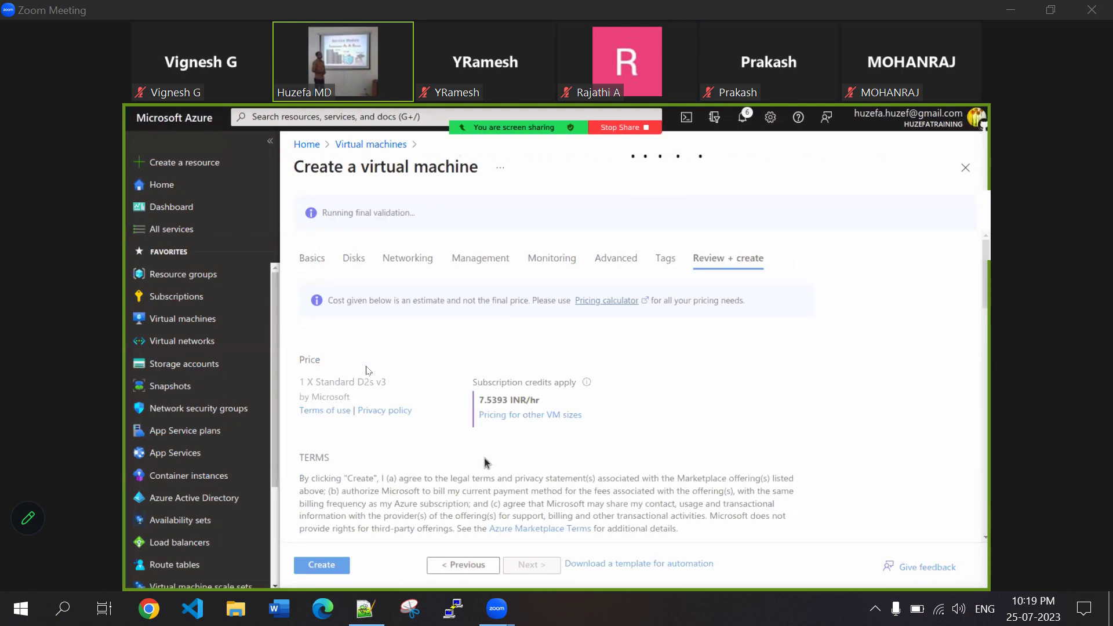
Create the configured OnpremHost virtual machine and copy its public IP address from its overview
click(324, 565)
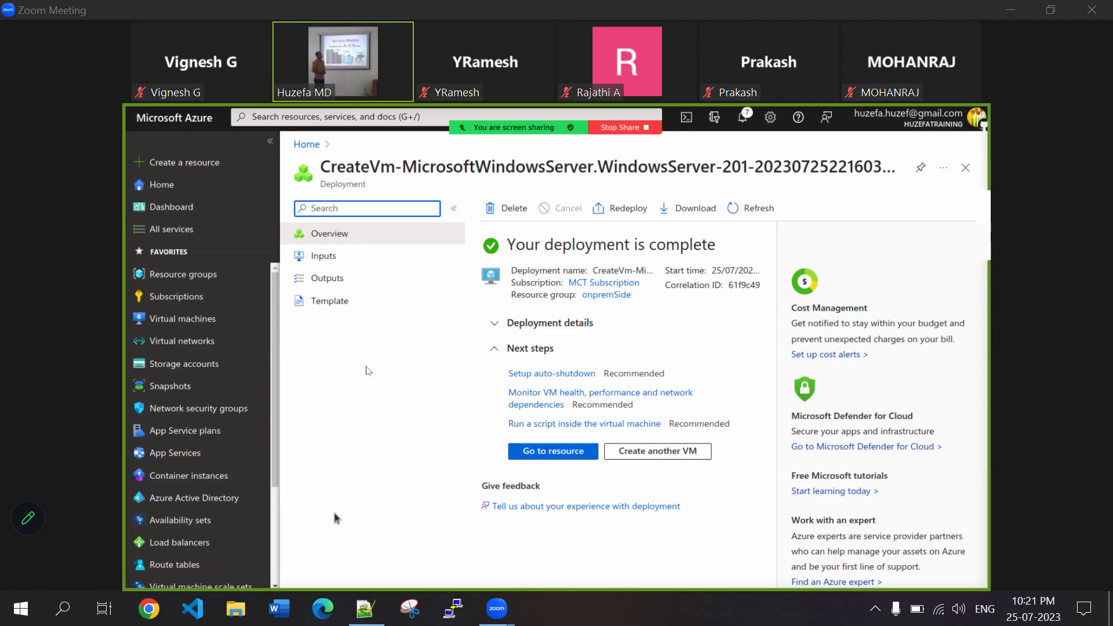
click(570, 451)
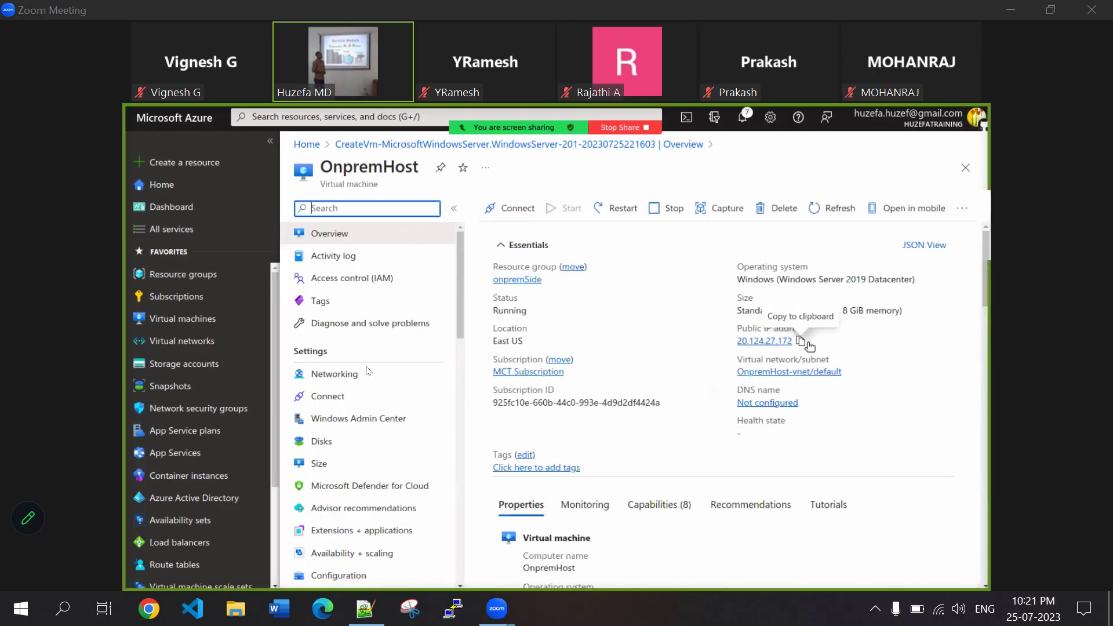
click(800, 341)
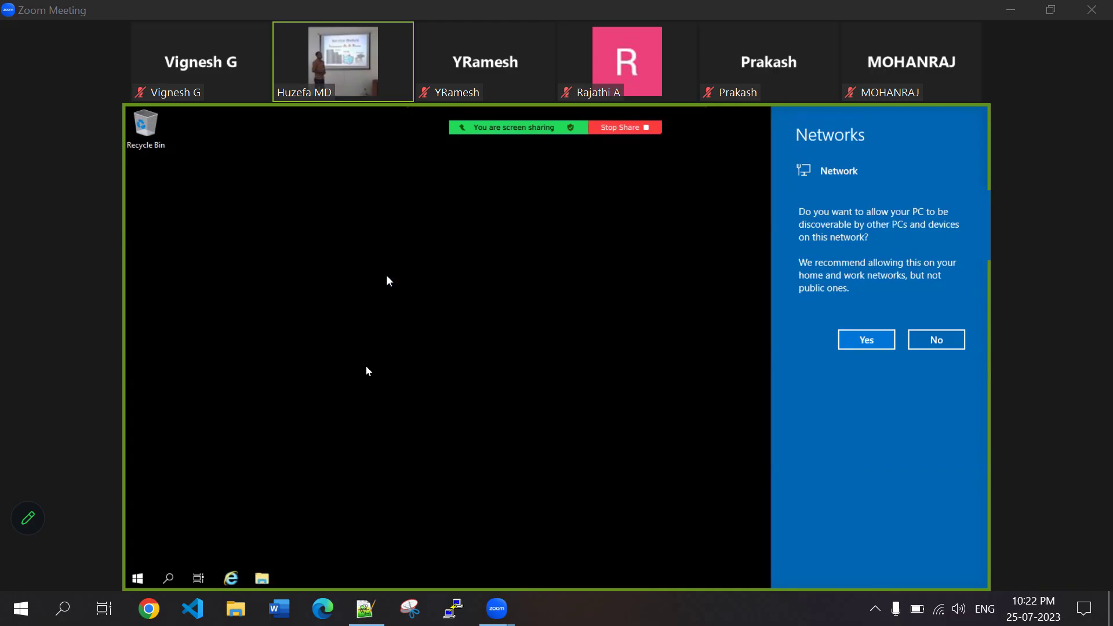
Allow network discovery on the remote server and dismiss the Windows Admin Center message so it does not show again
click(855, 342)
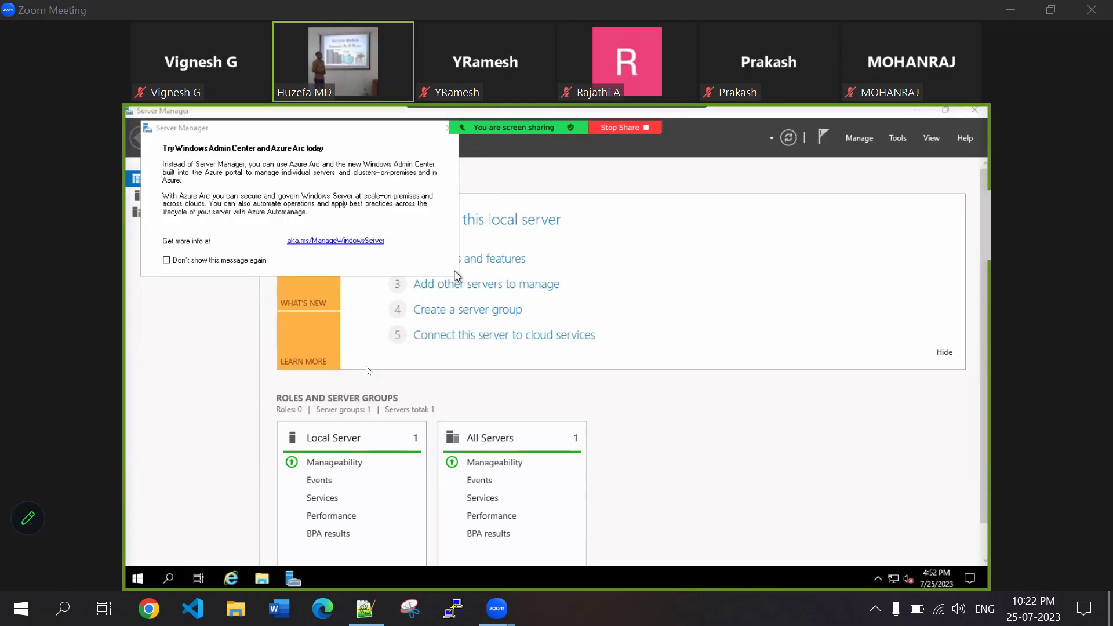
click(210, 260)
mouse_move(429, 140)
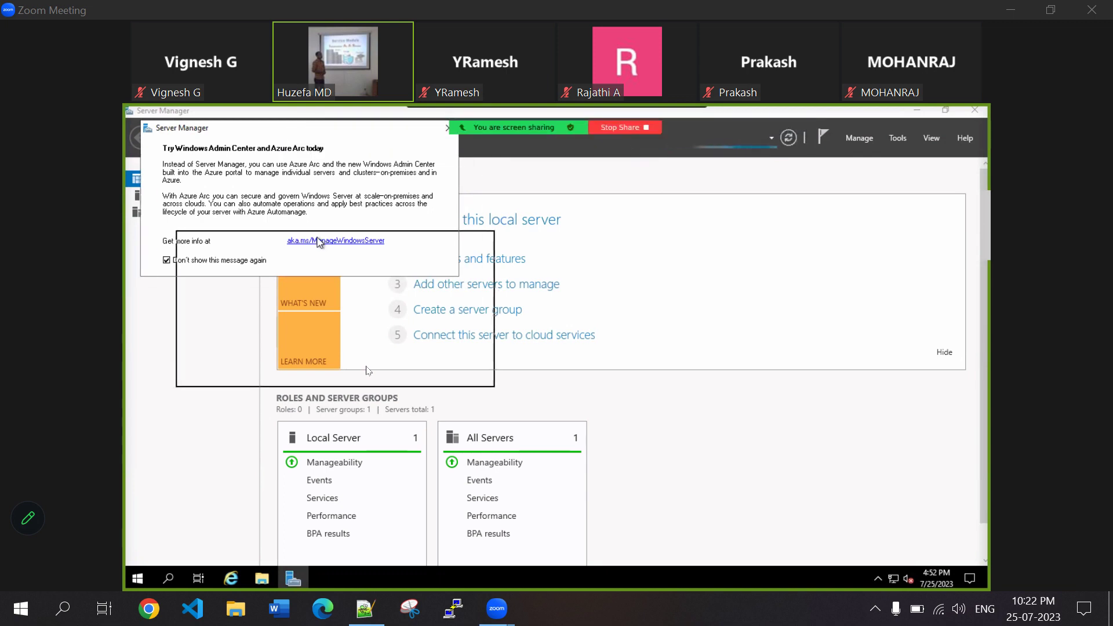
drag(319, 242, 319, 243)
click(485, 241)
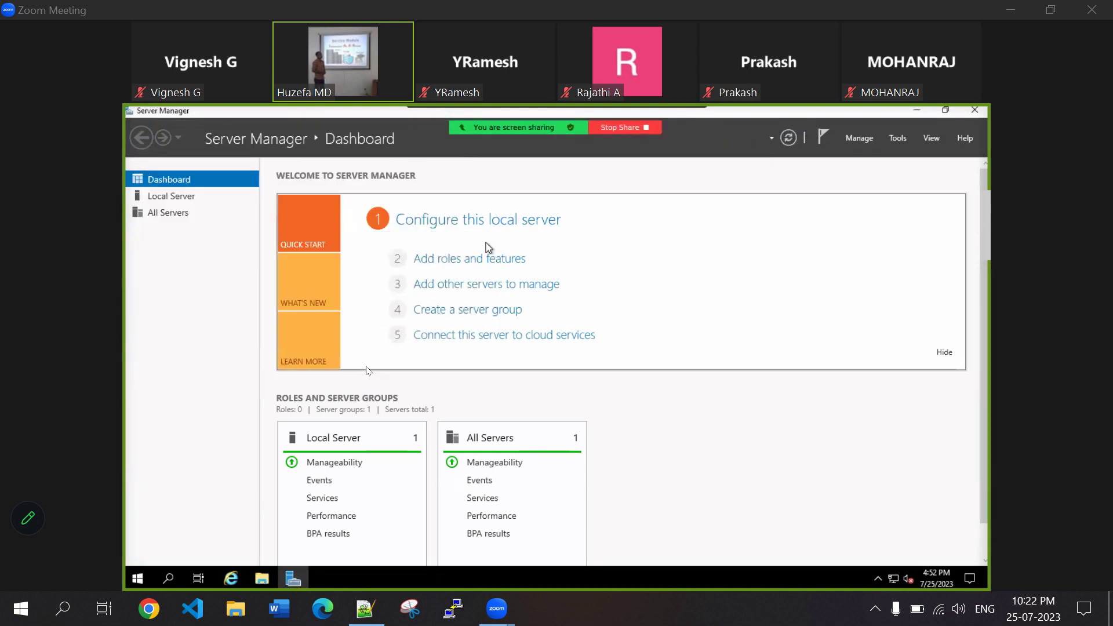
Start adding roles and features to OnpremHost and select the Hyper-V role with its required management tools
click(491, 261)
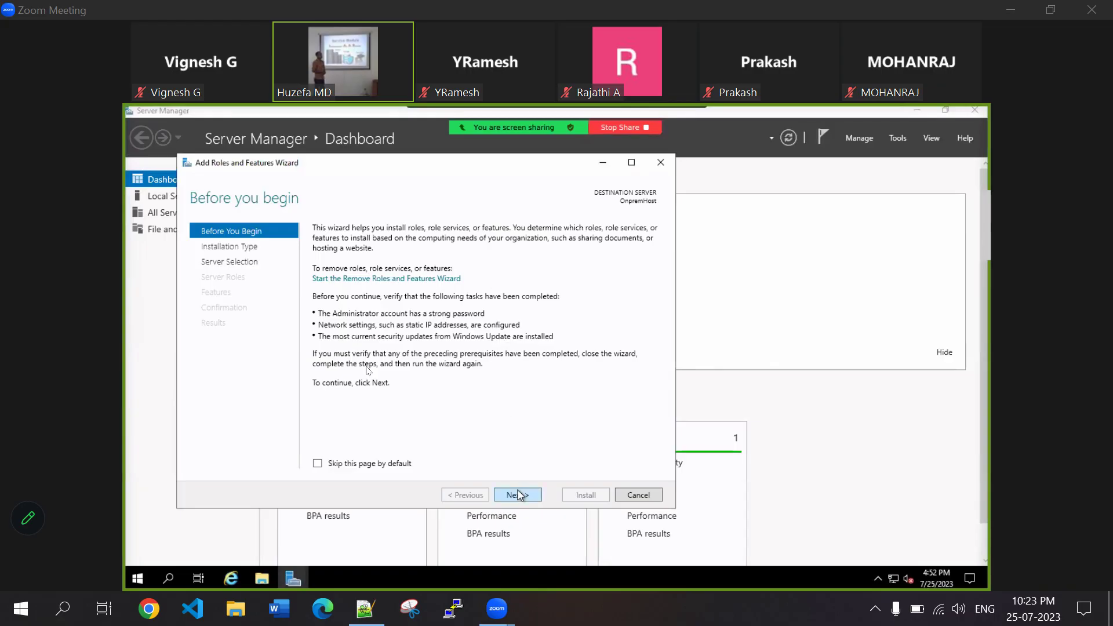
click(519, 493)
click(520, 494)
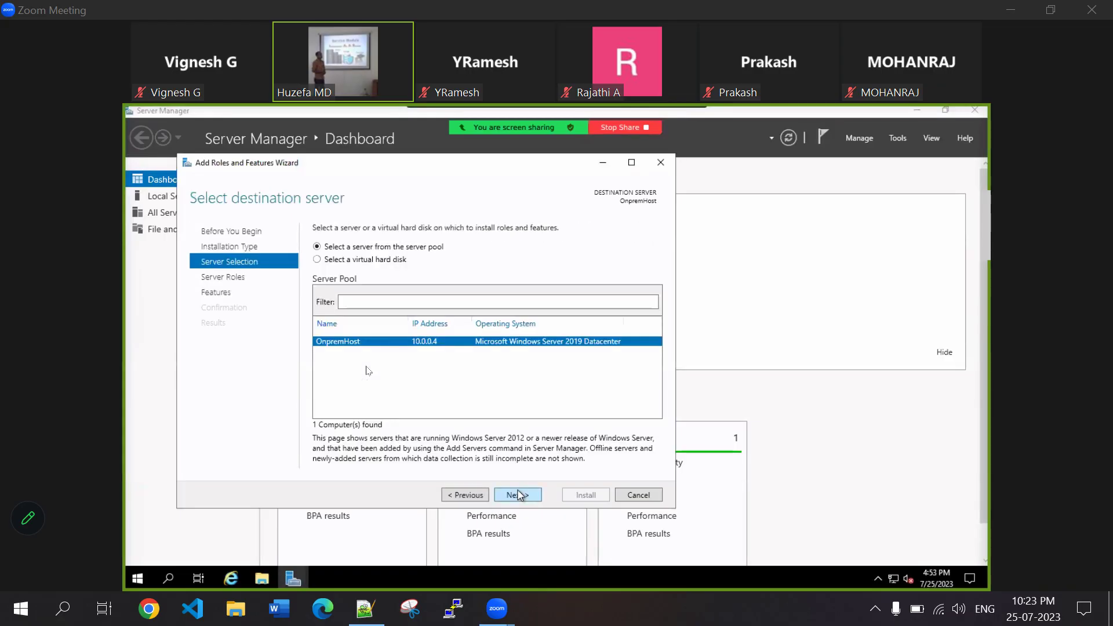
click(517, 493)
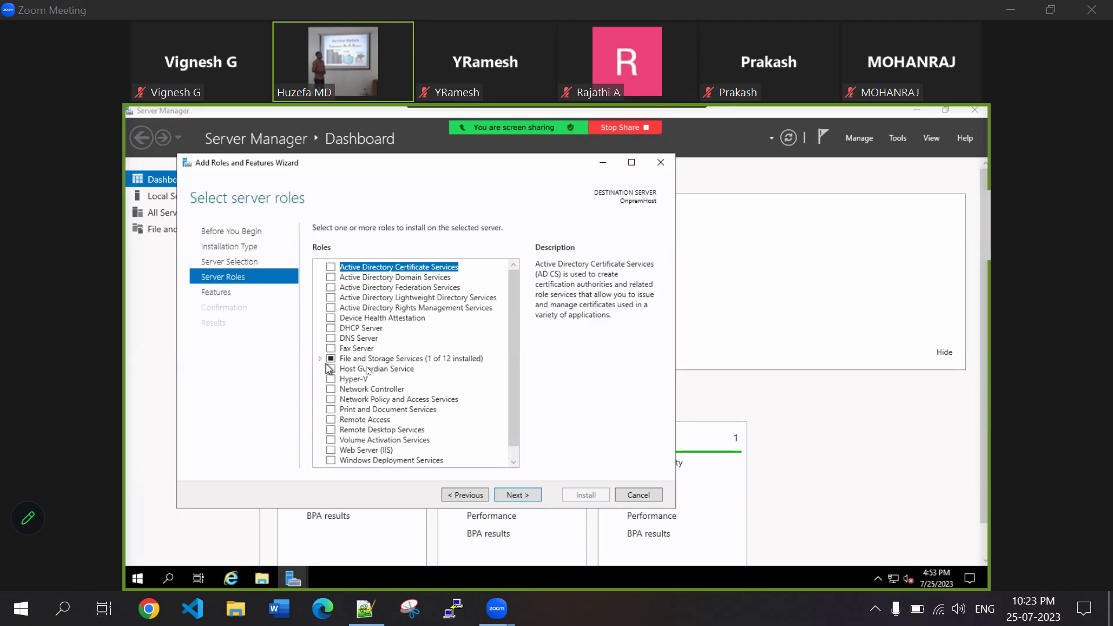
click(330, 379)
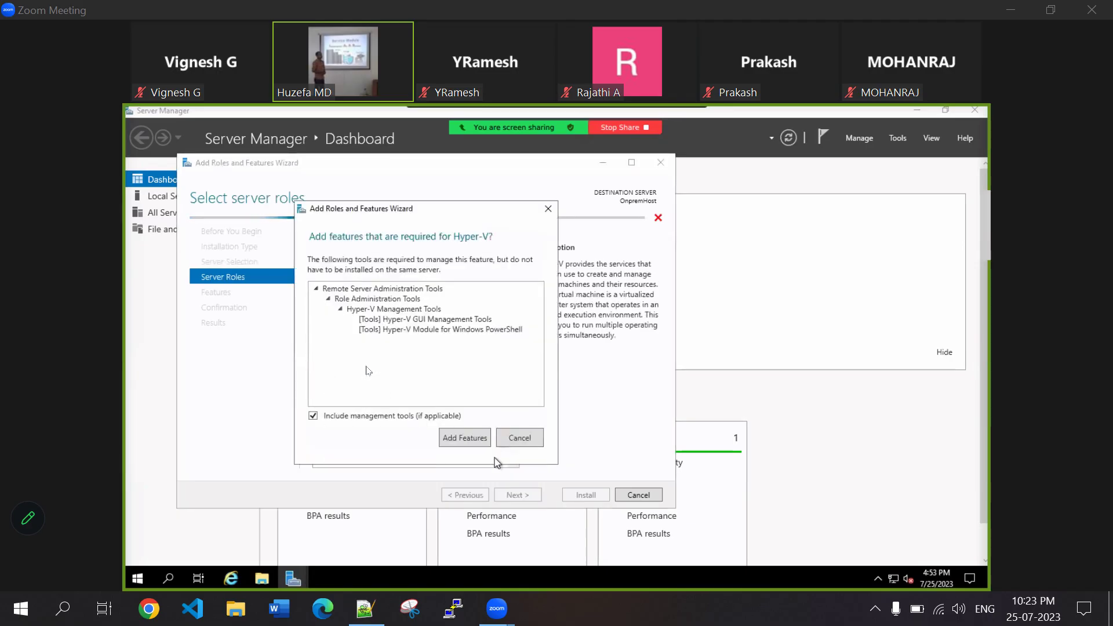
click(481, 439)
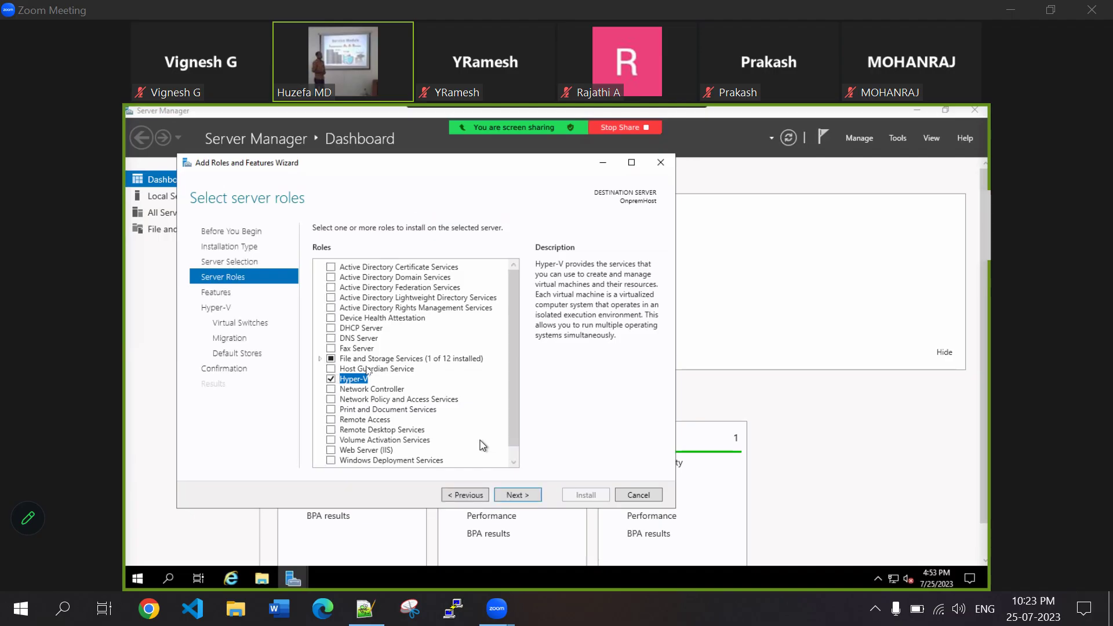
Select the Ethernet and Ethernet 2 network adapters for the Hyper-V virtual switches, adding no further features
click(517, 495)
click(518, 496)
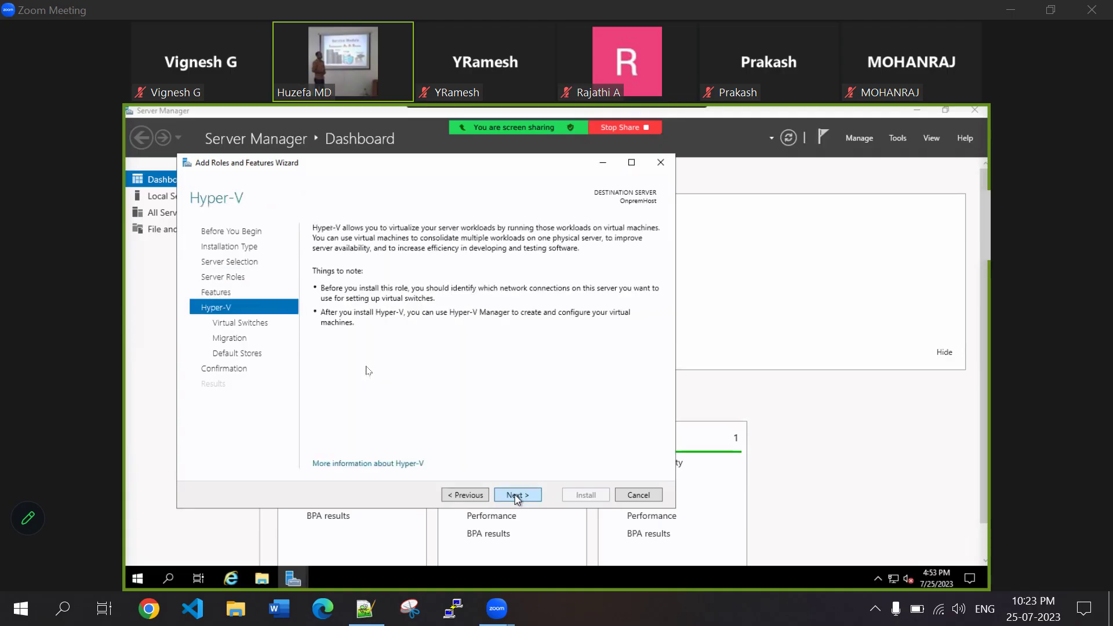
click(517, 495)
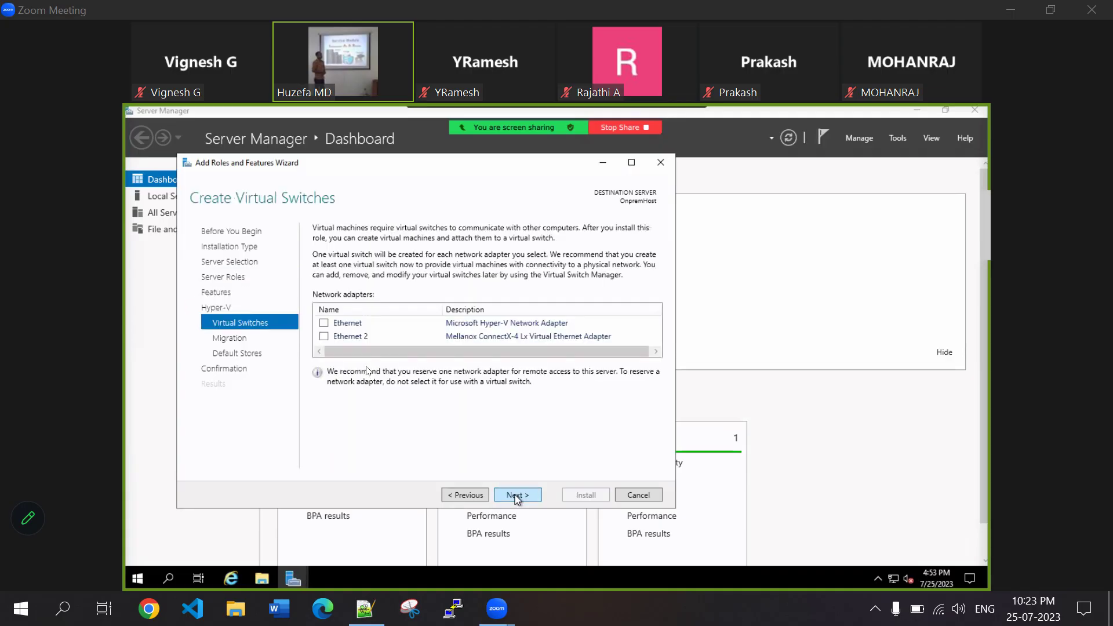
click(323, 323)
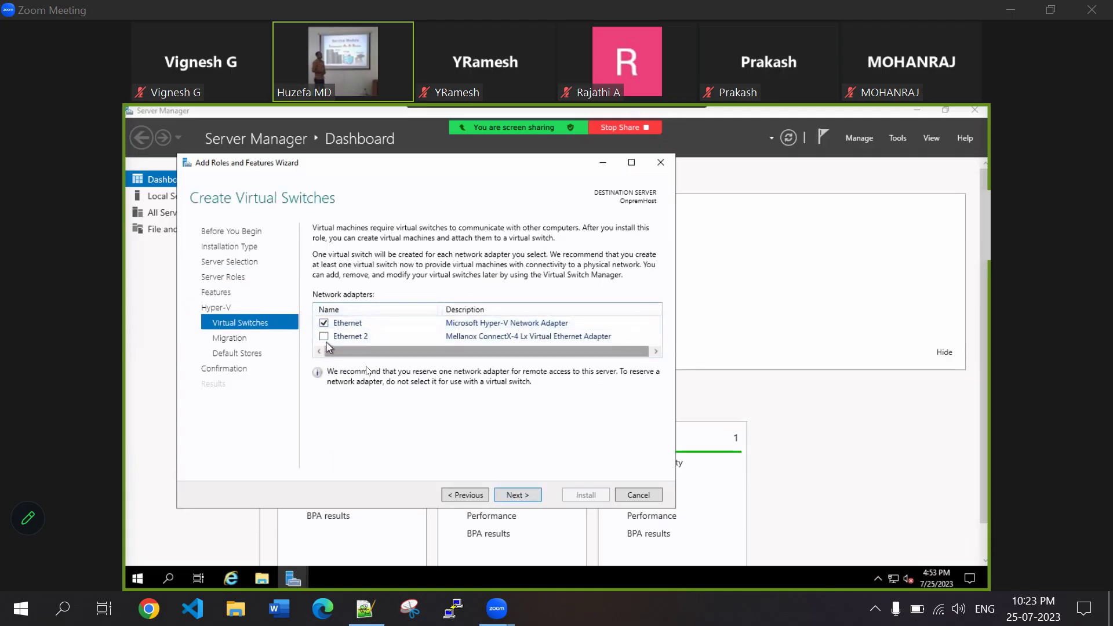
click(328, 338)
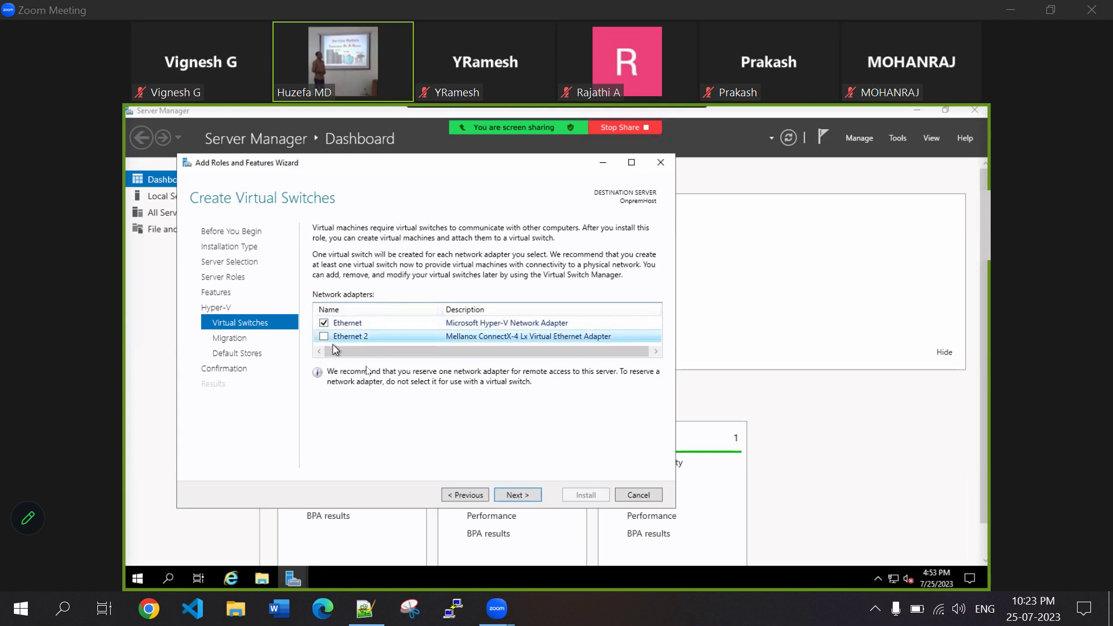
click(323, 336)
click(521, 499)
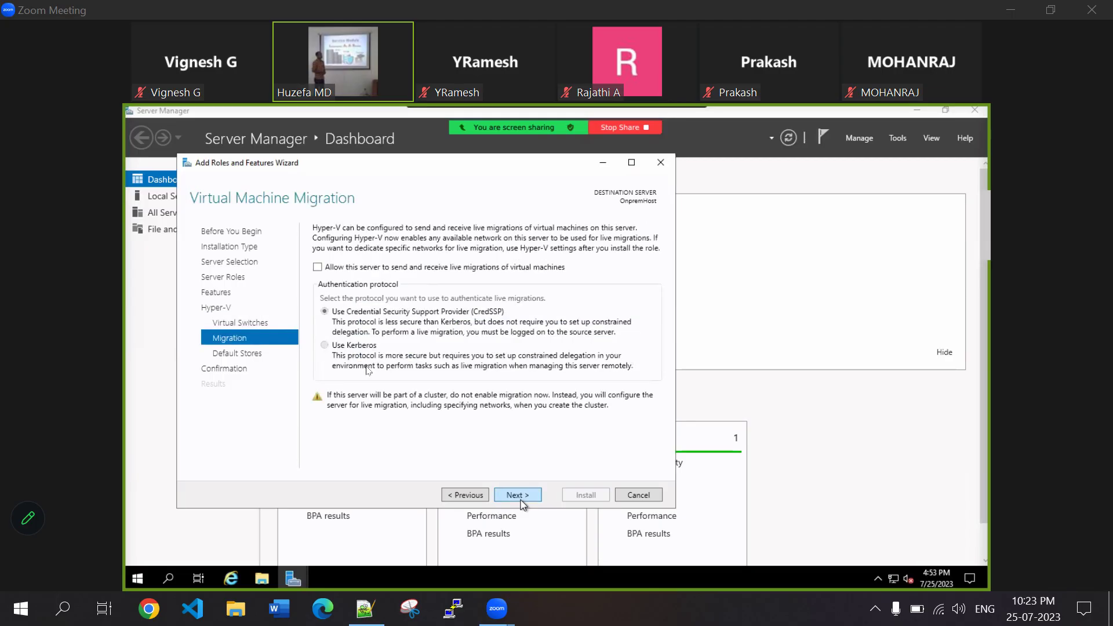
Install Hyper-V with the default migration and storage settings, allowing the destination server to restart automatically if required
click(521, 500)
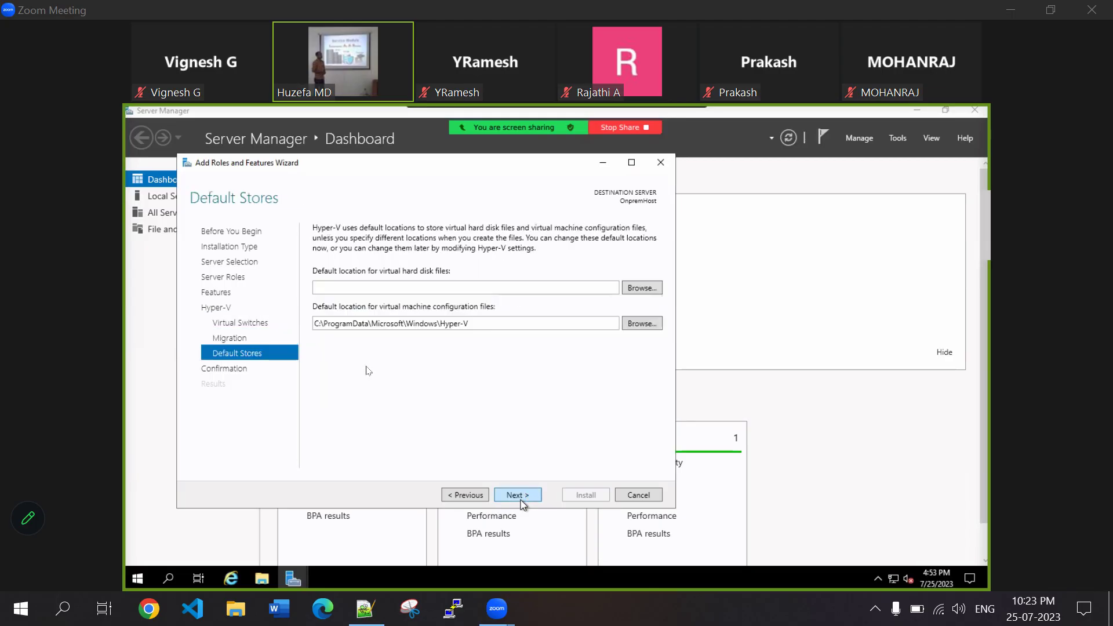
click(521, 496)
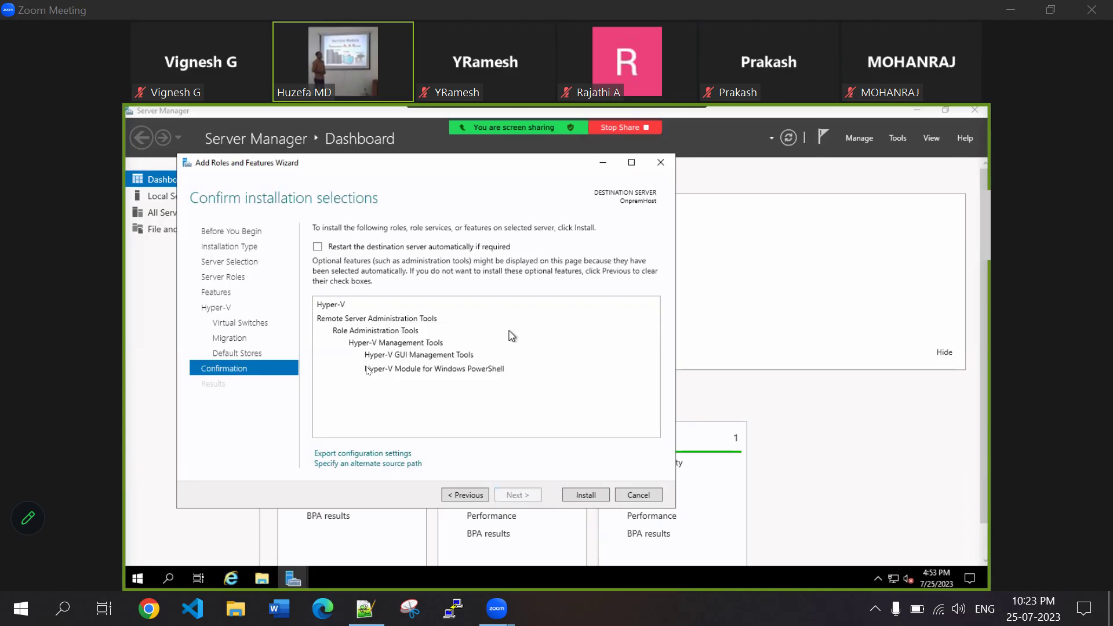
click(317, 246)
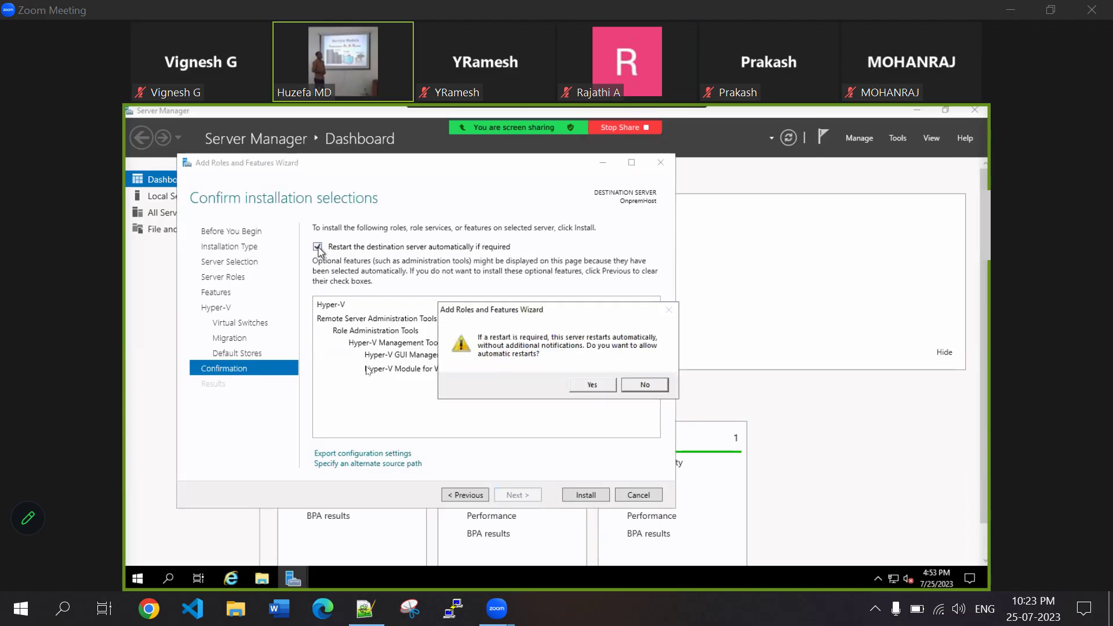
click(595, 387)
click(582, 495)
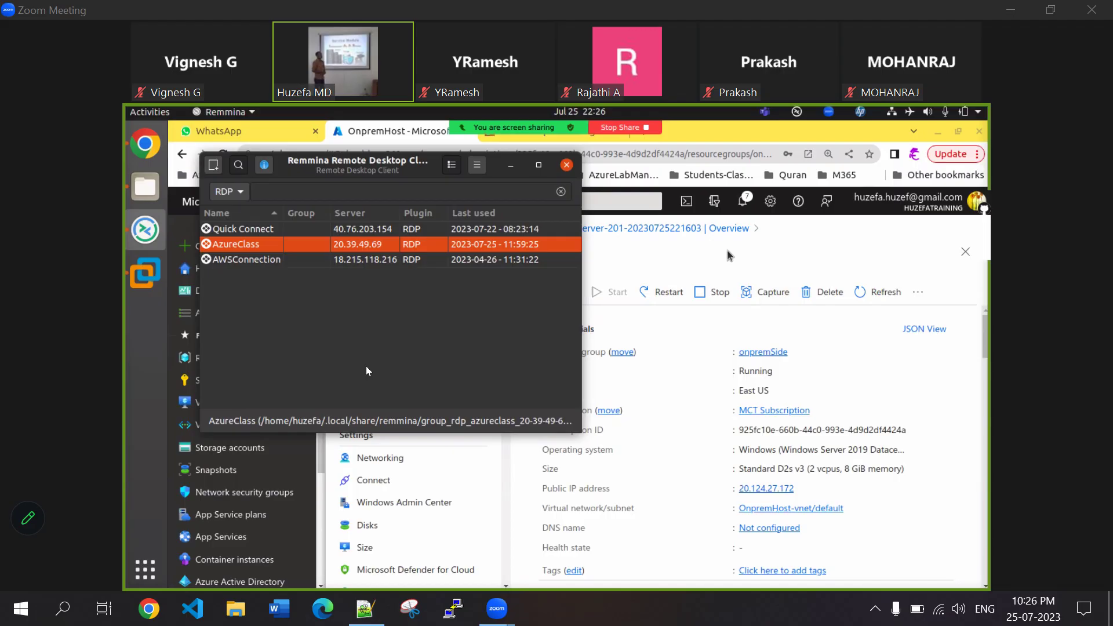
In Remmina, set the AzureClass connection's server to 20.124.27.172, connect, and close the finished Hyper-V installation wizard
right_click(296, 249)
click(339, 287)
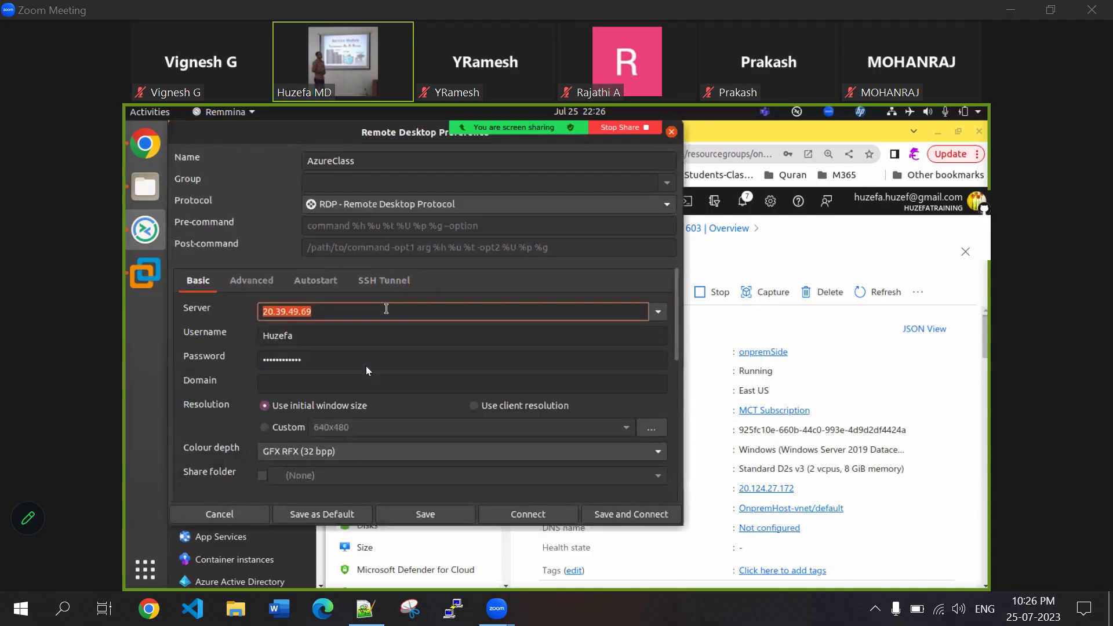
key(ctrl+v)
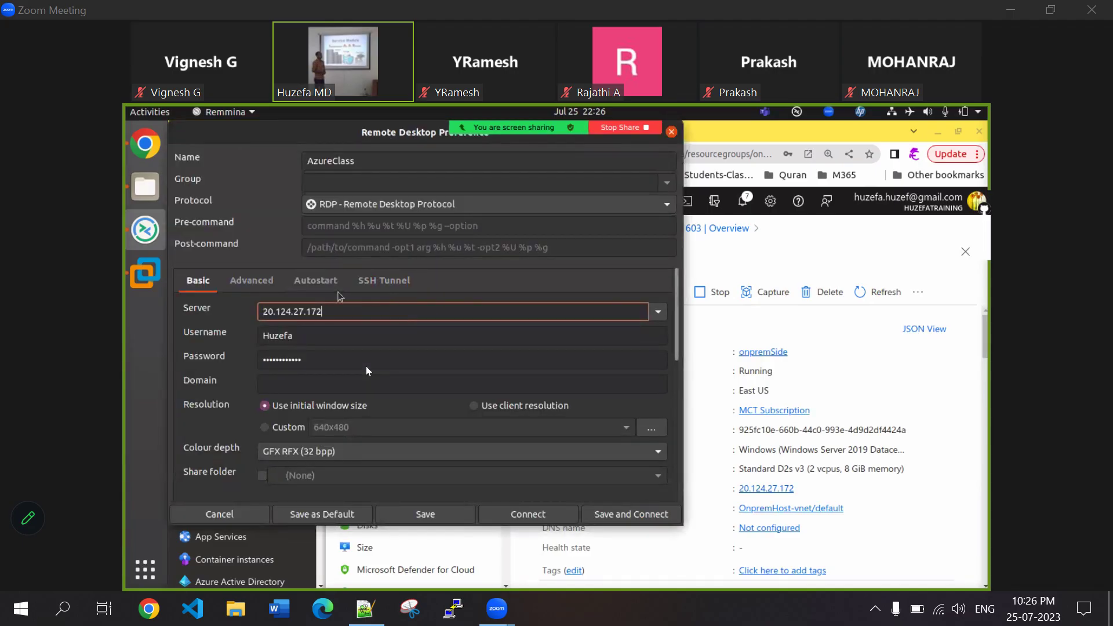
click(530, 510)
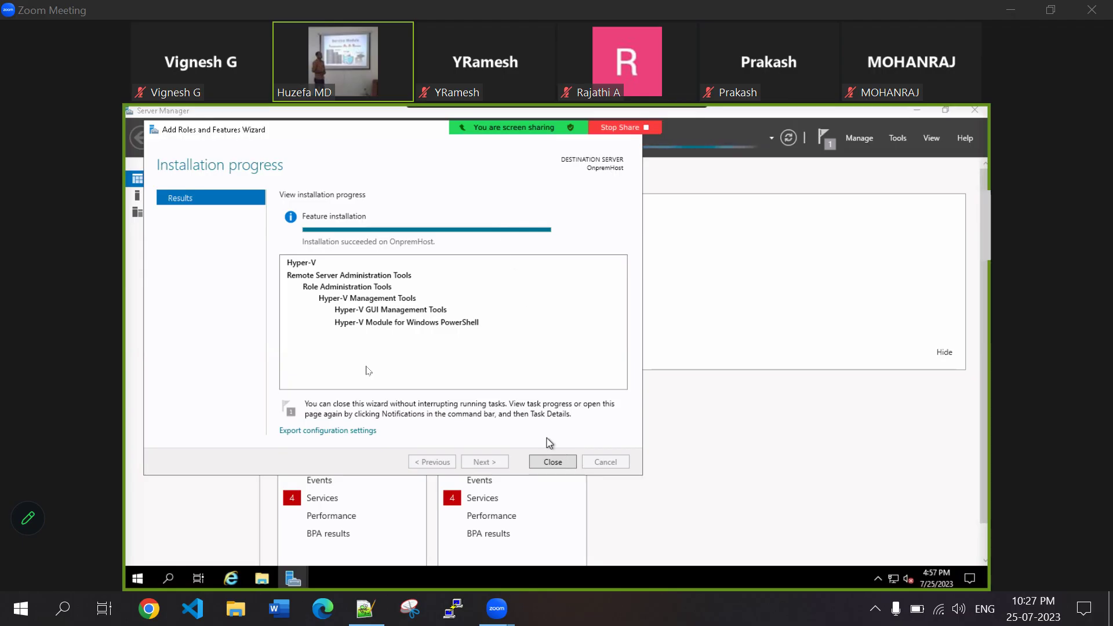
click(560, 462)
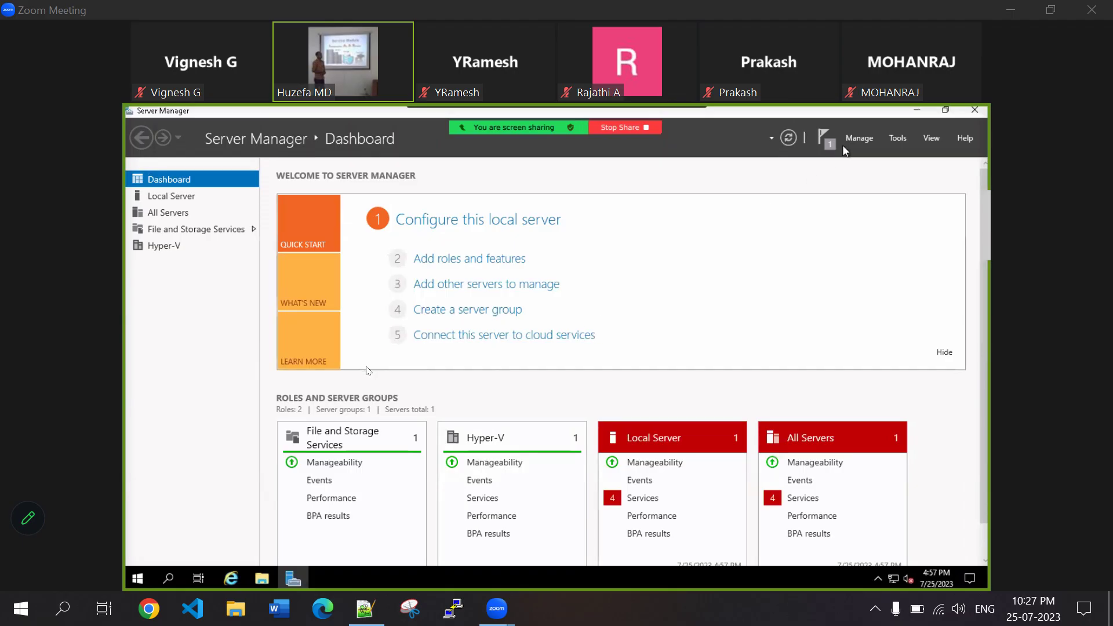
Open Hyper-V Manager from Server Manager and start creating a new virtual machine on ONPREMHOST
click(860, 139)
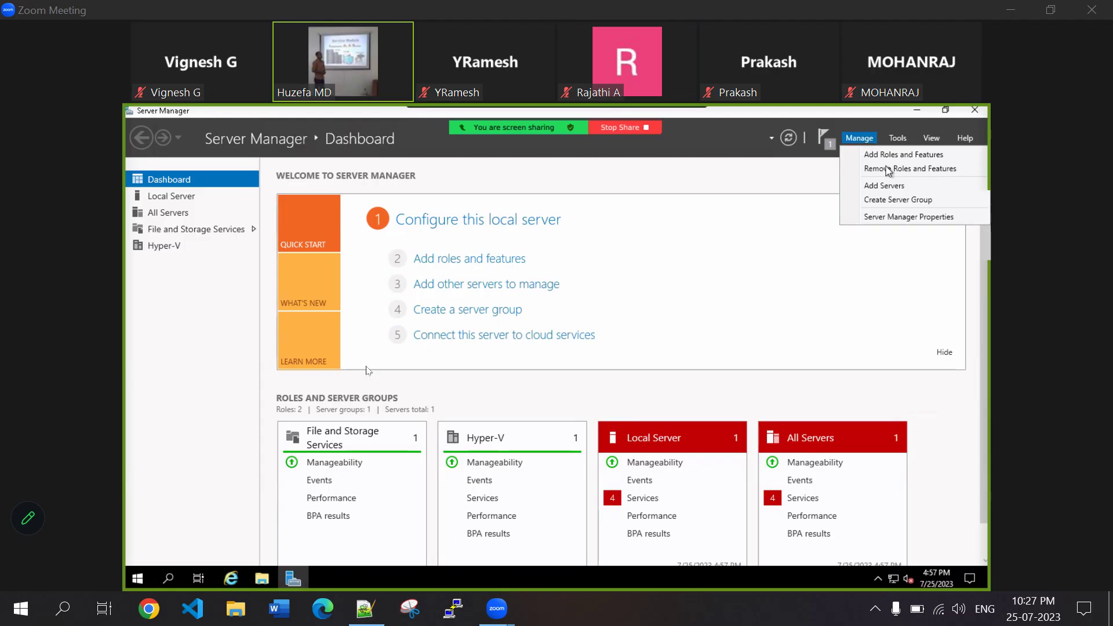
click(900, 138)
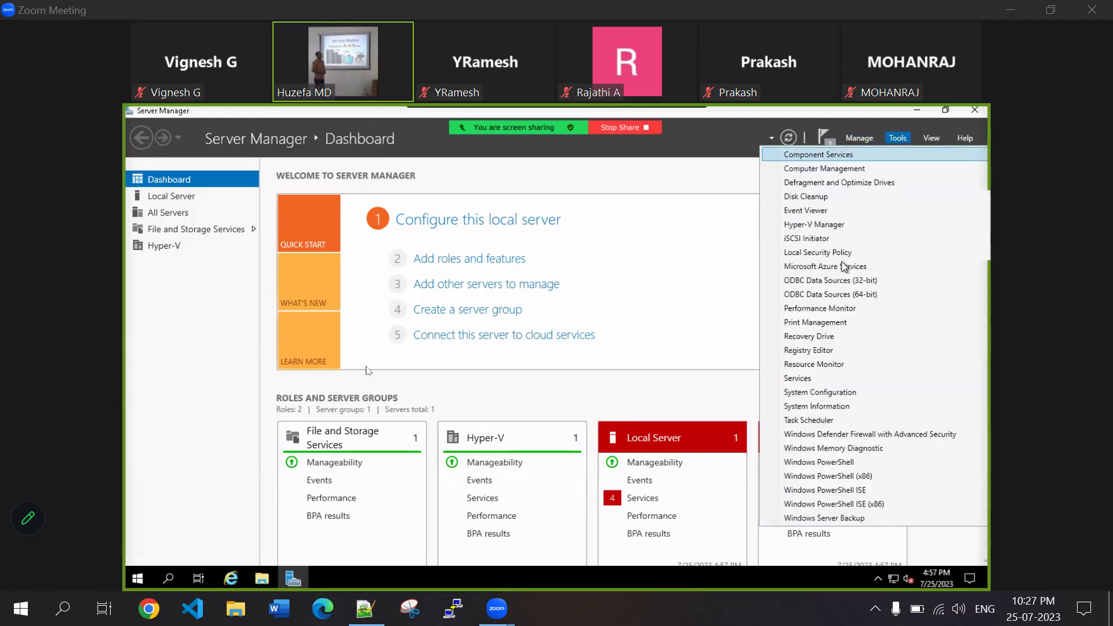
click(813, 226)
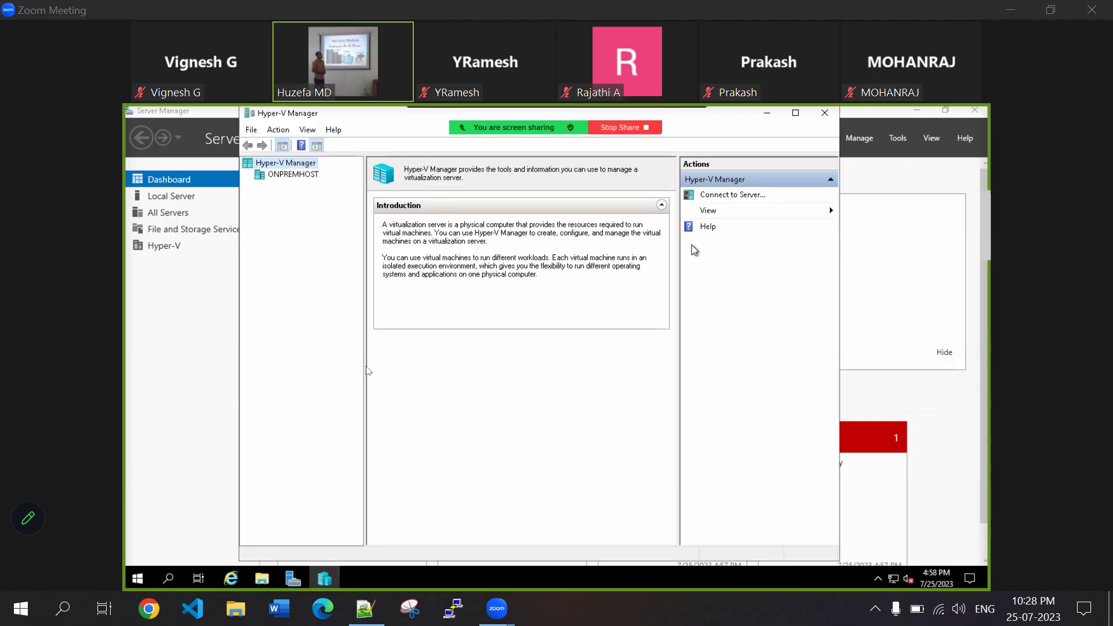
click(287, 174)
right_click(310, 177)
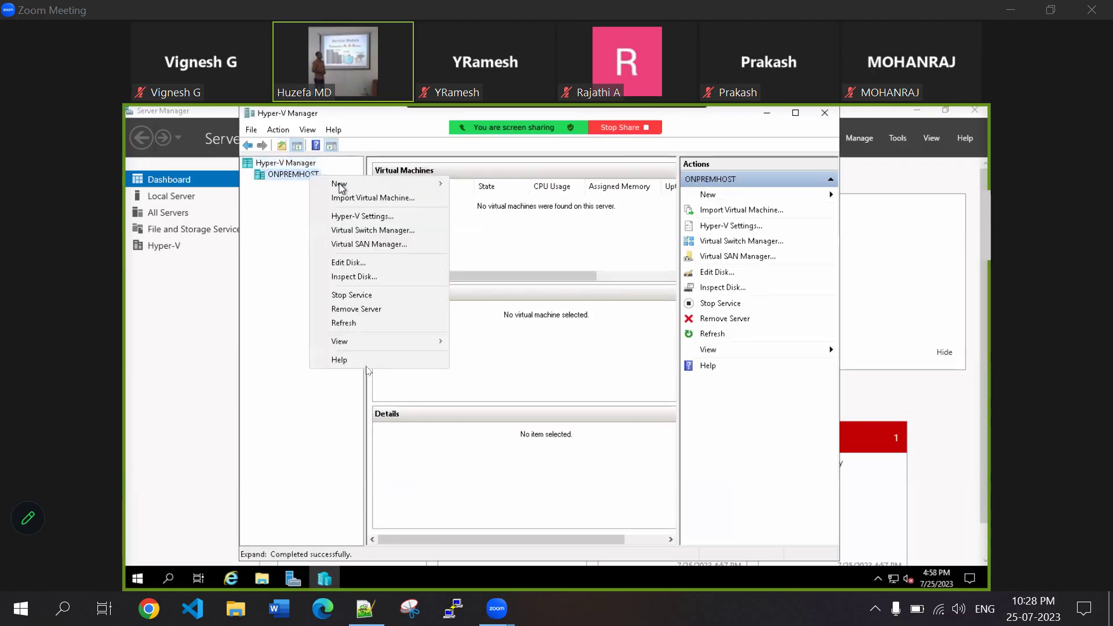
mouse_move(374, 190)
click(520, 184)
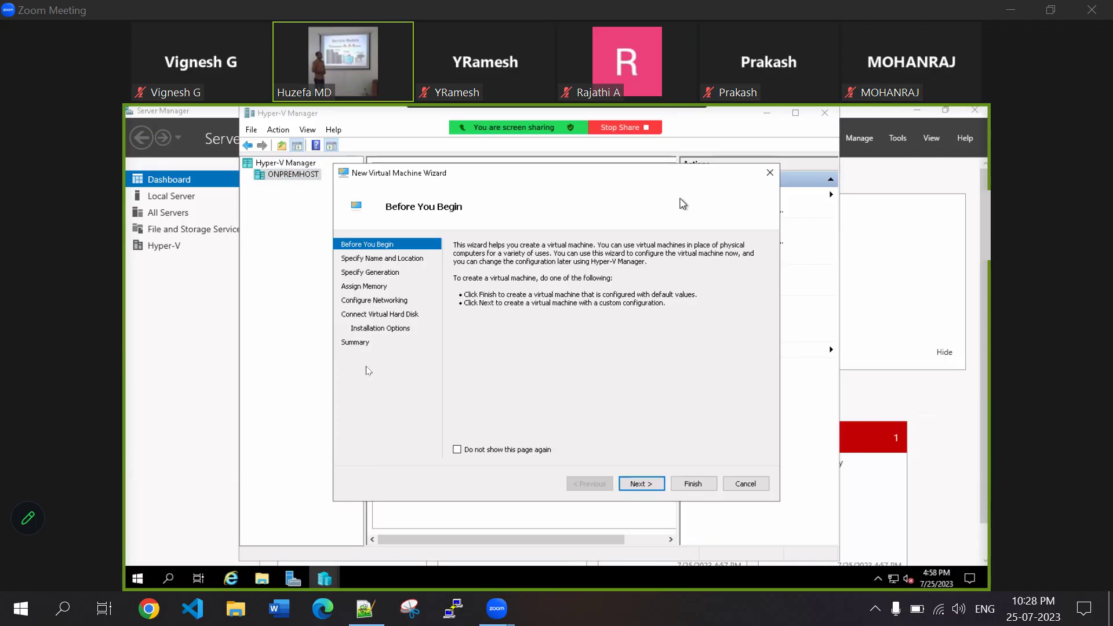
Name the new virtual machine VM1 in the default location, keep Generation 1, and accept the startup memory assignment
click(651, 484)
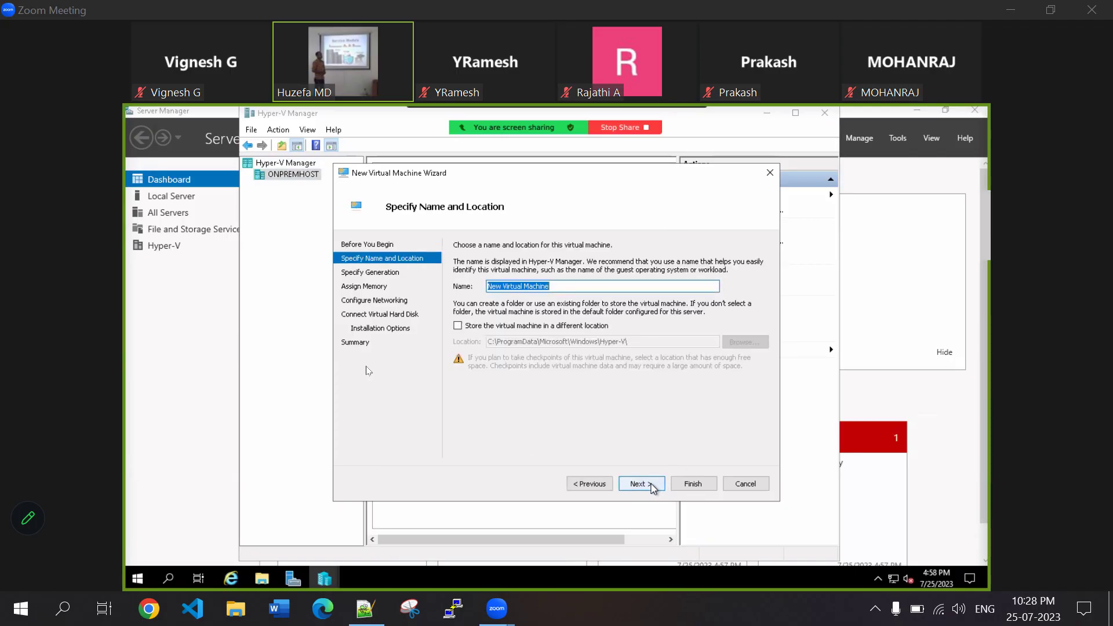
text(VM1)
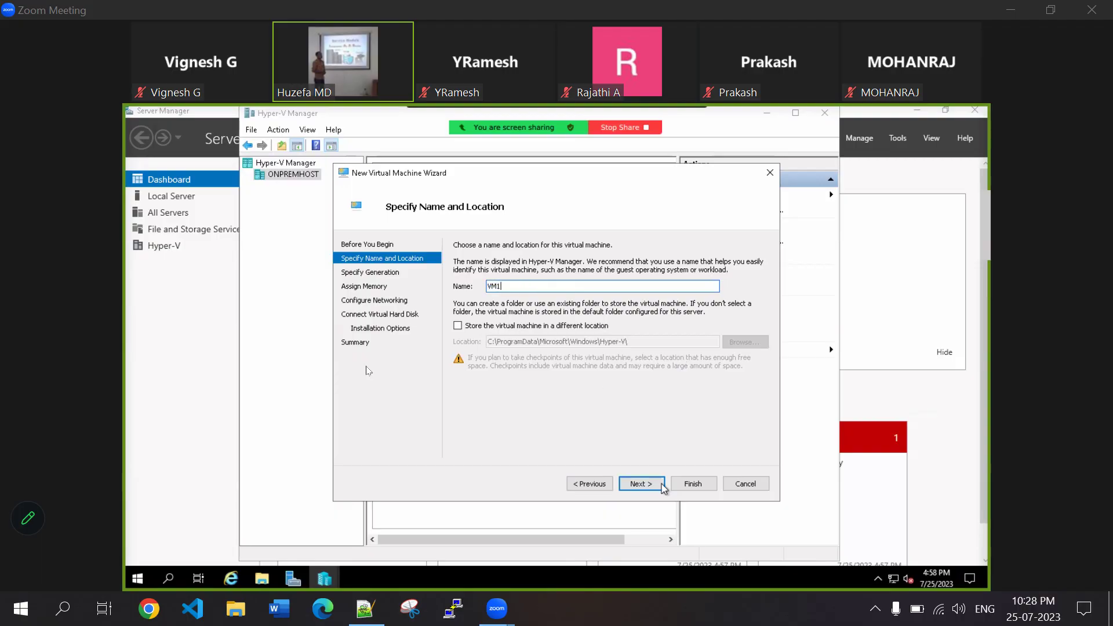
click(661, 485)
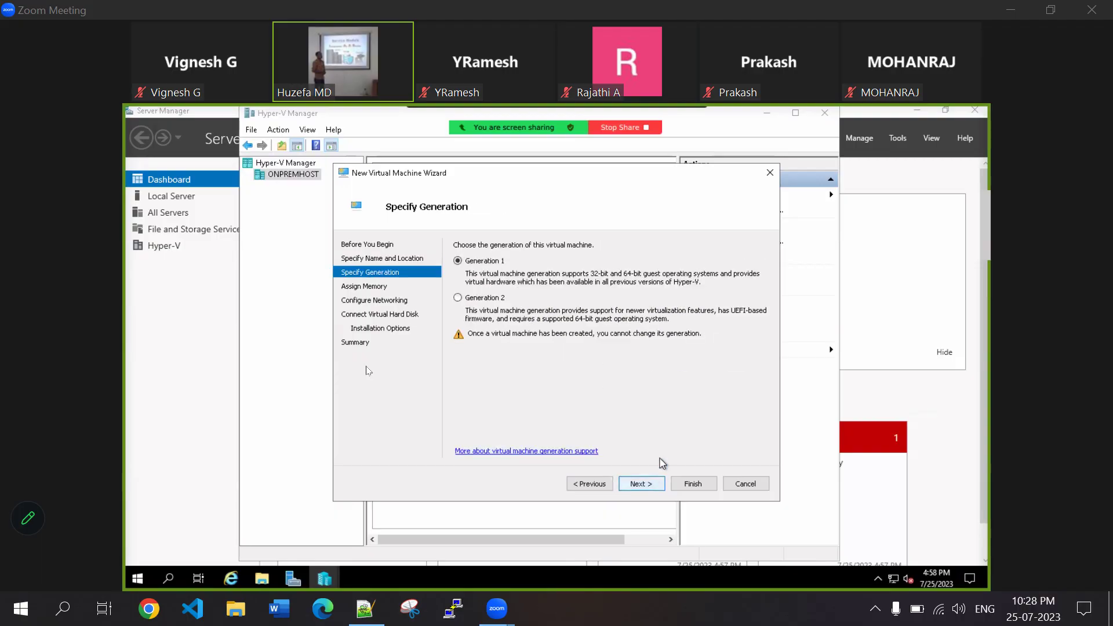
click(653, 484)
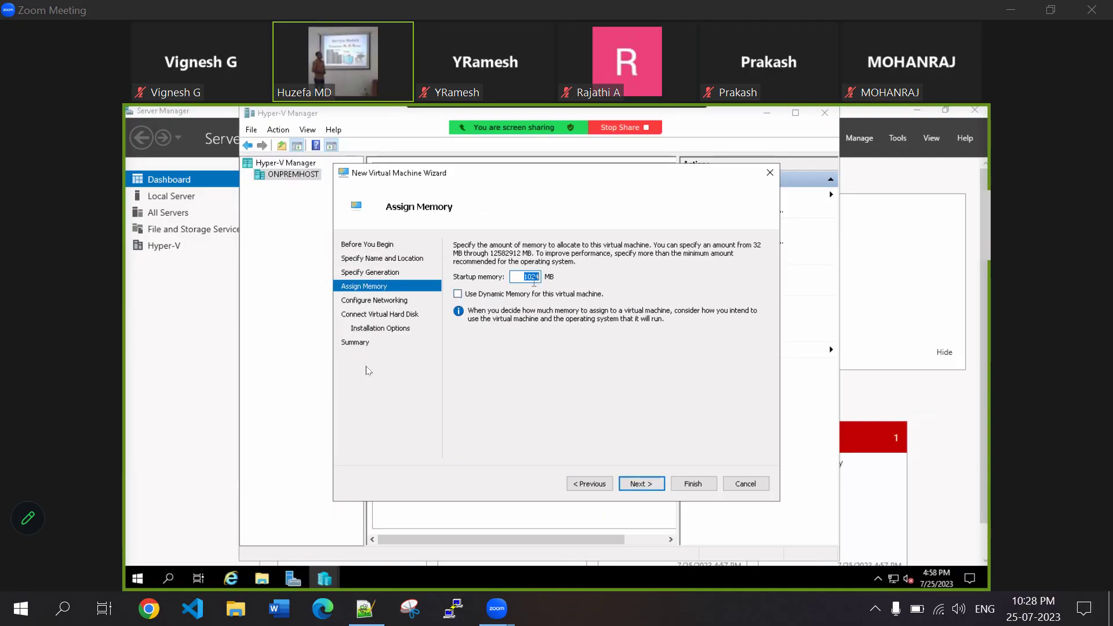
click(652, 484)
Connect VM1 to the Microsoft Hyper-V Network Adapter - Virtual Switch and accept a new 127 GB virtual hard disk named VM1.vhdx
click(520, 271)
click(539, 288)
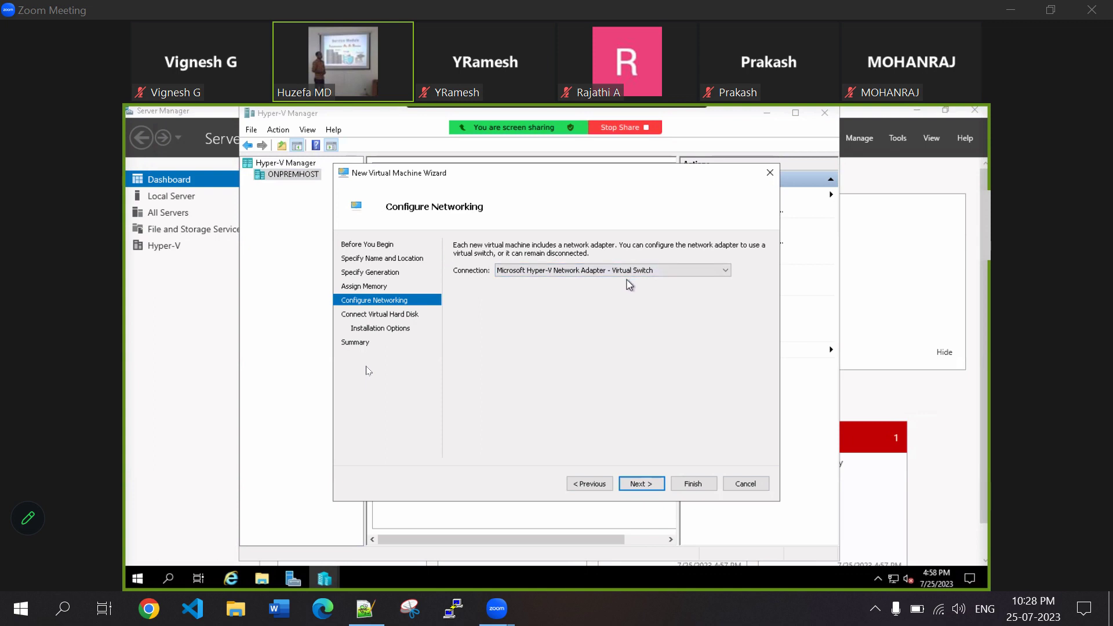
click(652, 483)
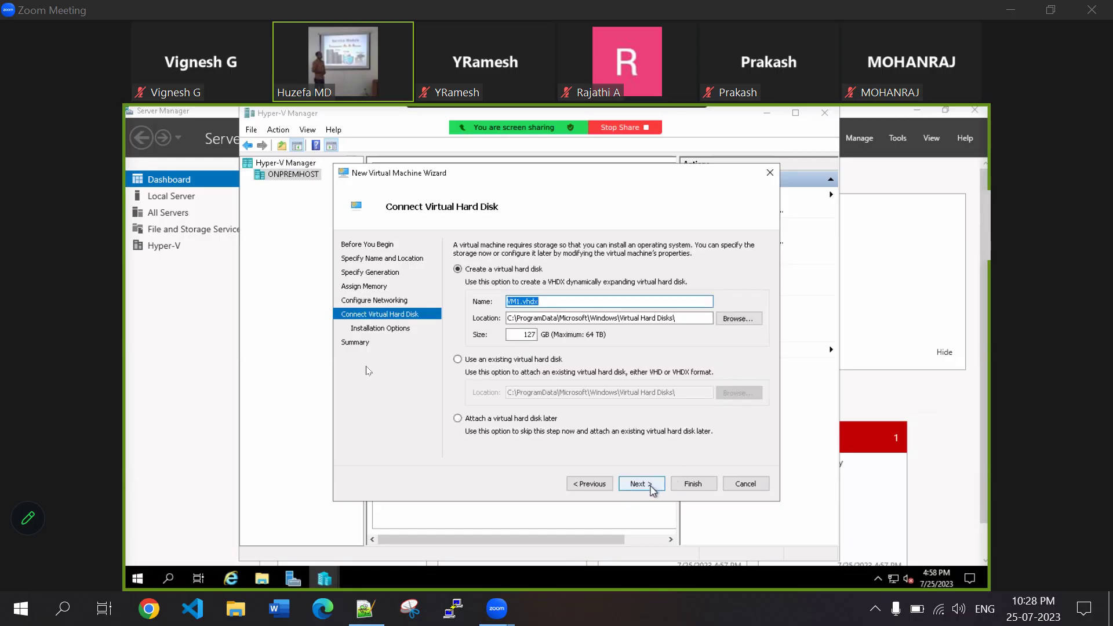
click(652, 483)
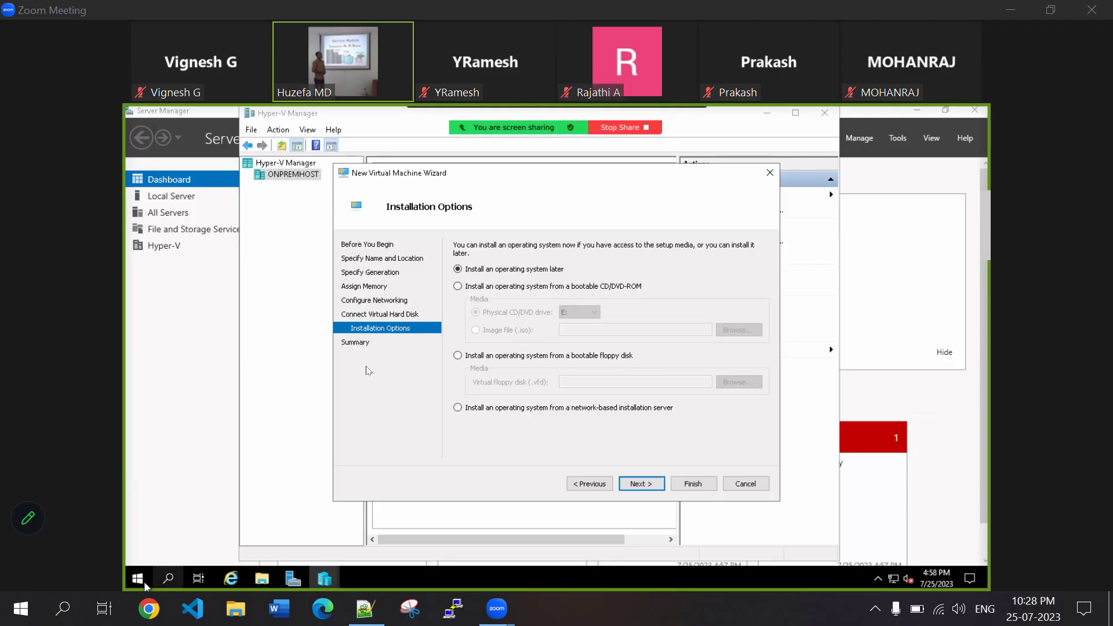
Open Microsoft Edge on the server and complete its first-run setup without signing in or importing browsing data
click(181, 502)
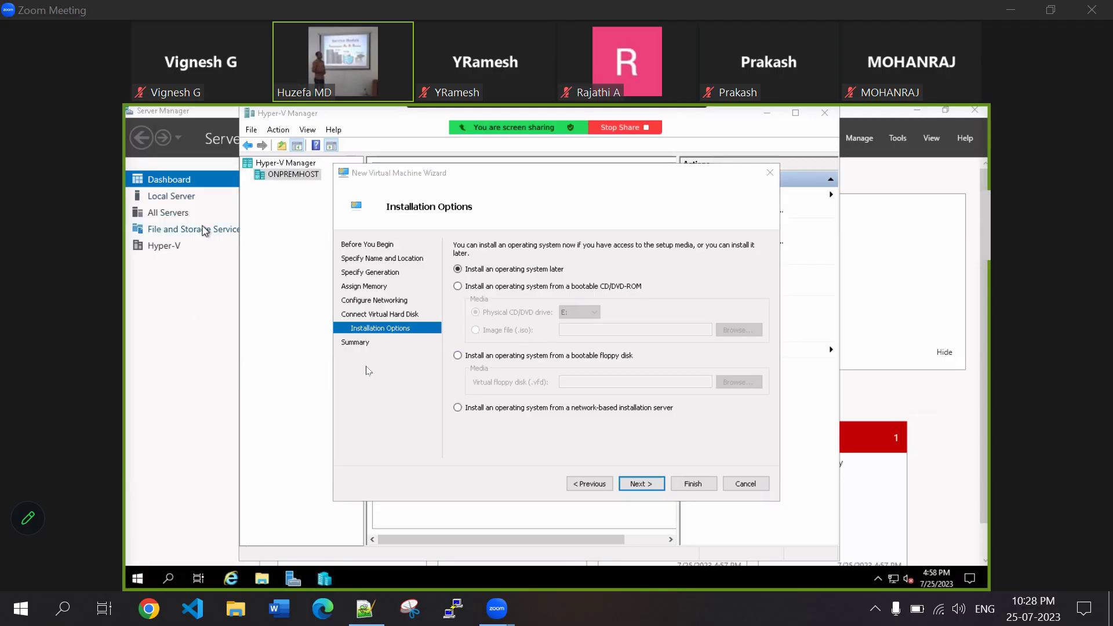
key(super)
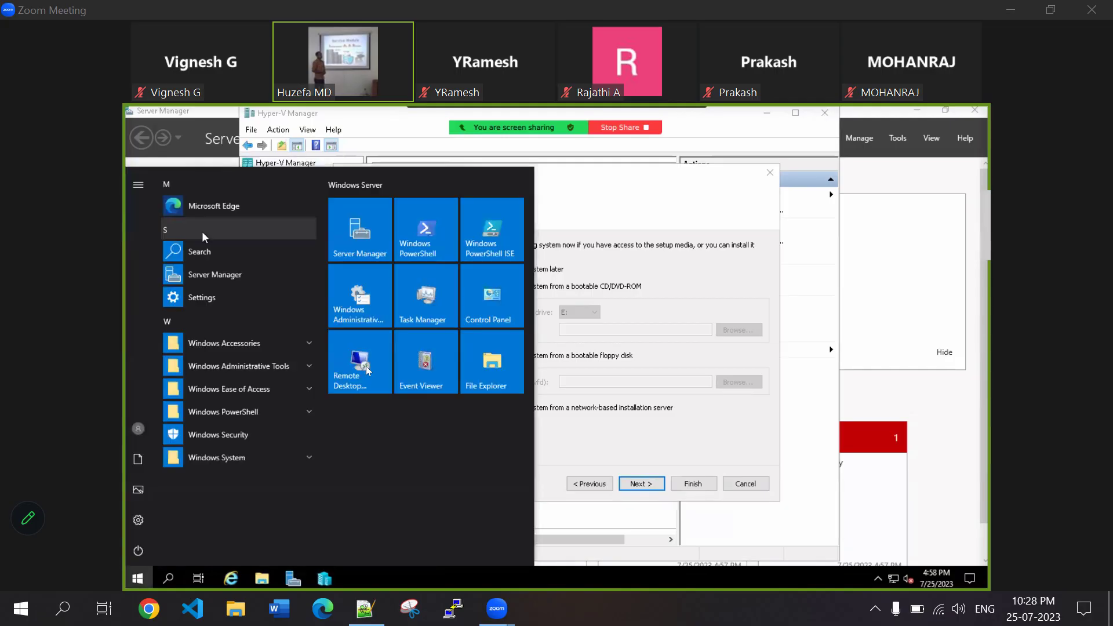
click(212, 213)
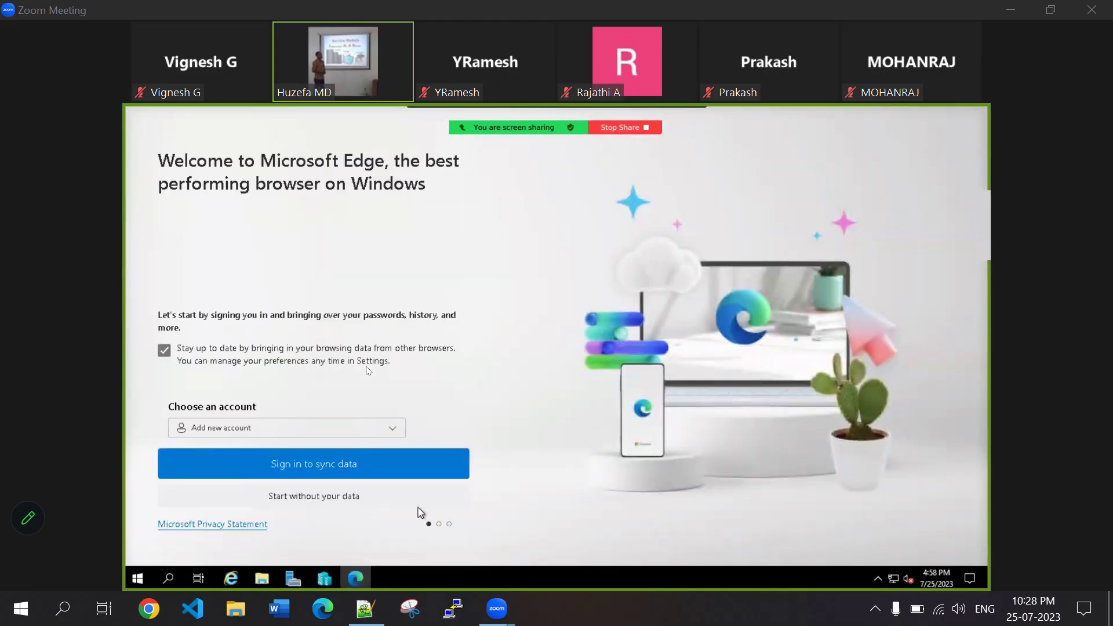
click(356, 504)
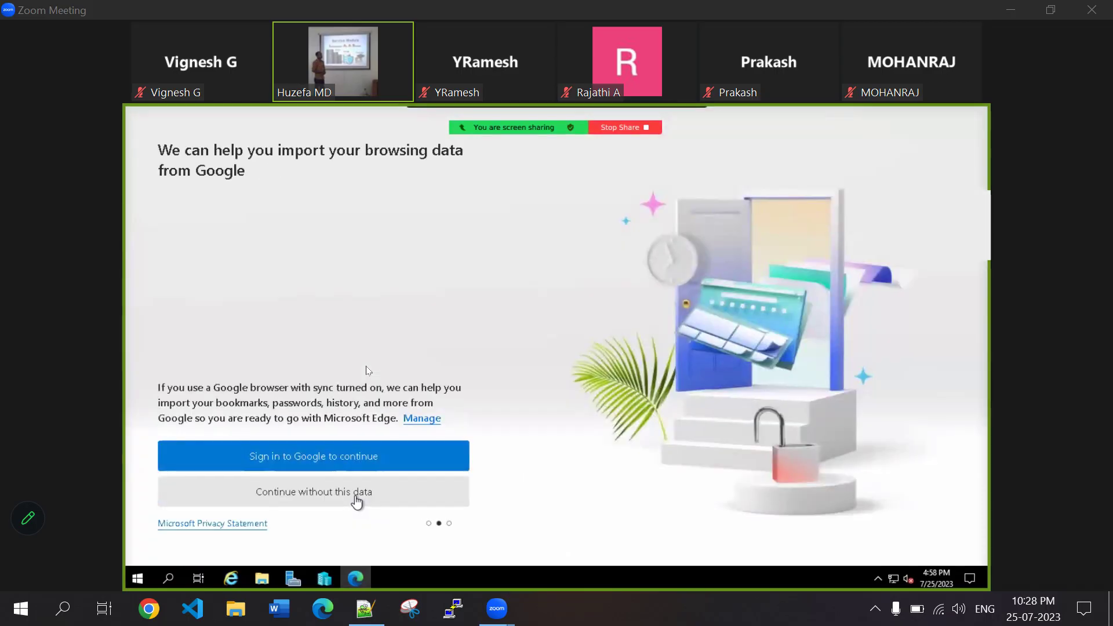
click(365, 497)
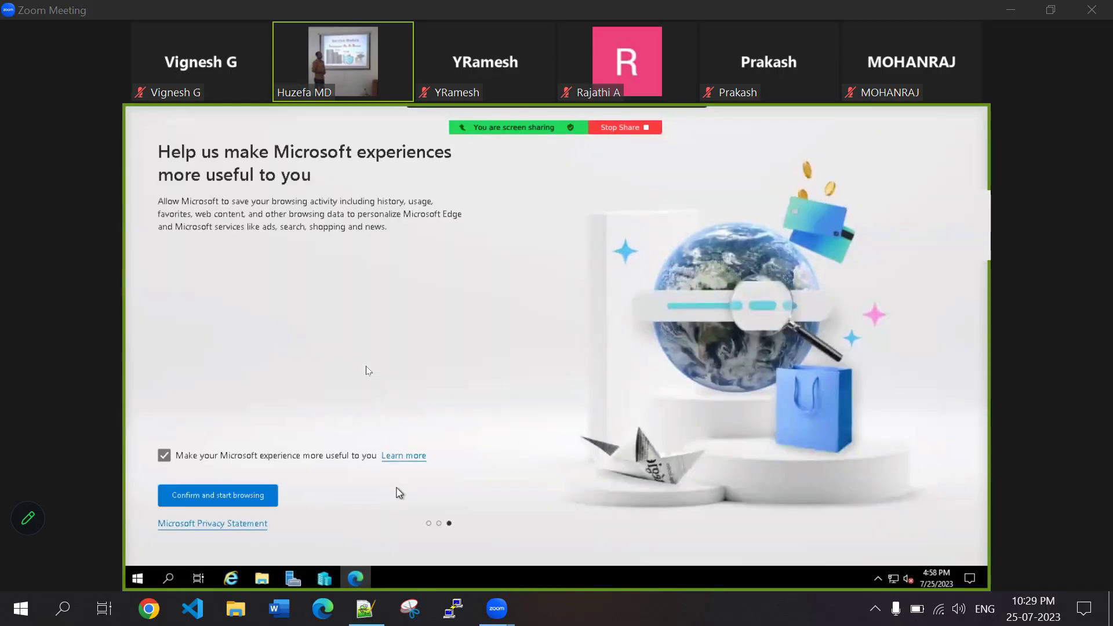
click(276, 494)
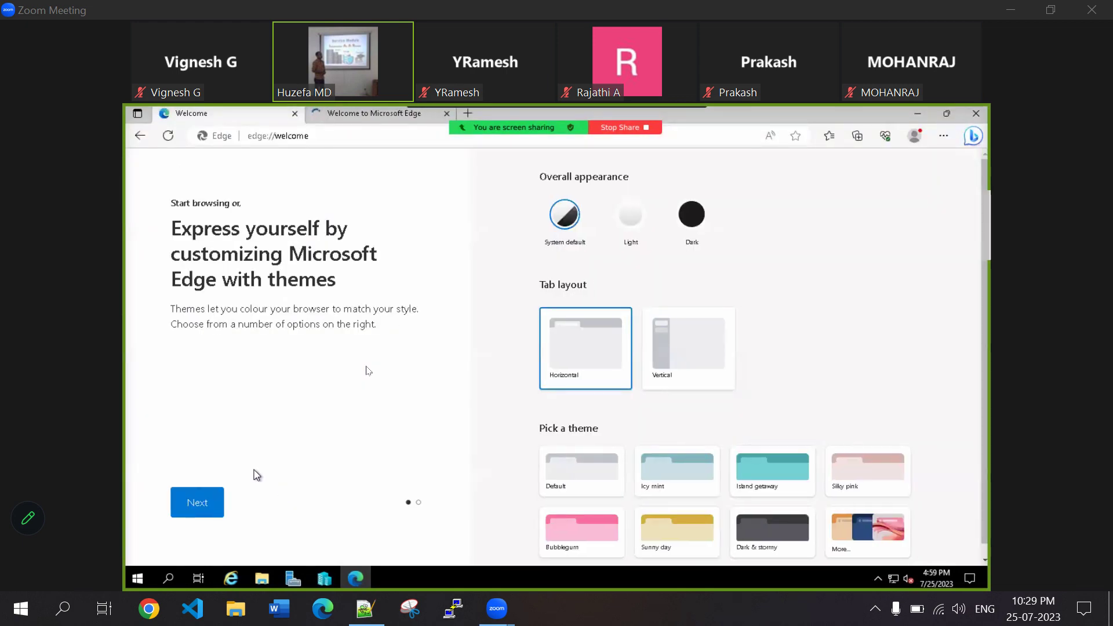
Search the web for "download windows server 2019"
click(380, 136)
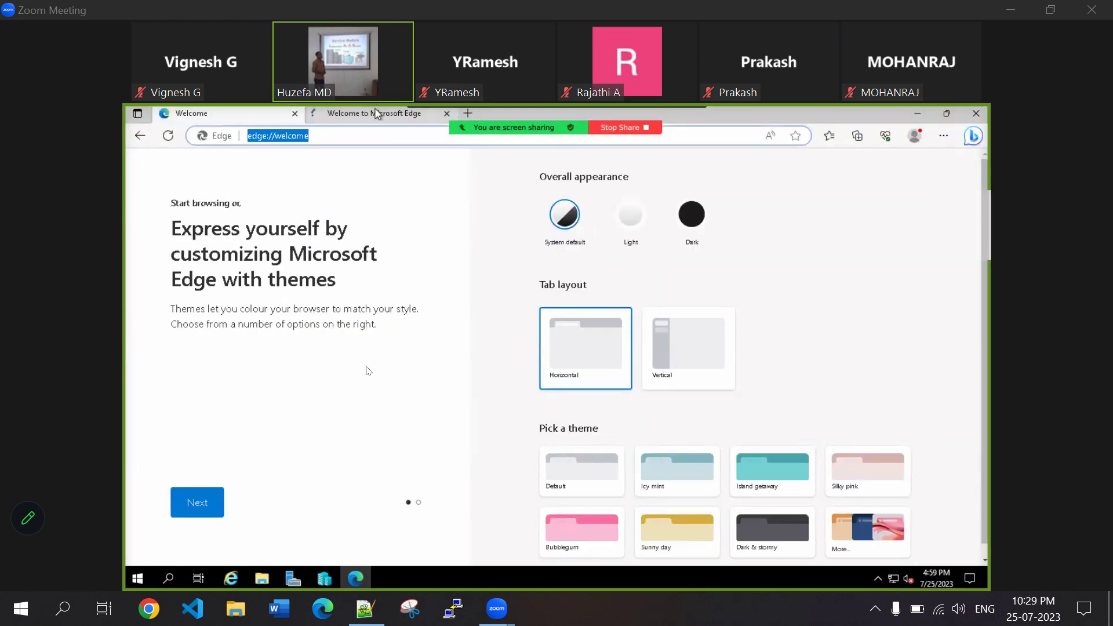
mouse_move(377, 113)
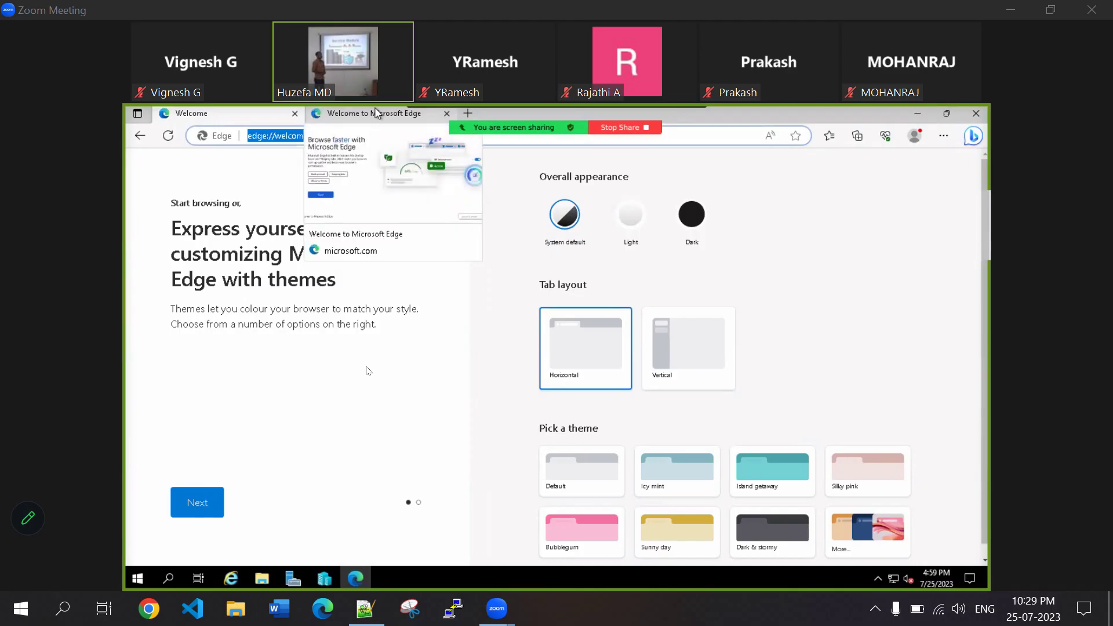
text(downlaos)
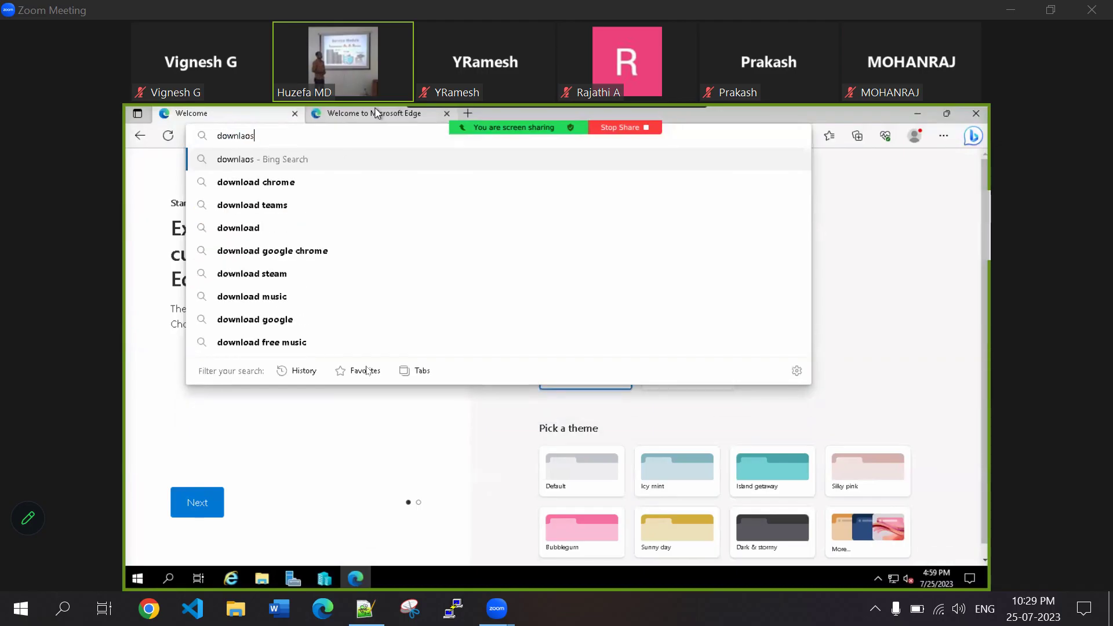
key(BackSpace)
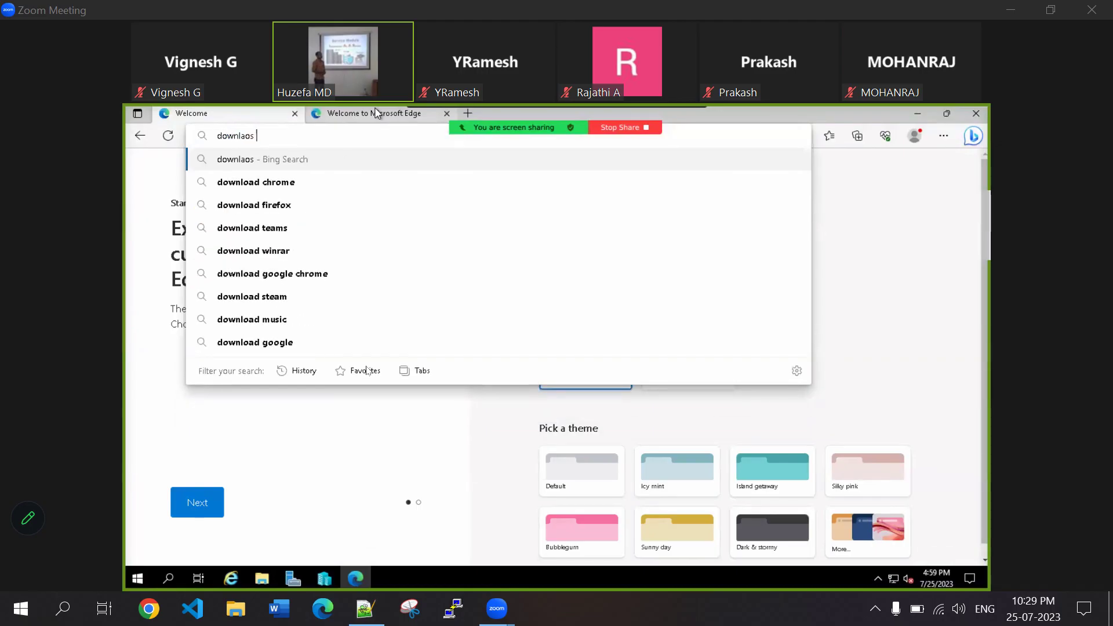
key(BackSpace)
key(BackSpace)
text(oad window)
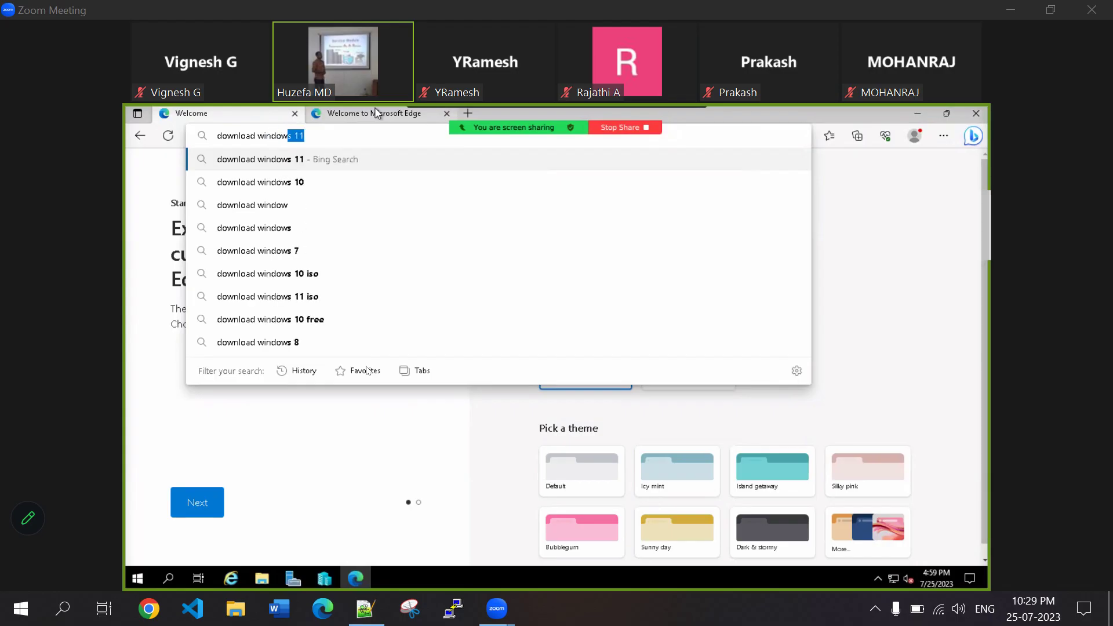
text(s server 2019)
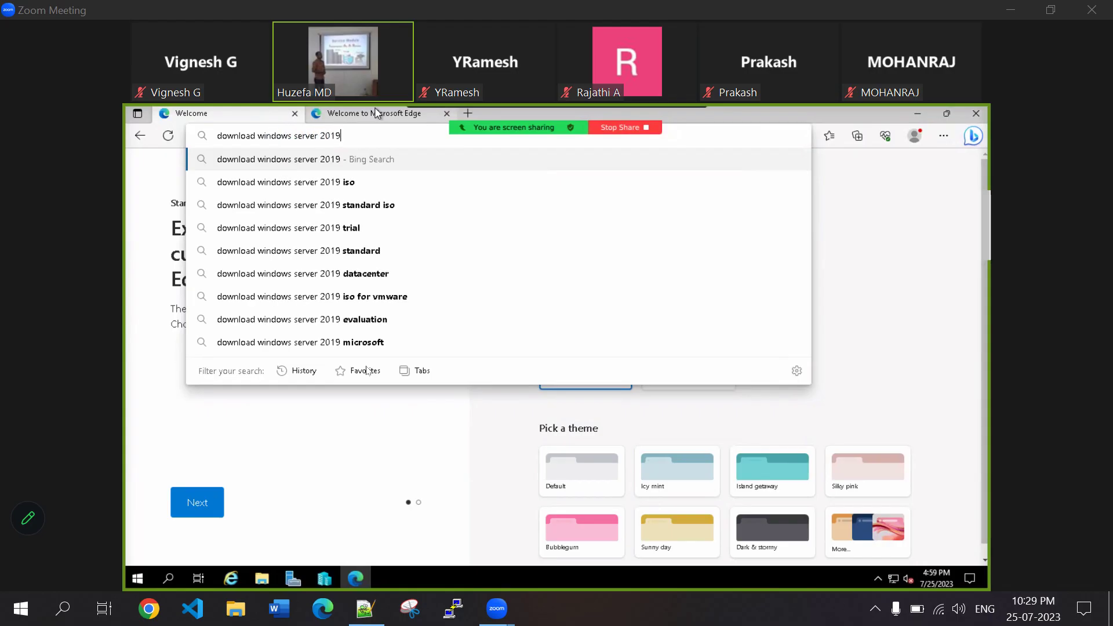
key(Return)
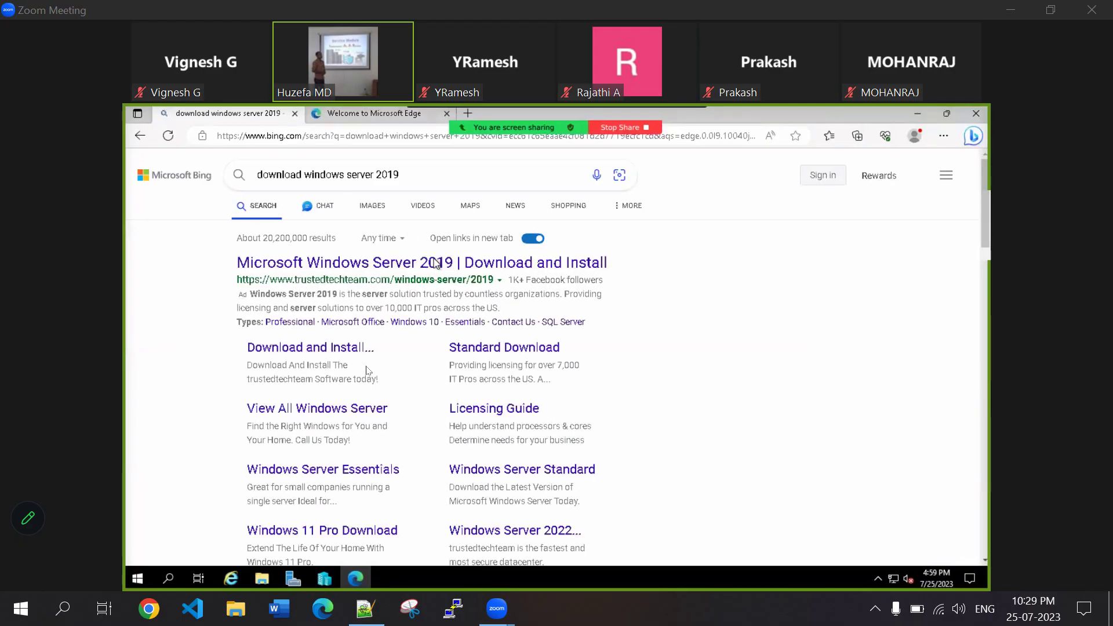
Download the English (United States) 64-bit Windows Server 2019 ISO from the Microsoft Evaluation Center and close the browser
scroll(983, 272, down, 2)
scroll(983, 273, down, 1)
scroll(979, 318, down, 2)
scroll(979, 318, down, 3)
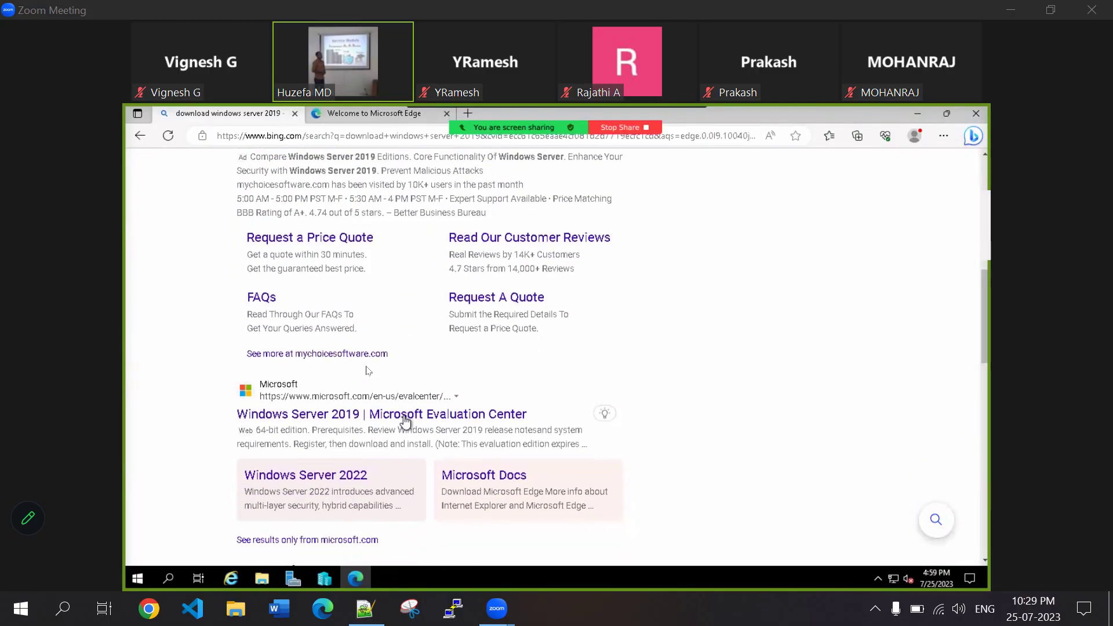
click(405, 421)
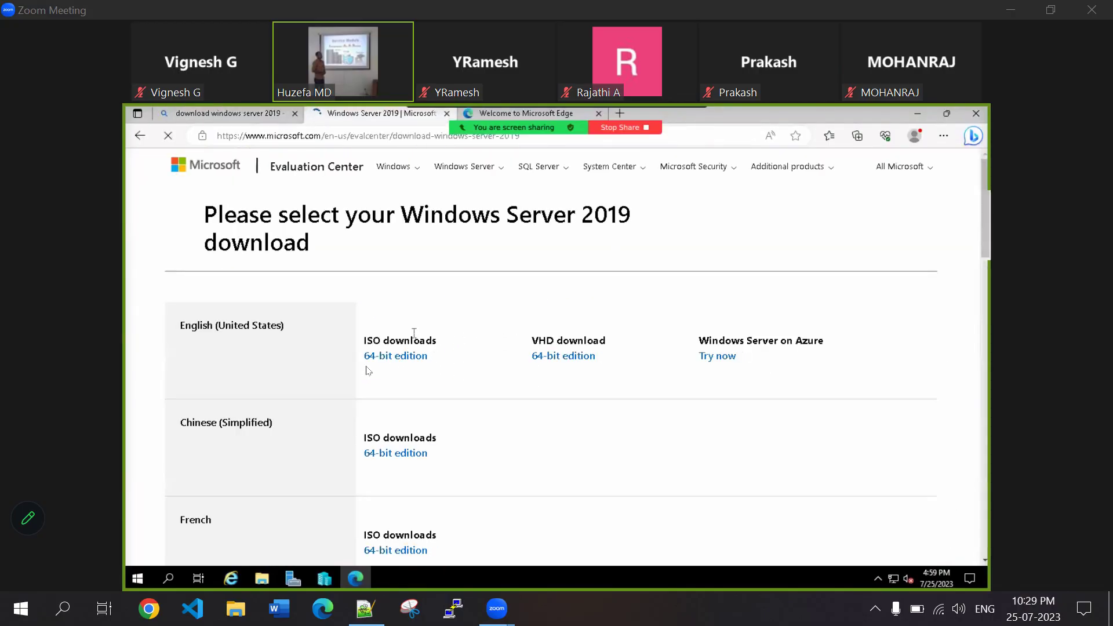
click(419, 357)
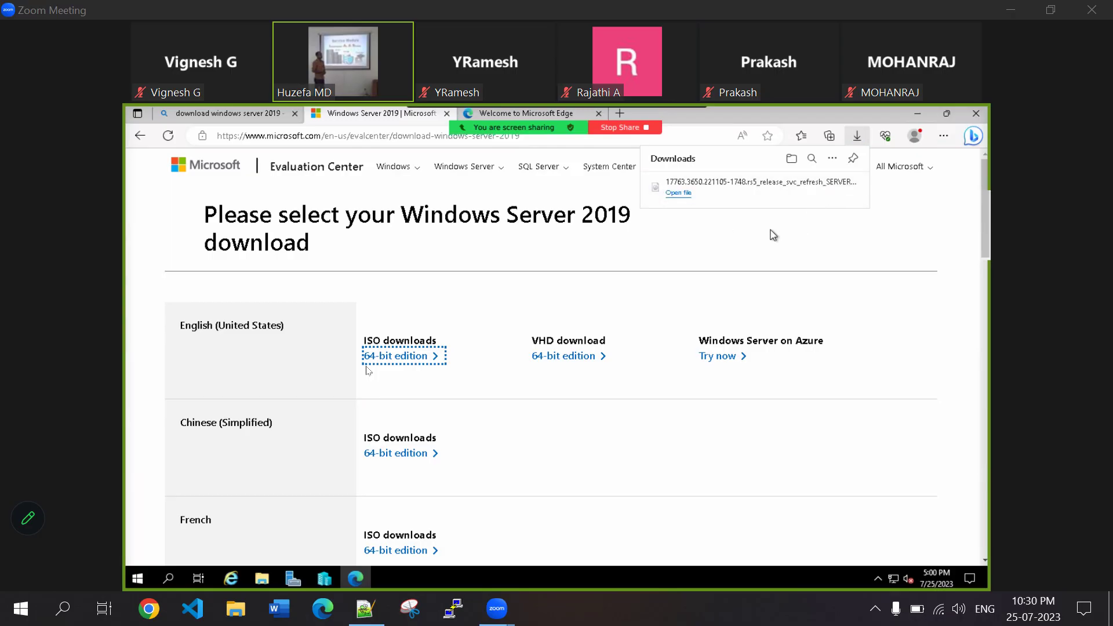
click(976, 113)
click(976, 113)
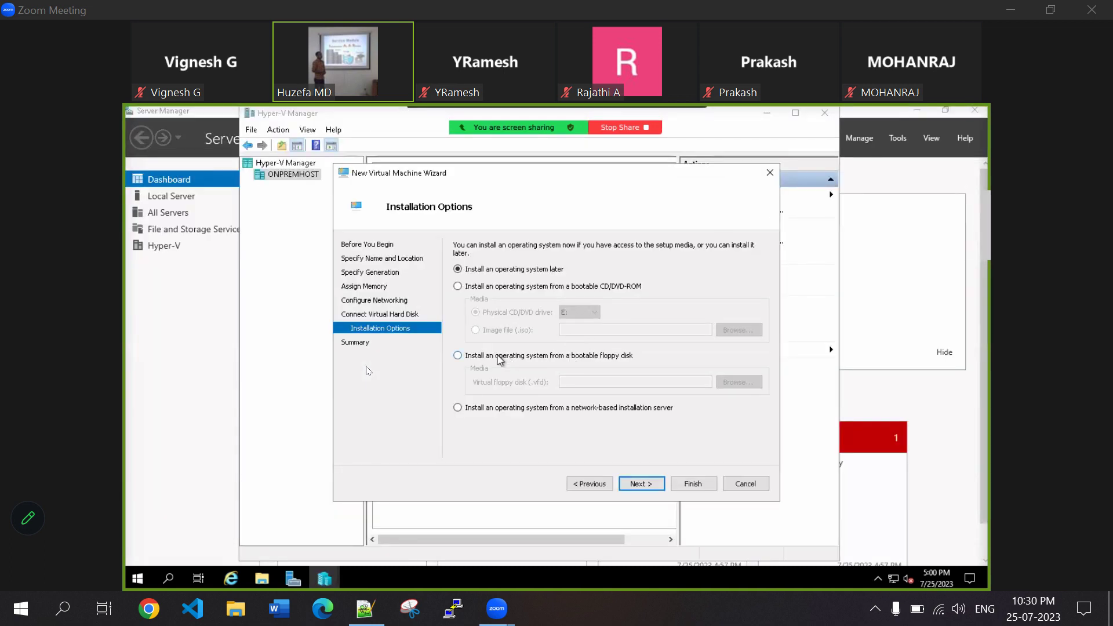
Set VM1 to install its operating system from the ISO image in Downloads and finish creating the virtual machine
click(486, 288)
click(497, 332)
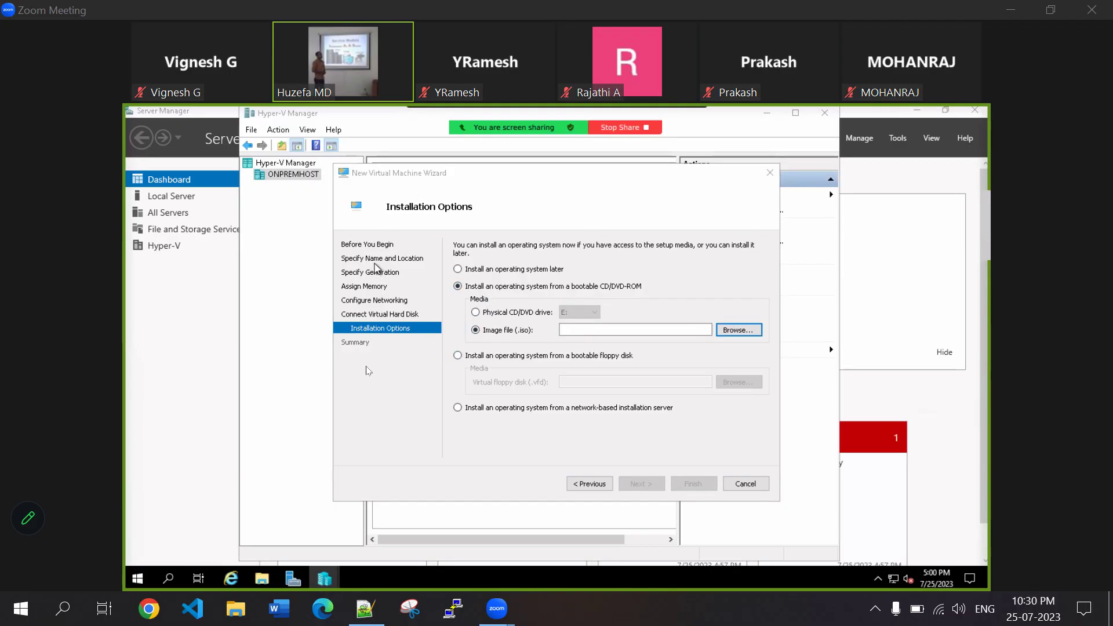
click(398, 294)
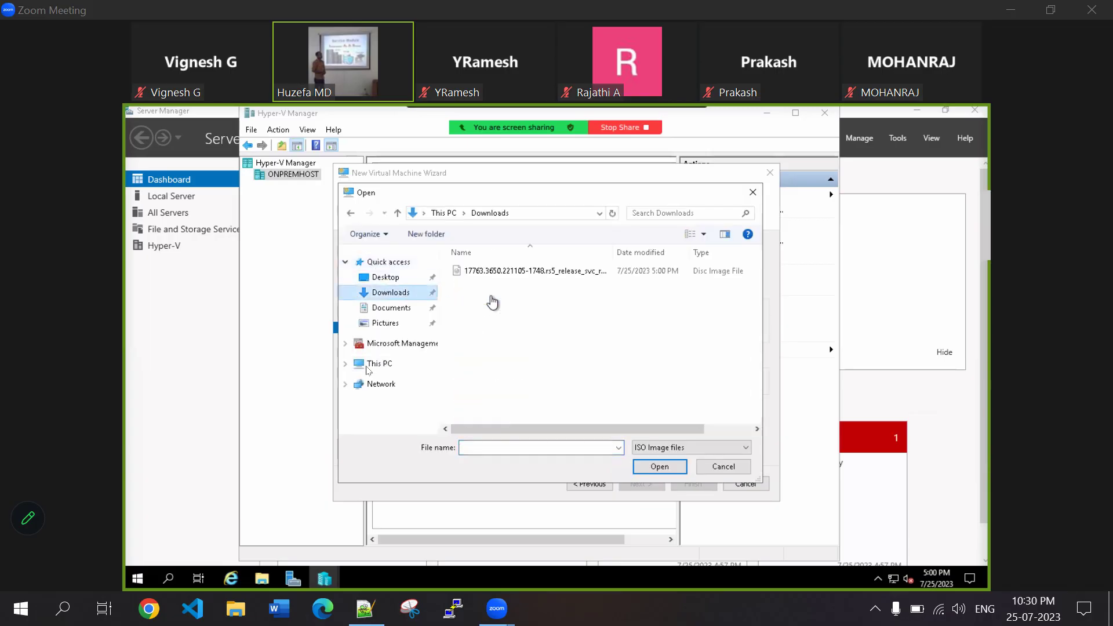
click(510, 271)
click(661, 467)
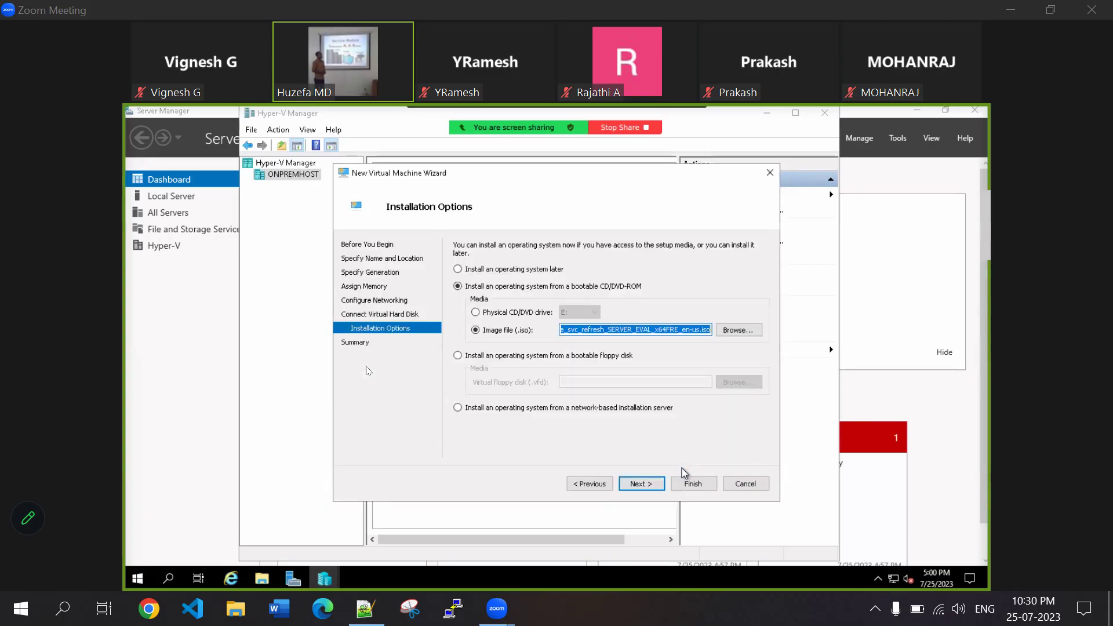
click(653, 486)
click(689, 485)
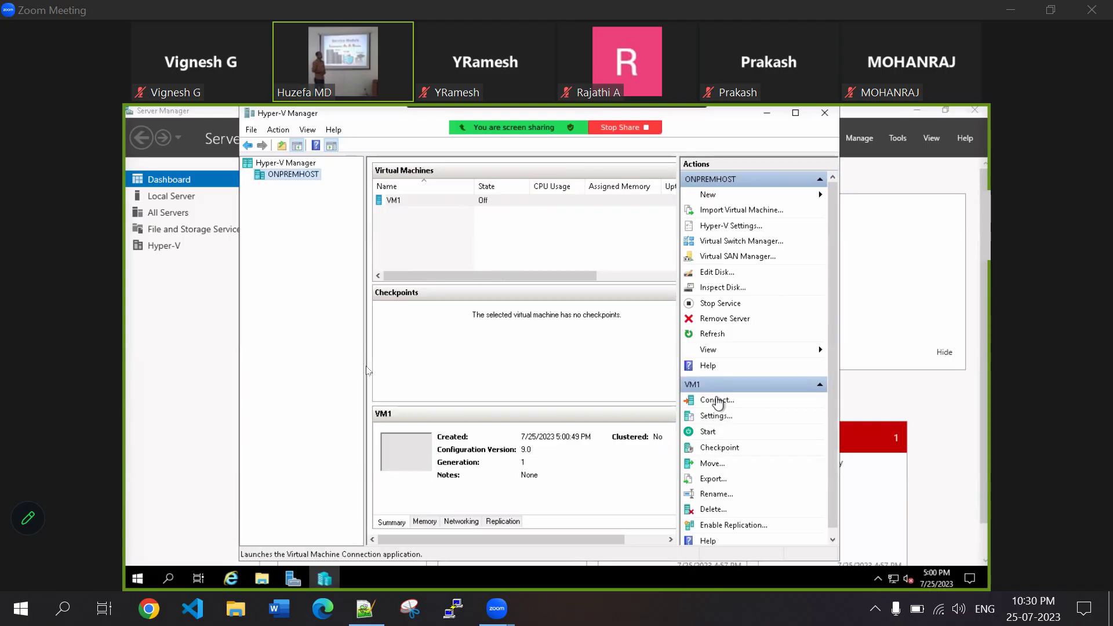
Connect to VM1, start it, and show its Windows Setup session in full screen
double_click(435, 248)
click(395, 364)
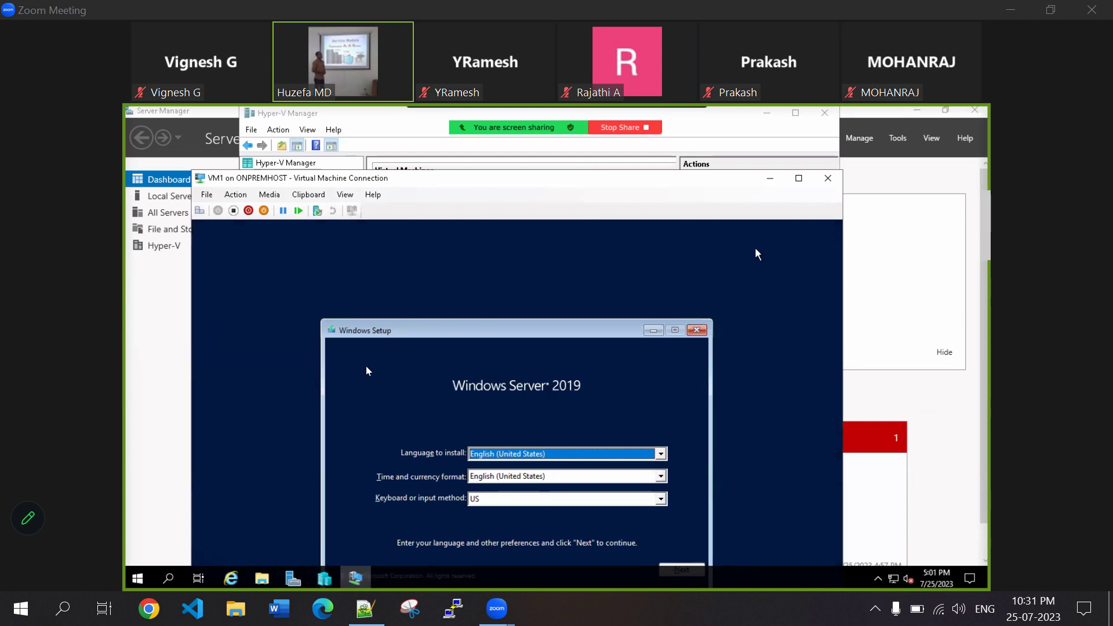
click(797, 179)
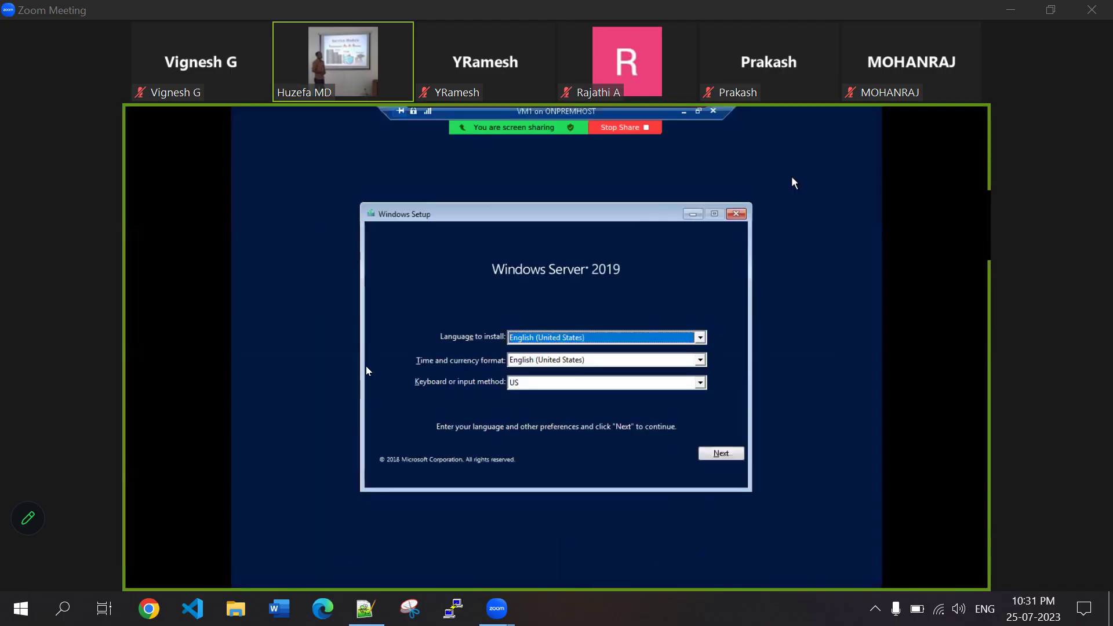
Start the Windows installation with the default language settings and choose Windows Server 2019 Datacenter Evaluation (Desktop Experience)
click(709, 457)
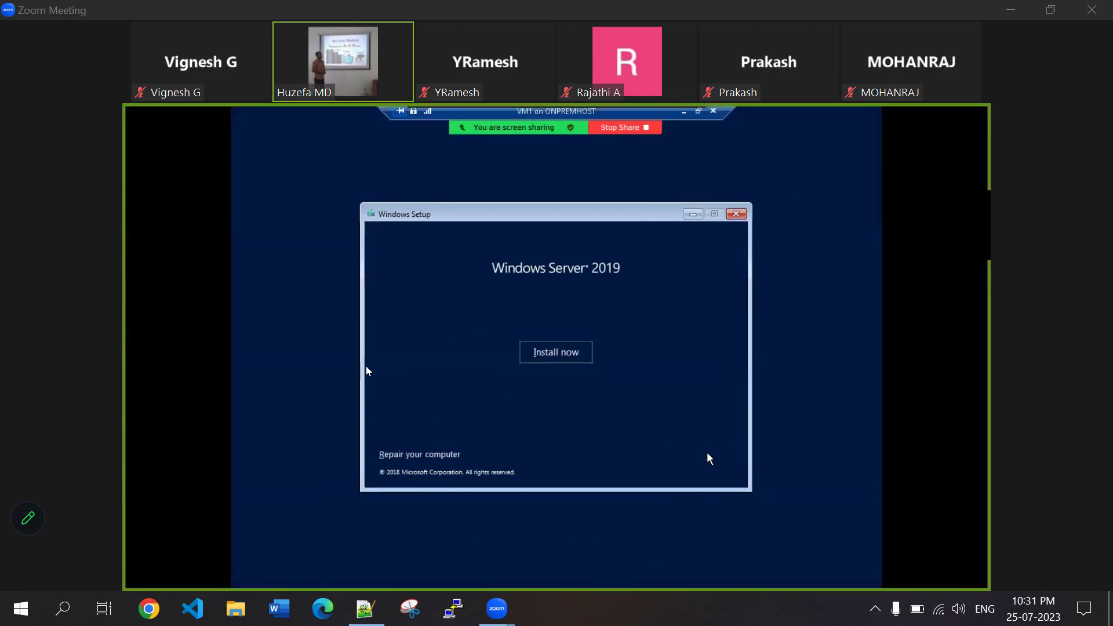
click(559, 352)
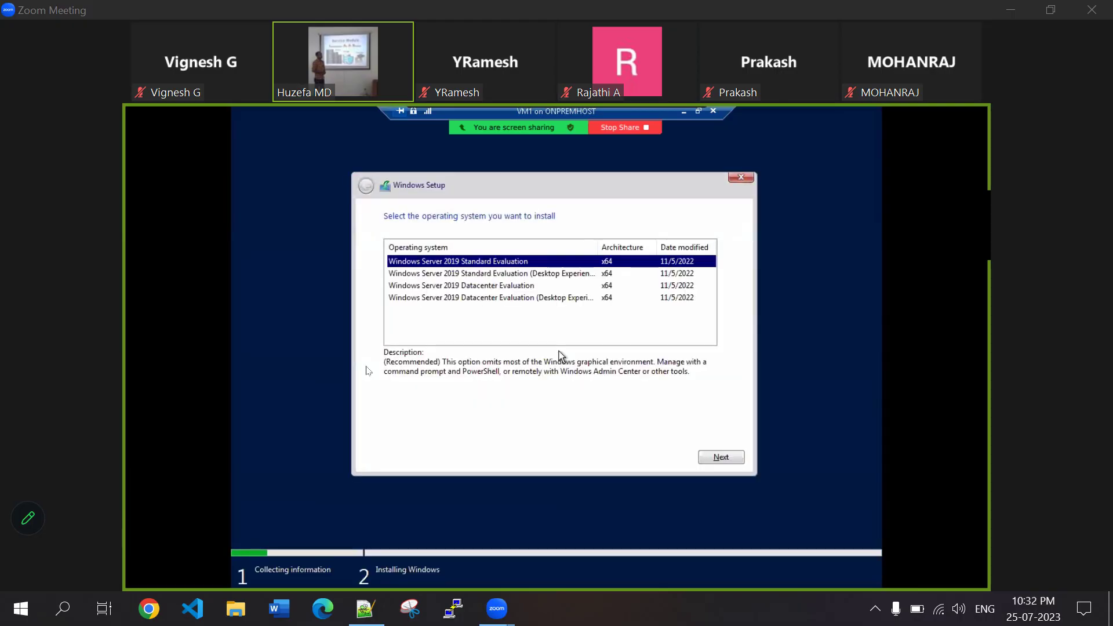
click(503, 298)
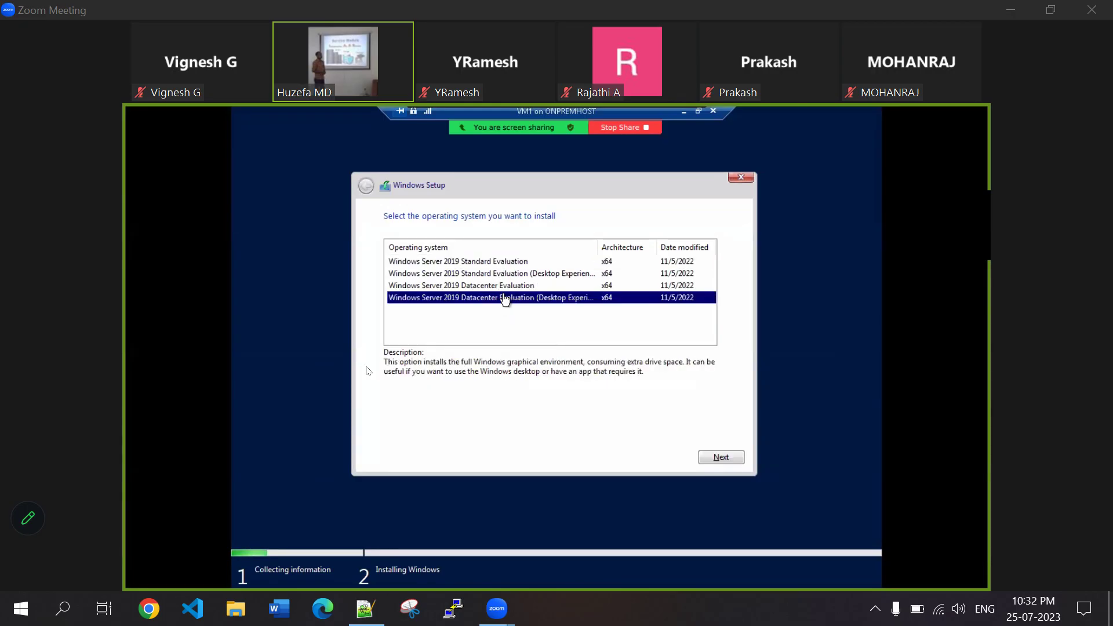
click(703, 459)
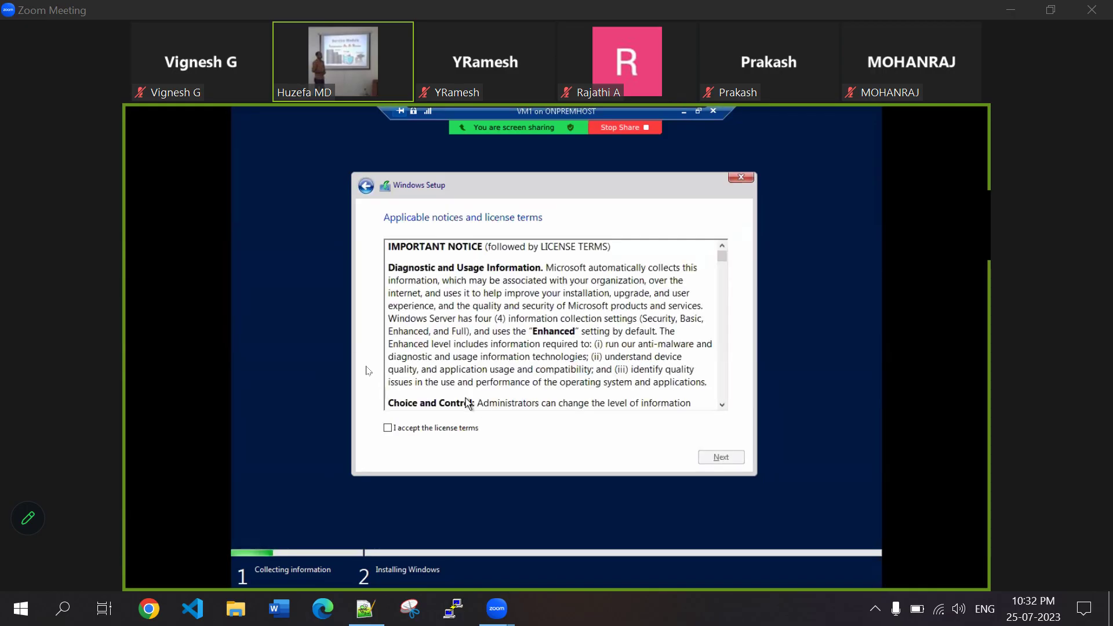
Accept the license terms and start a custom, Windows-only installation on Drive 0 Unallocated Space
click(442, 429)
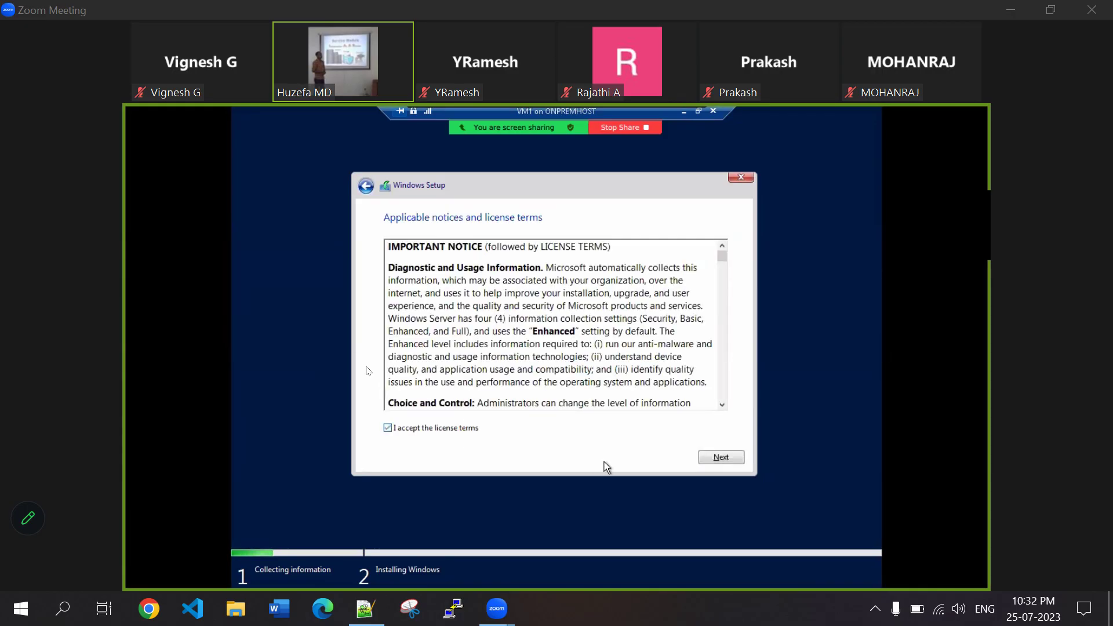
click(720, 458)
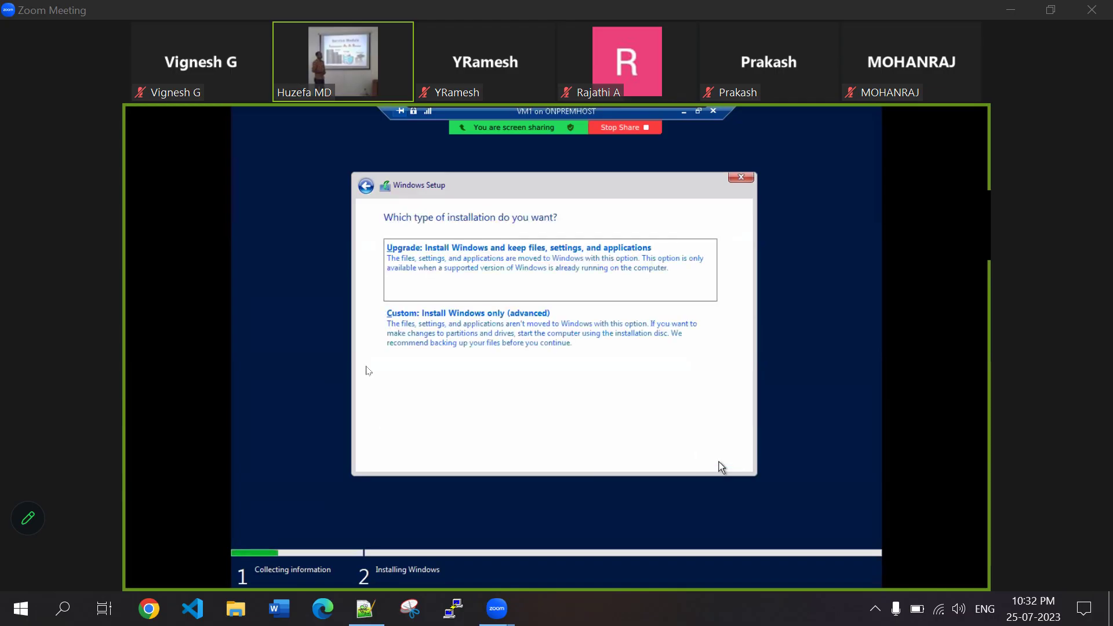
click(521, 328)
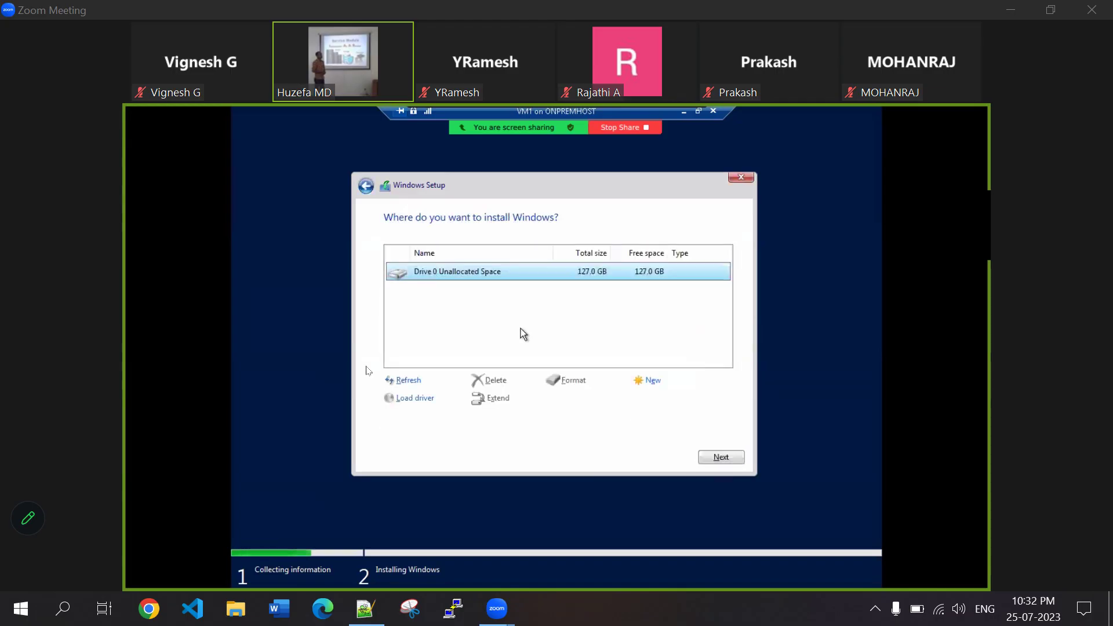
click(717, 457)
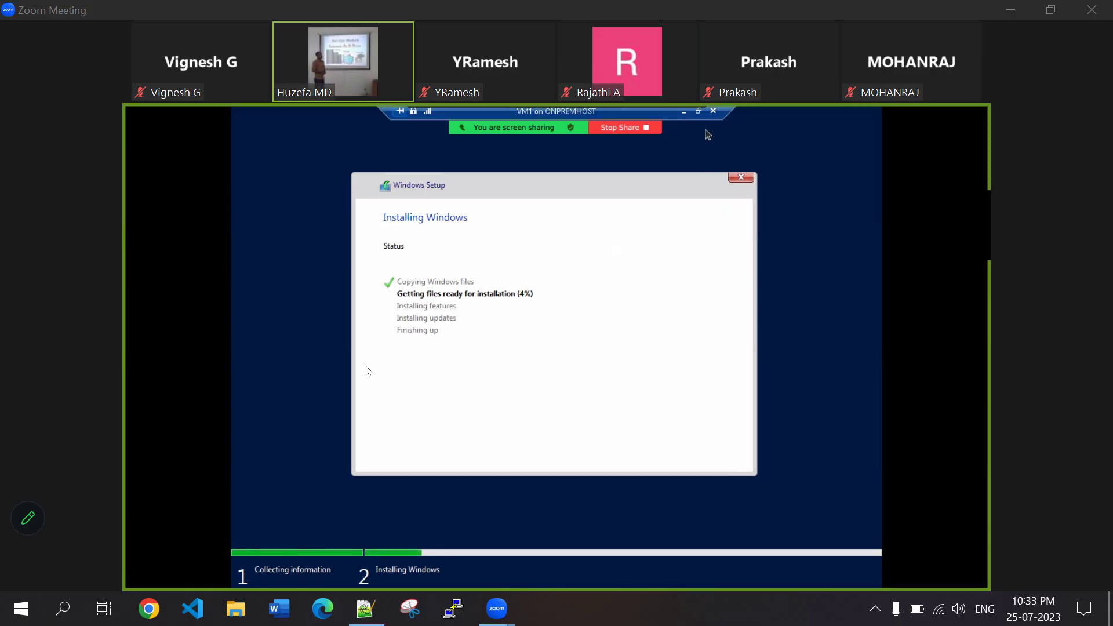
Minimize VM1's connection window and the remote session, and show the resource groups in the Azure portal
click(698, 112)
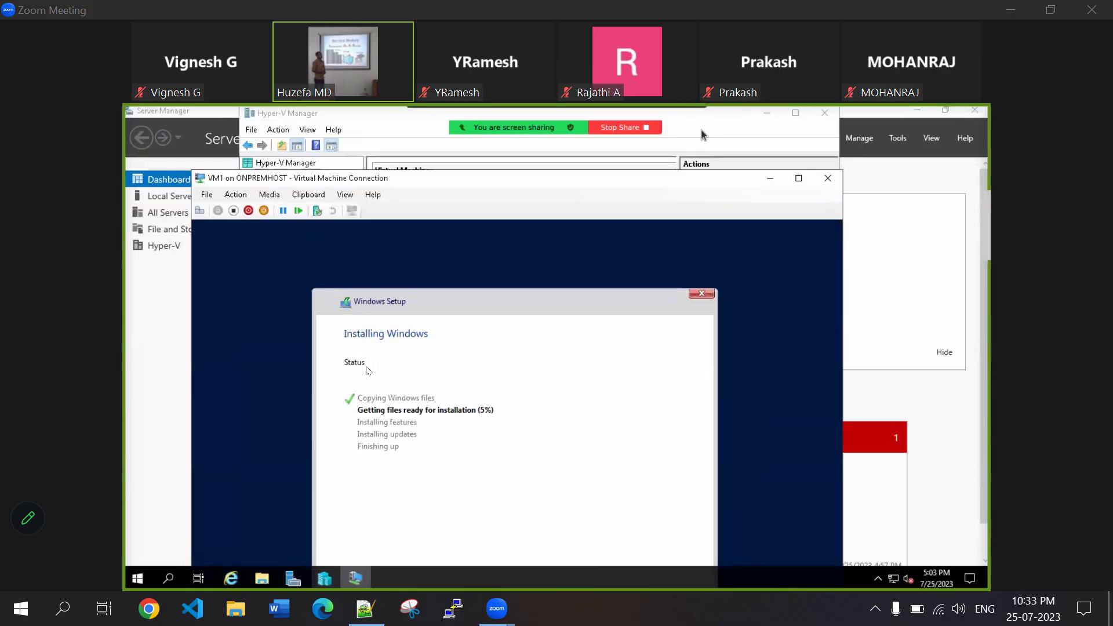
click(770, 181)
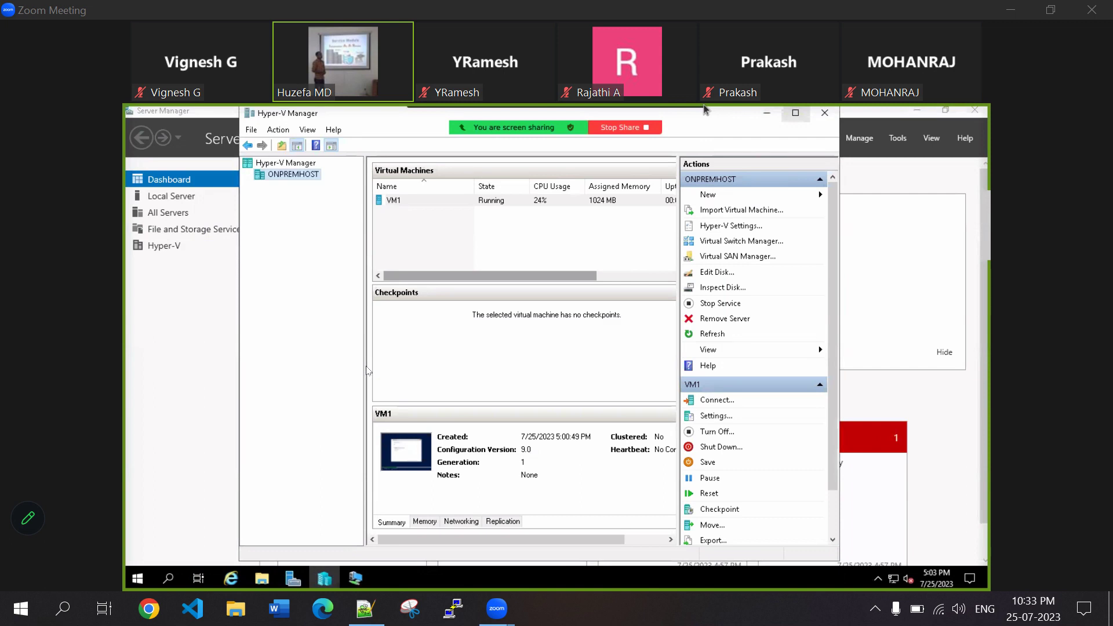
click(693, 118)
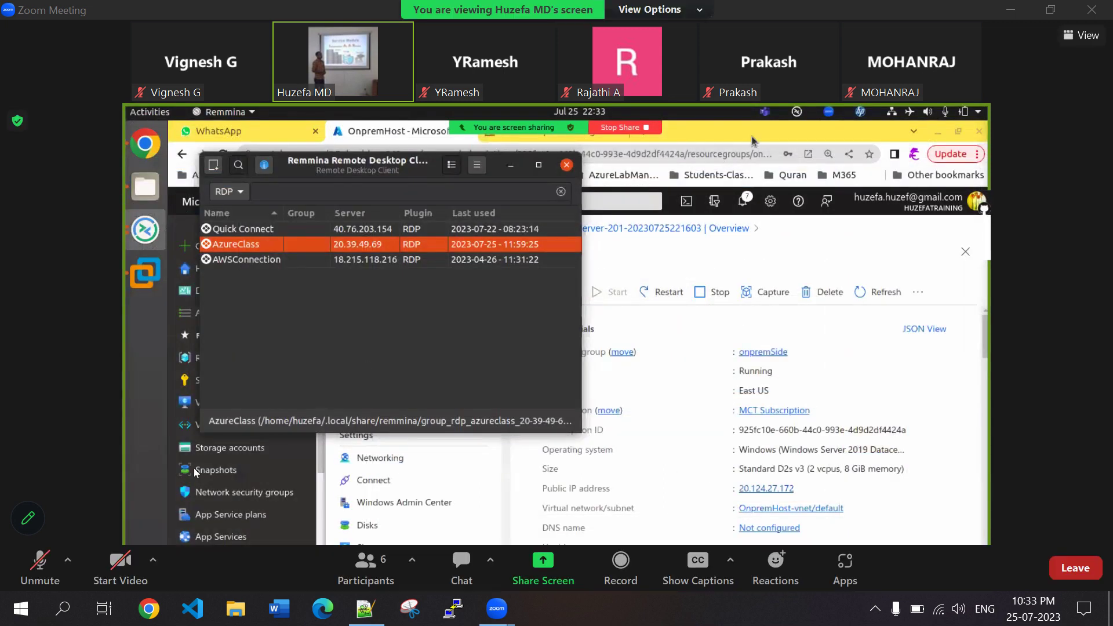
click(196, 473)
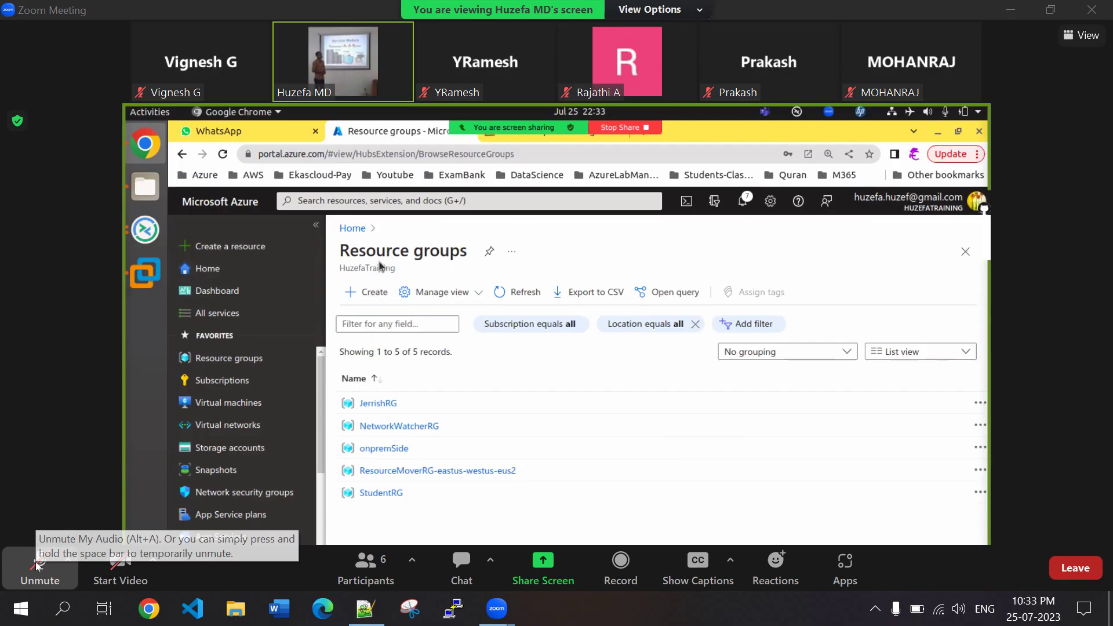
Open the list of virtual networks in the Azure portal
click(36, 565)
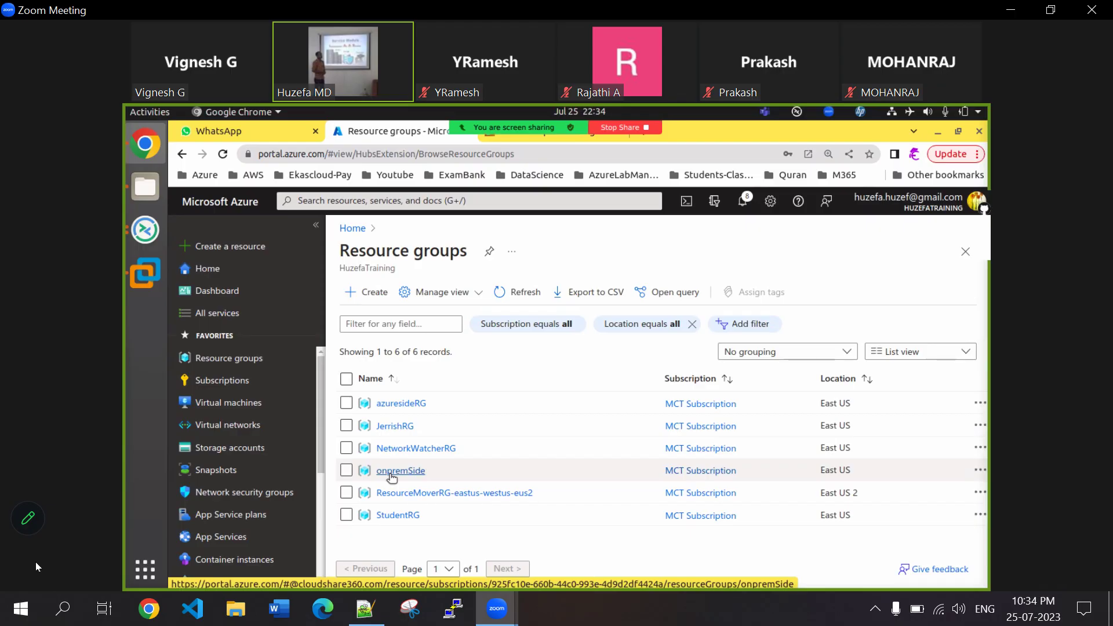
click(246, 428)
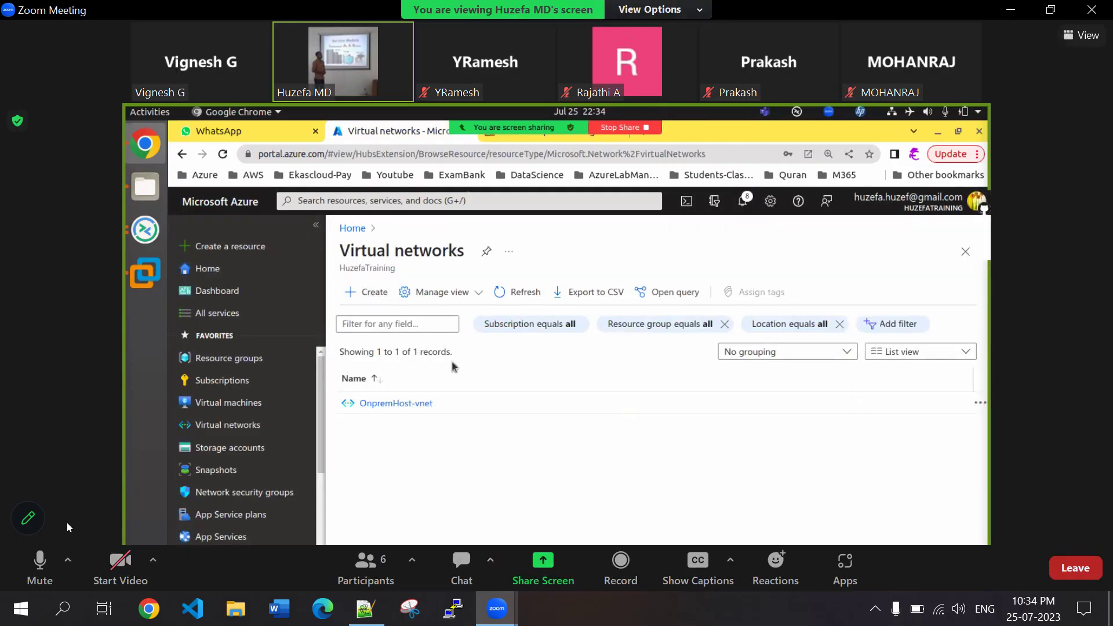
click(34, 553)
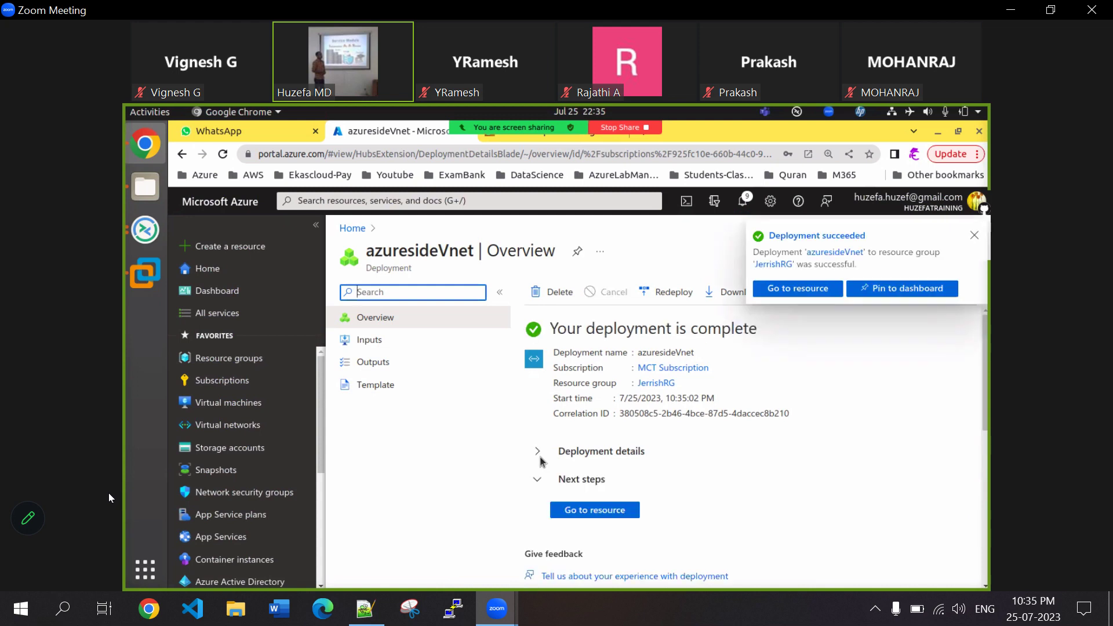
Close the azuresideVnet deployment overview, and review and create the storage account mystorageclass in resource group azuresideRG
click(975, 236)
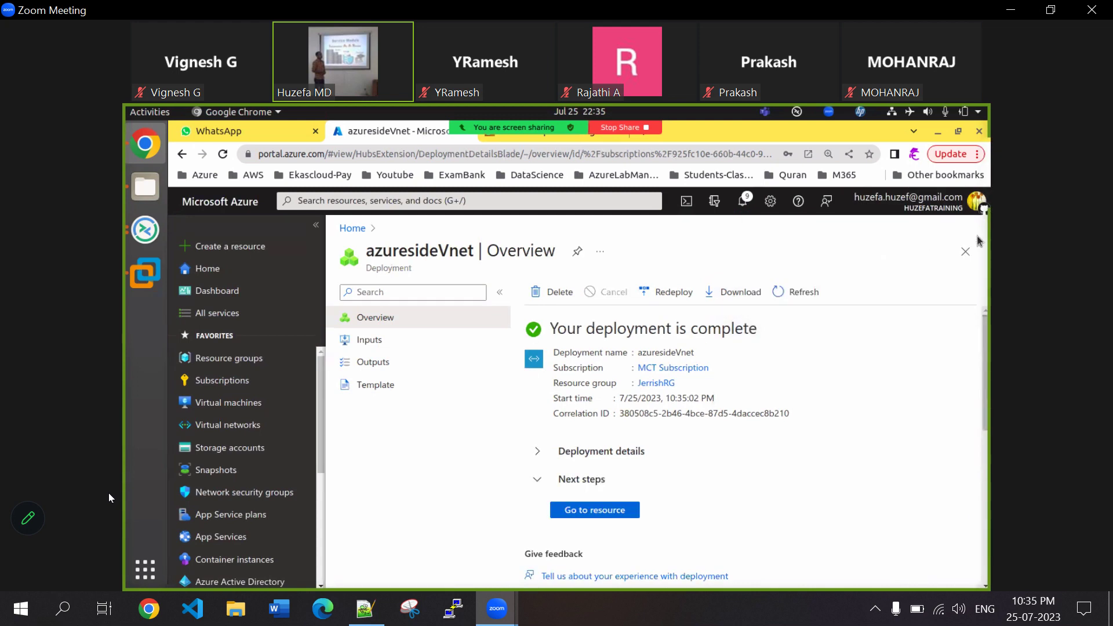
click(964, 251)
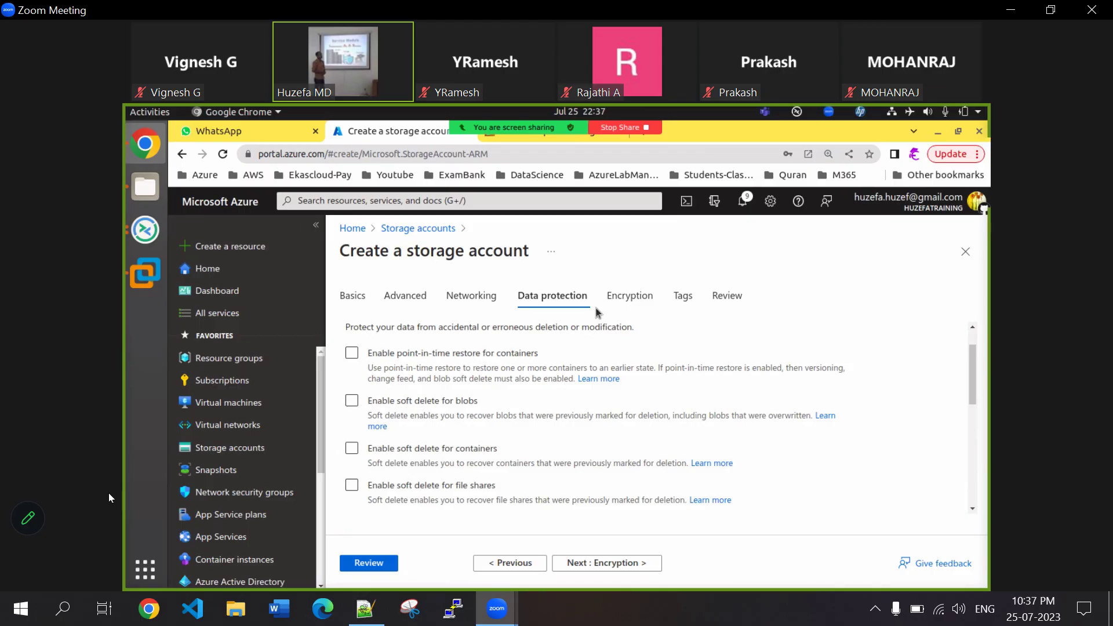
click(371, 563)
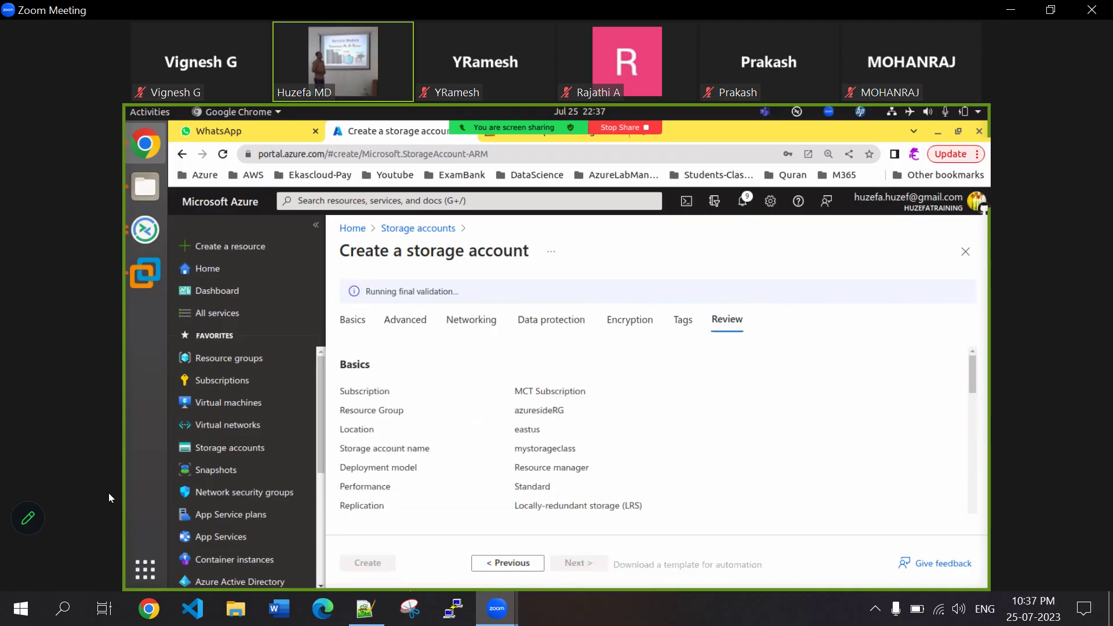
click(371, 557)
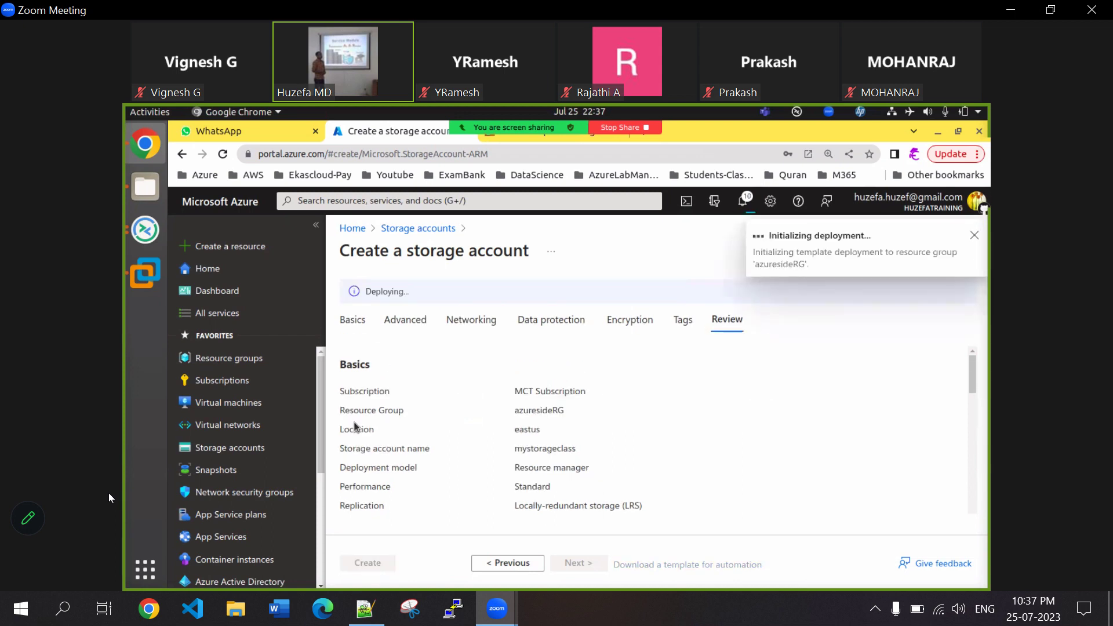
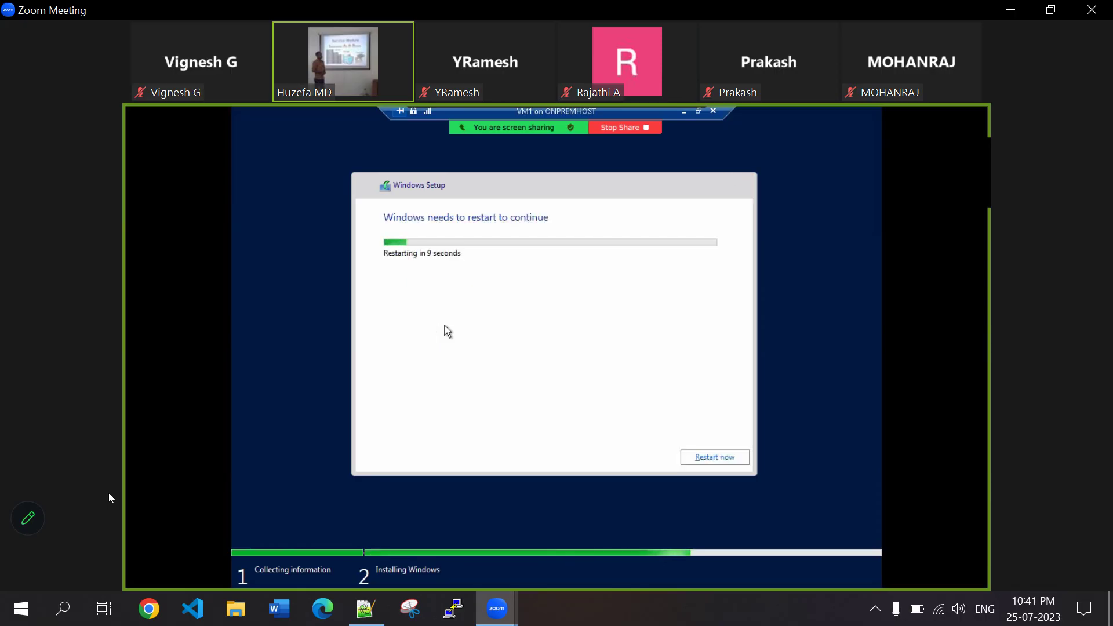
Restart VM1 immediately to continue Windows Setup
click(739, 455)
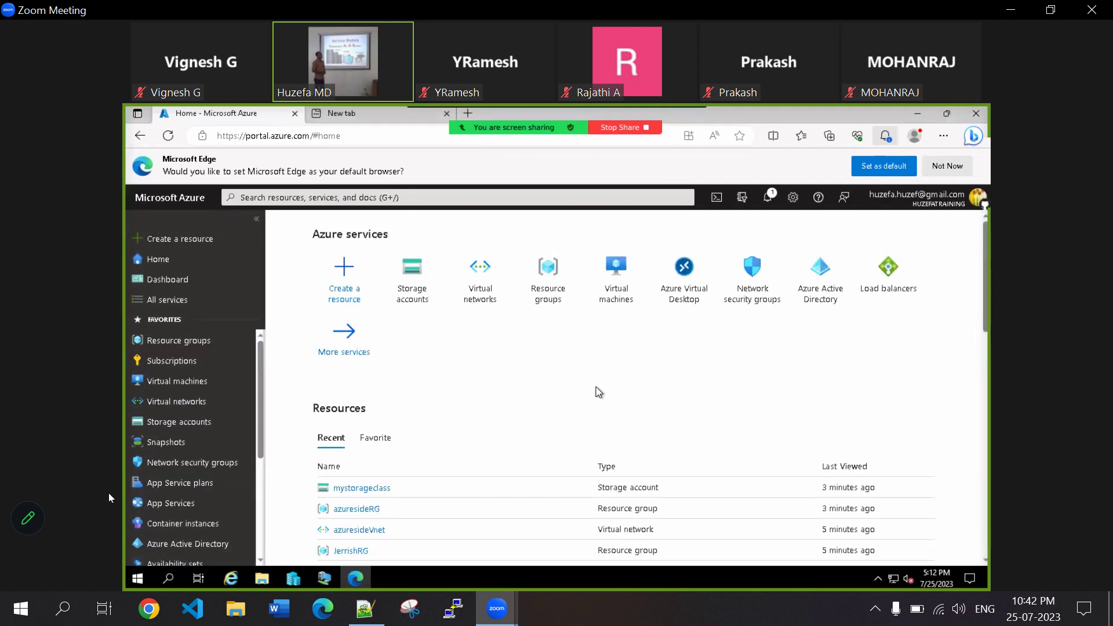
Search the Azure portal for "migrat", open Azure Migrate's Servers, databases and web apps page and show it in full screen
mouse_move(557, 260)
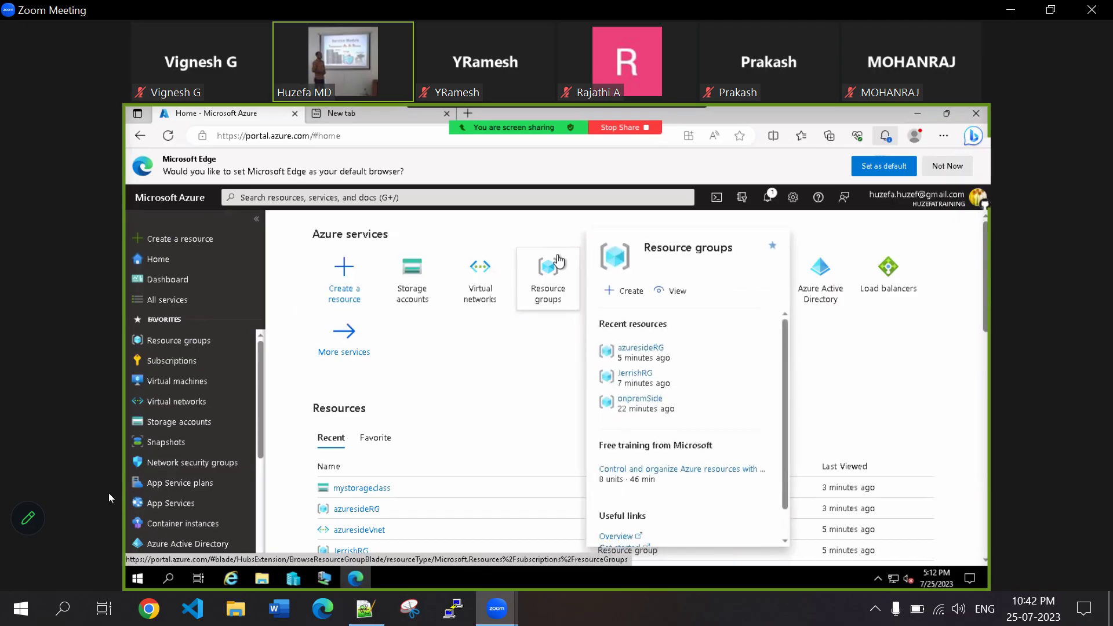
click(286, 200)
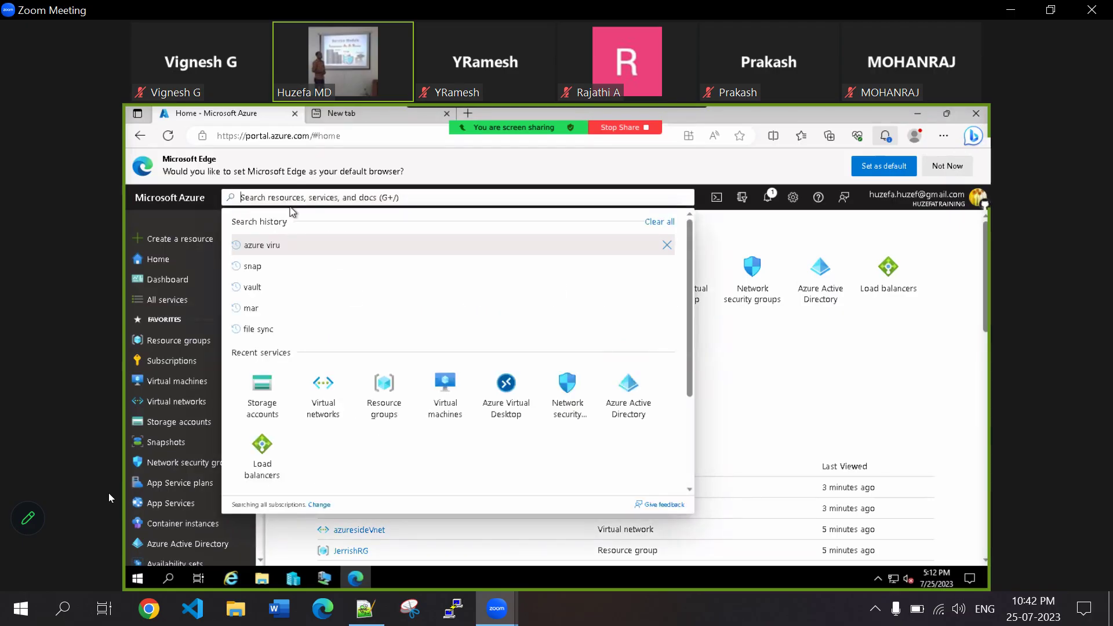
text(migration)
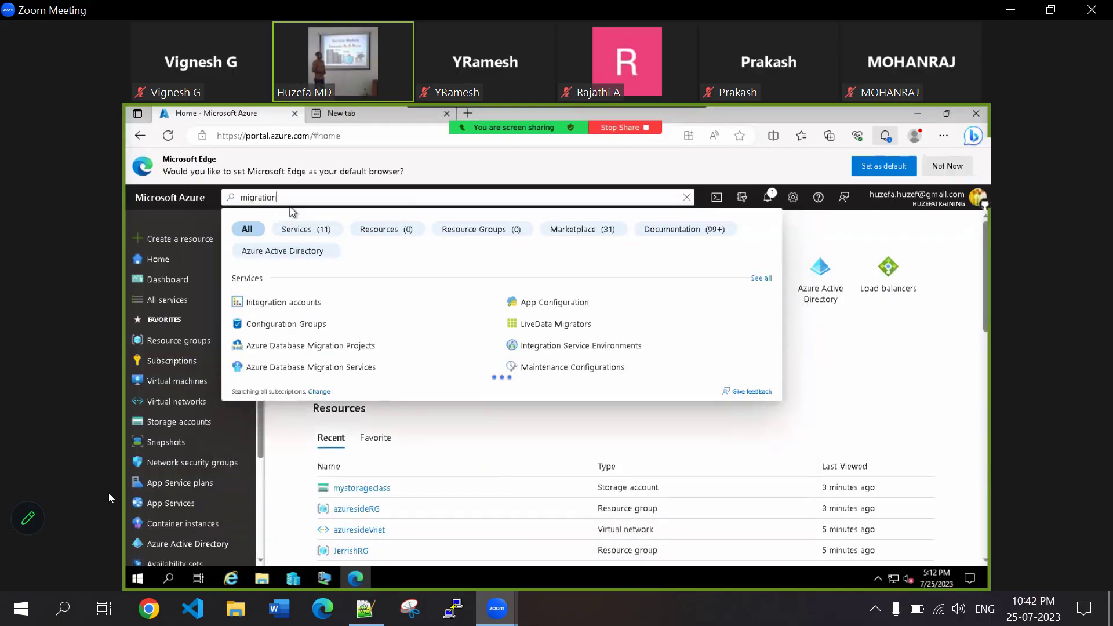
key(BackSpace)
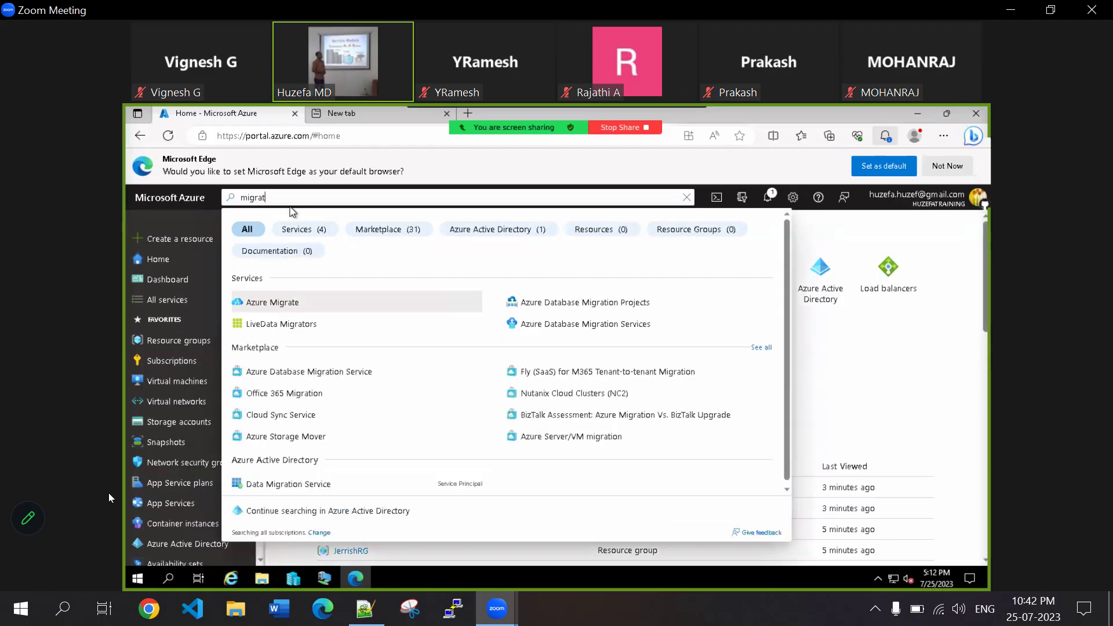
click(312, 311)
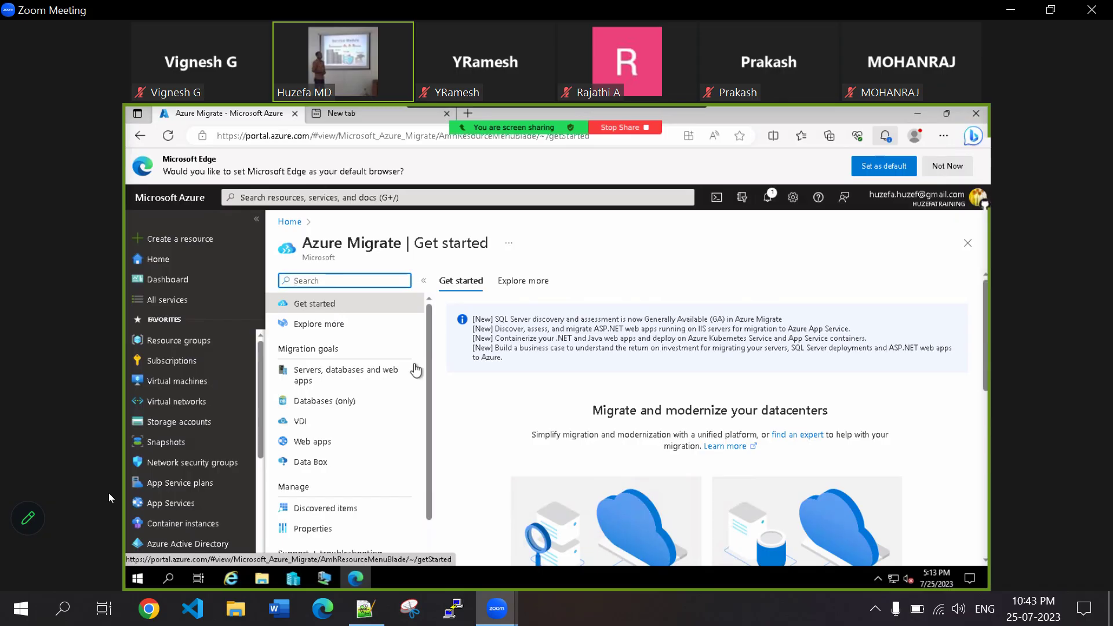
click(307, 374)
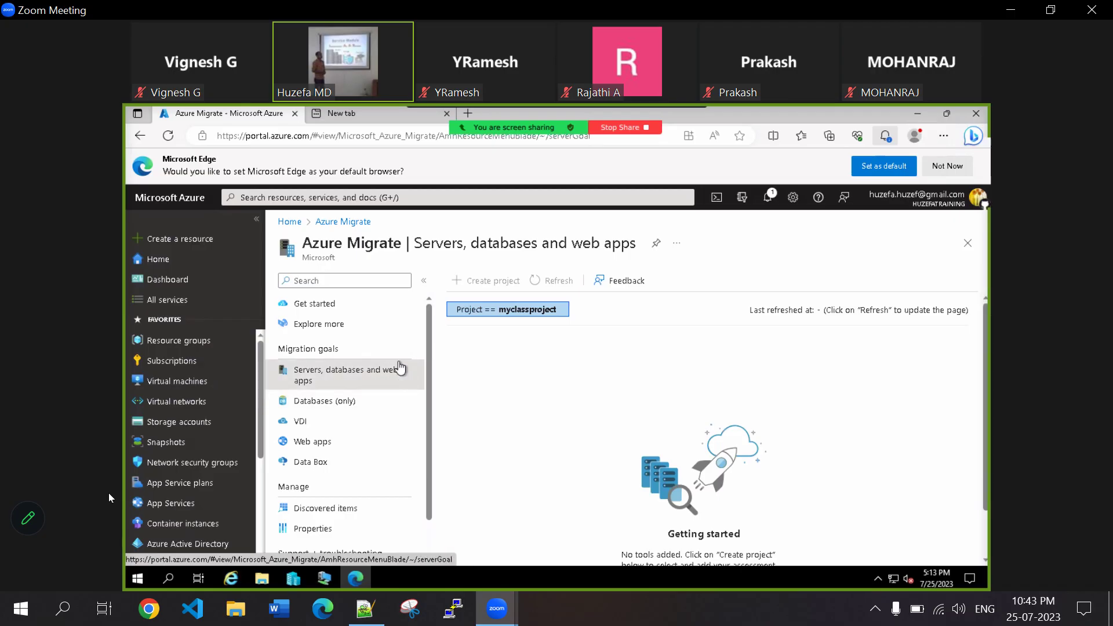
key(F11)
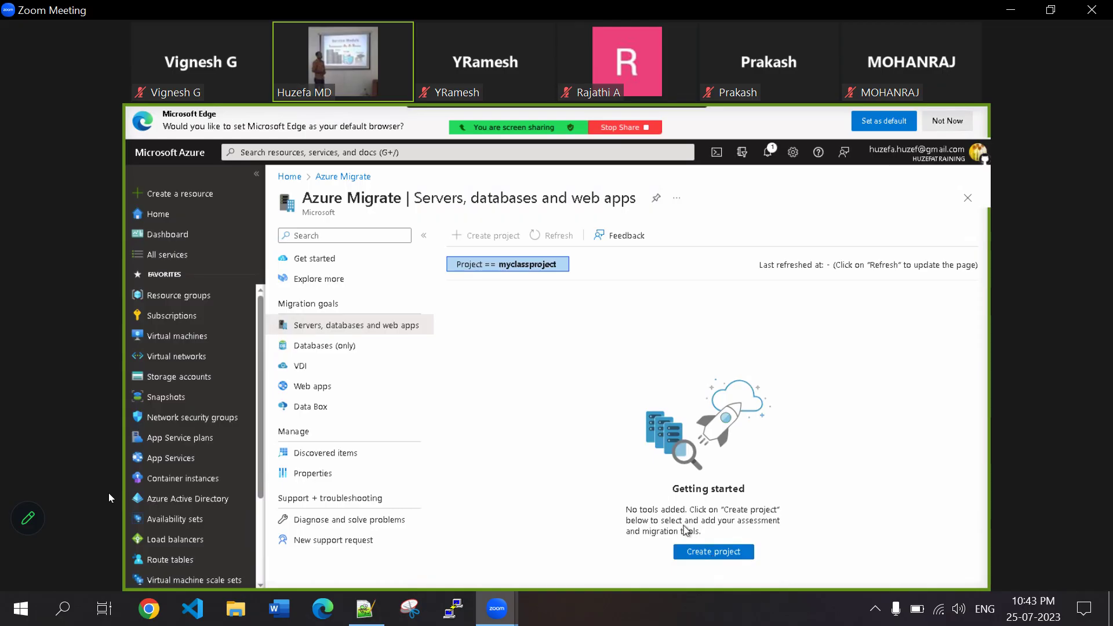
Create an Azure Migrate project named mylastclass in resource group azuresideRG with the United States geography
click(704, 554)
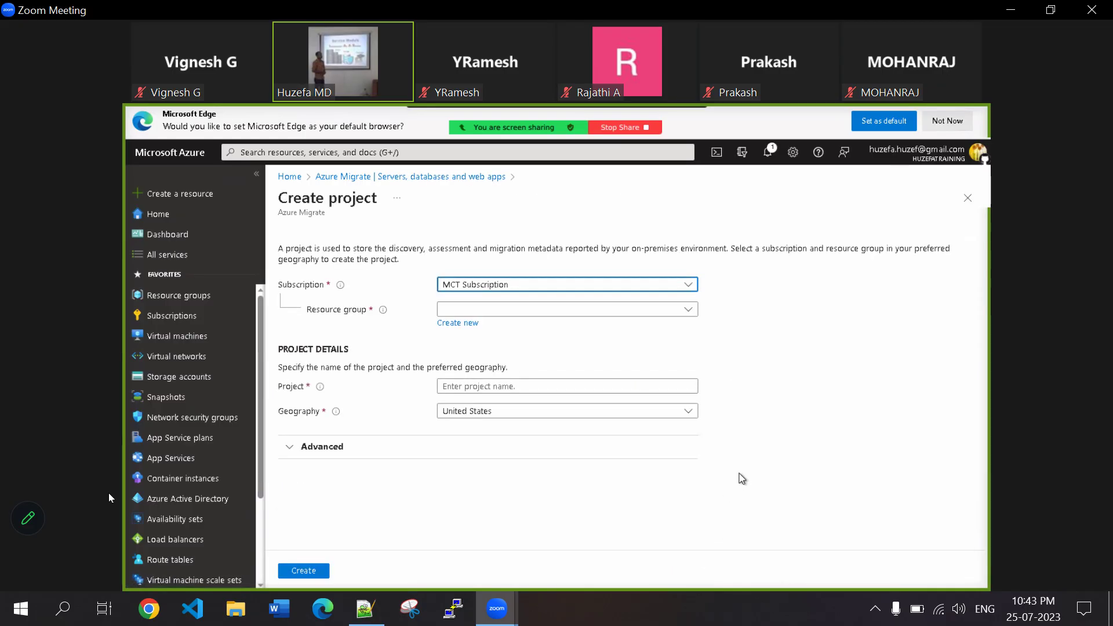
click(529, 309)
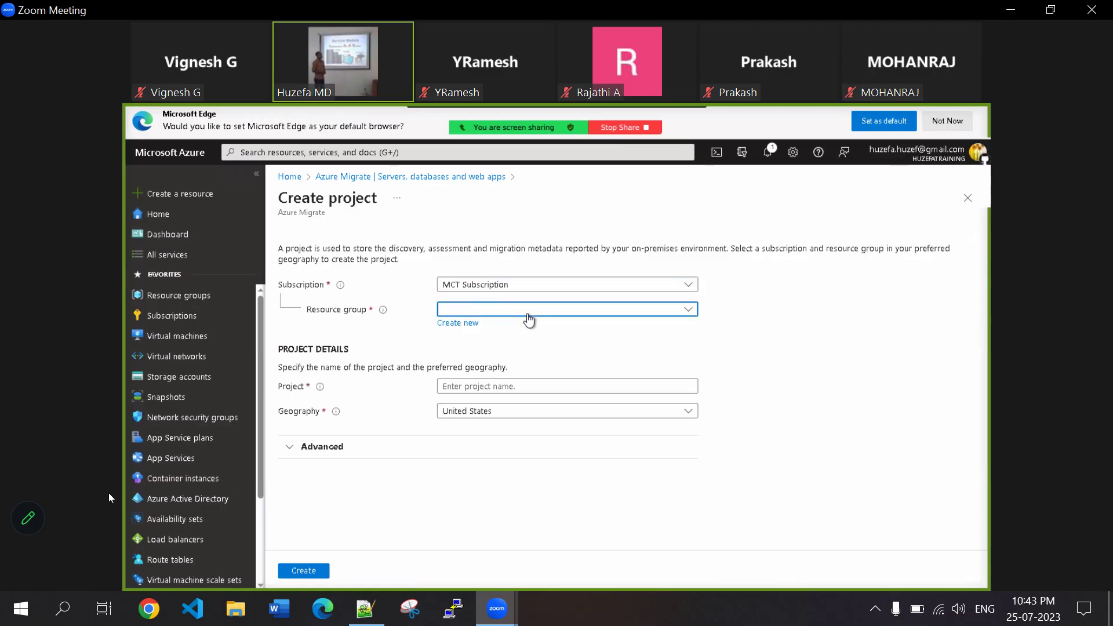
click(491, 362)
click(480, 386)
text(mylastclass)
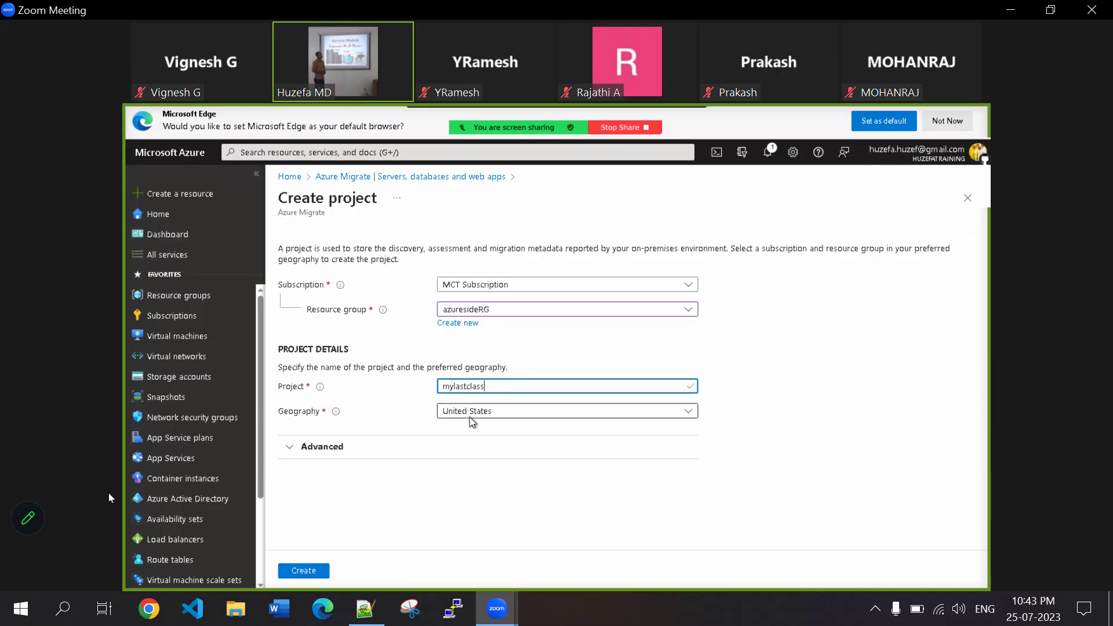
click(471, 423)
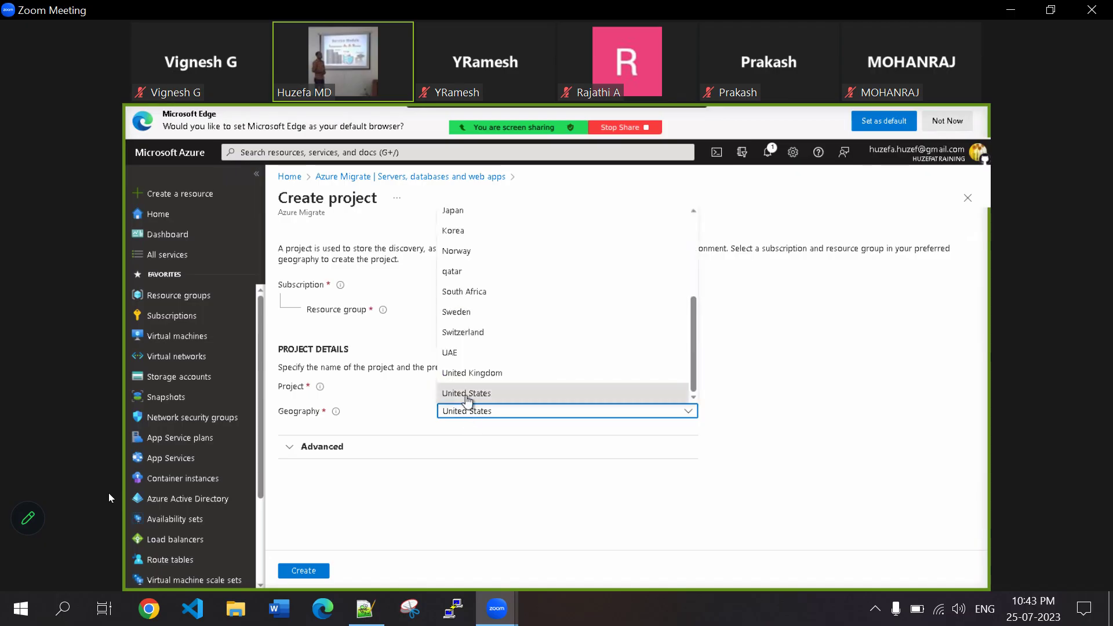
click(754, 409)
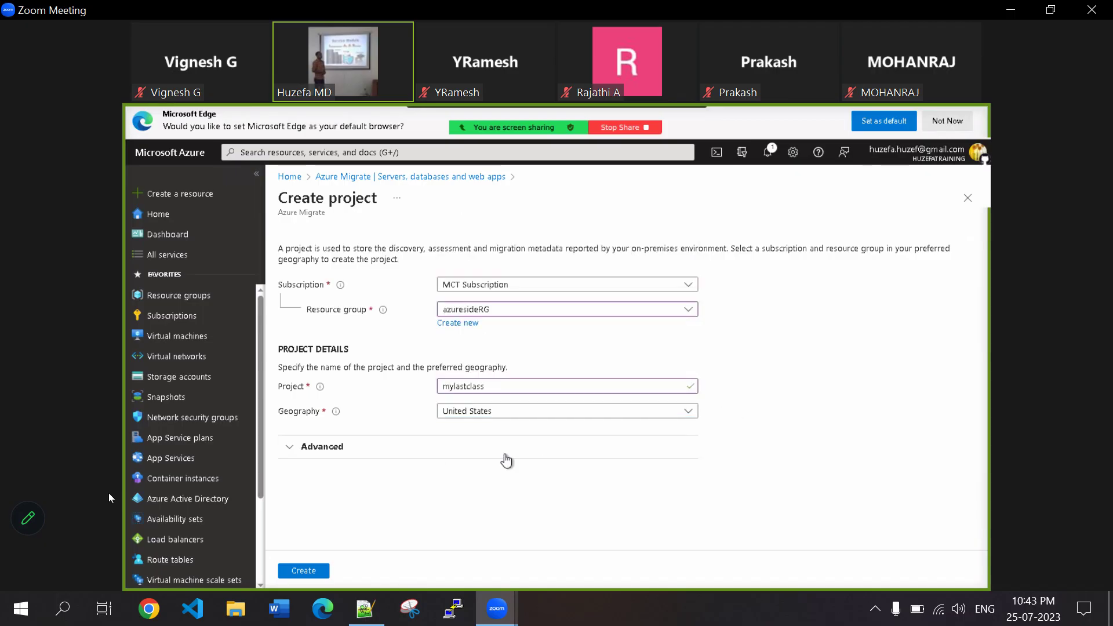
click(304, 571)
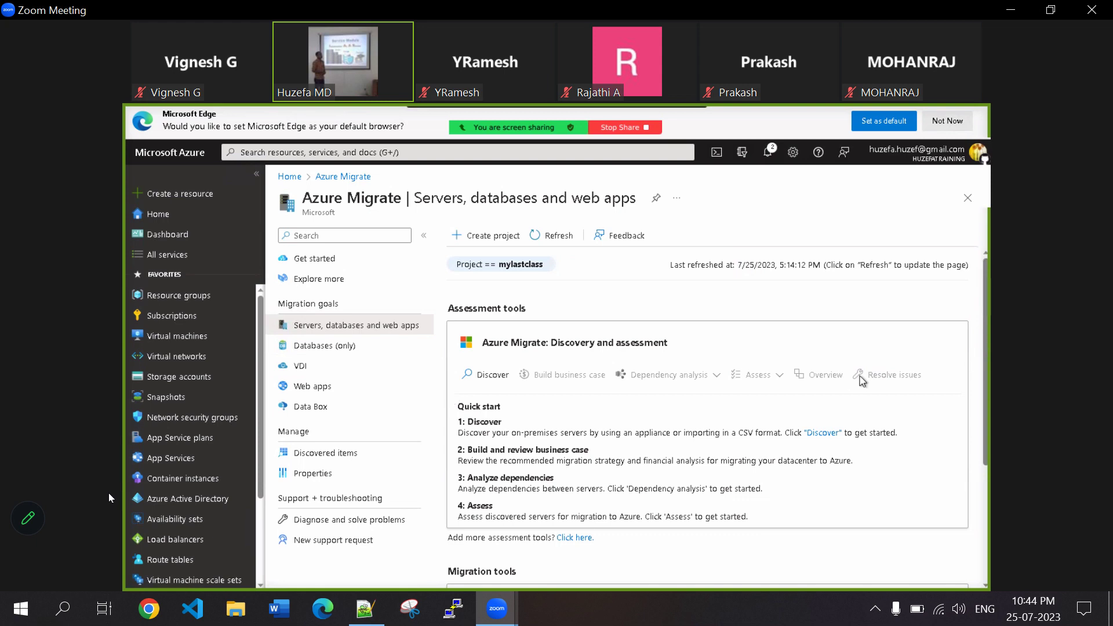
Look over the assessment and migration tools offered for the mylastclass project
scroll(982, 421, down, 1)
scroll(982, 421, down, 3)
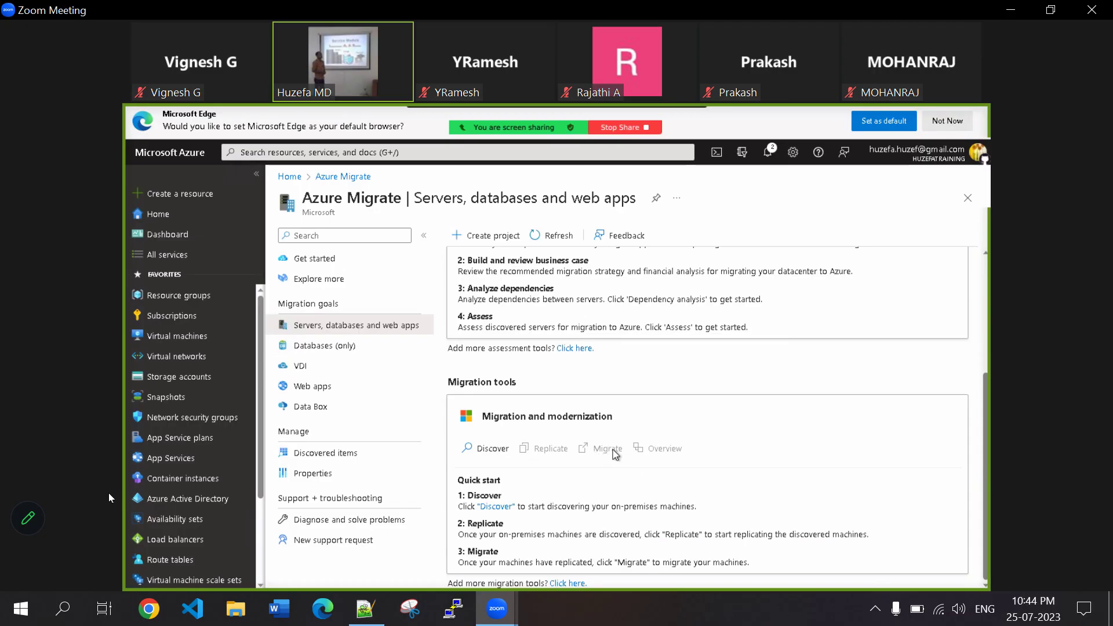
Start discovery for machines virtualized with Hyper-V and download the AzureSiteRecoveryProvider.exe installer and the registration key file
click(492, 451)
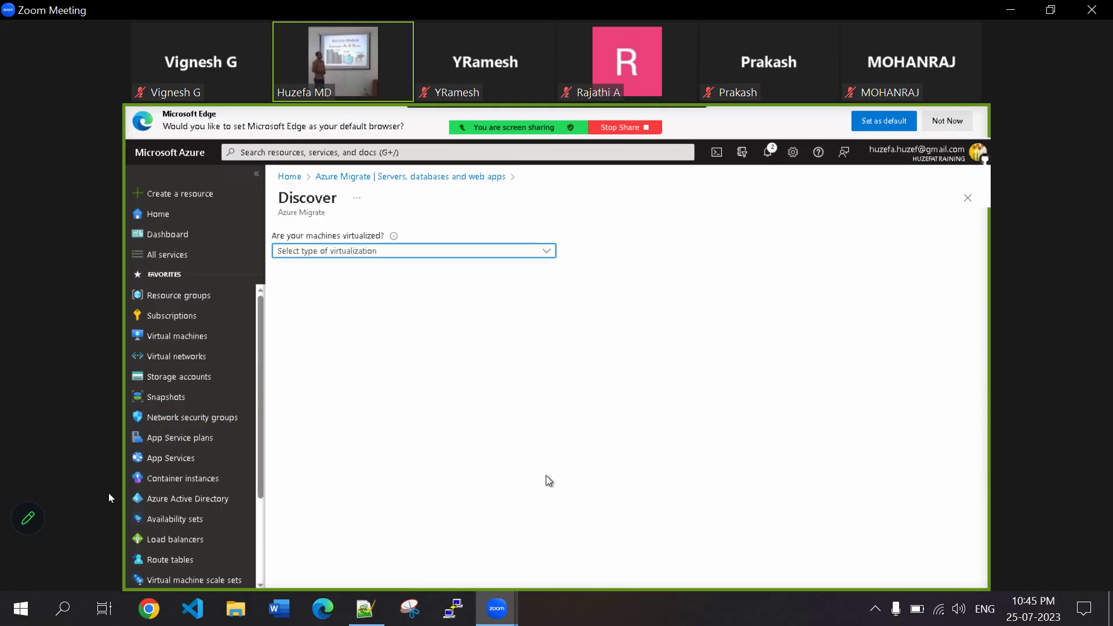
click(341, 256)
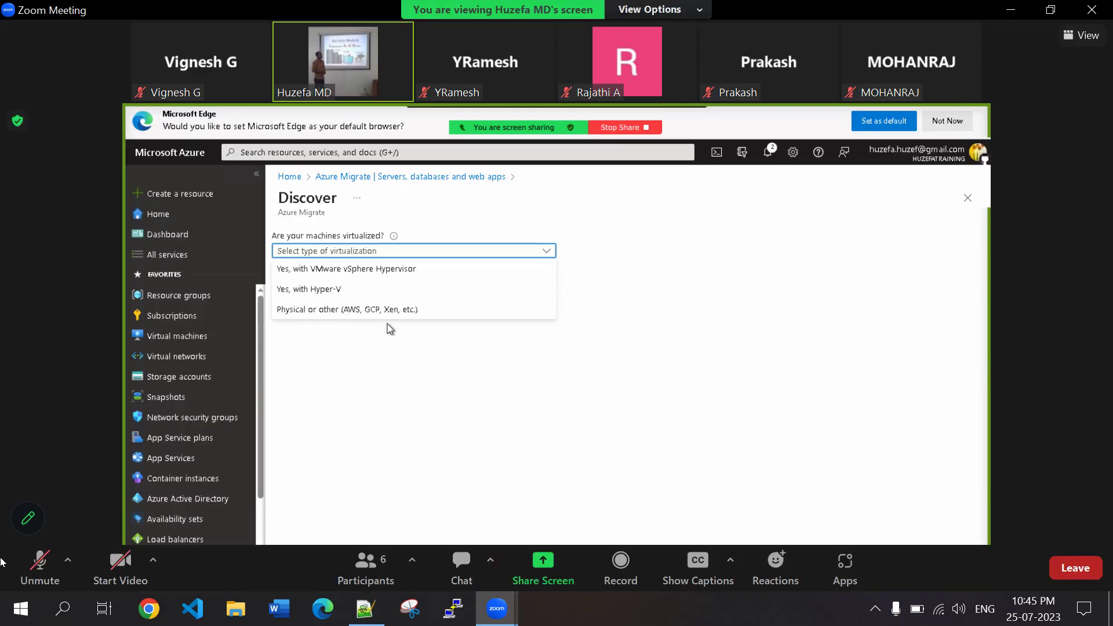
click(45, 561)
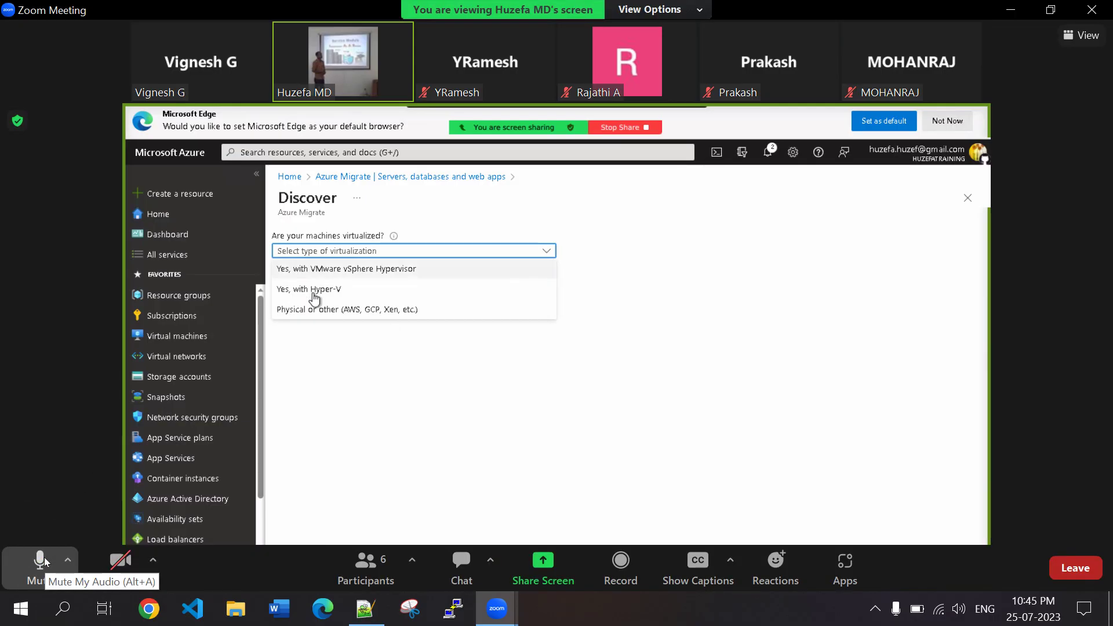
click(44, 561)
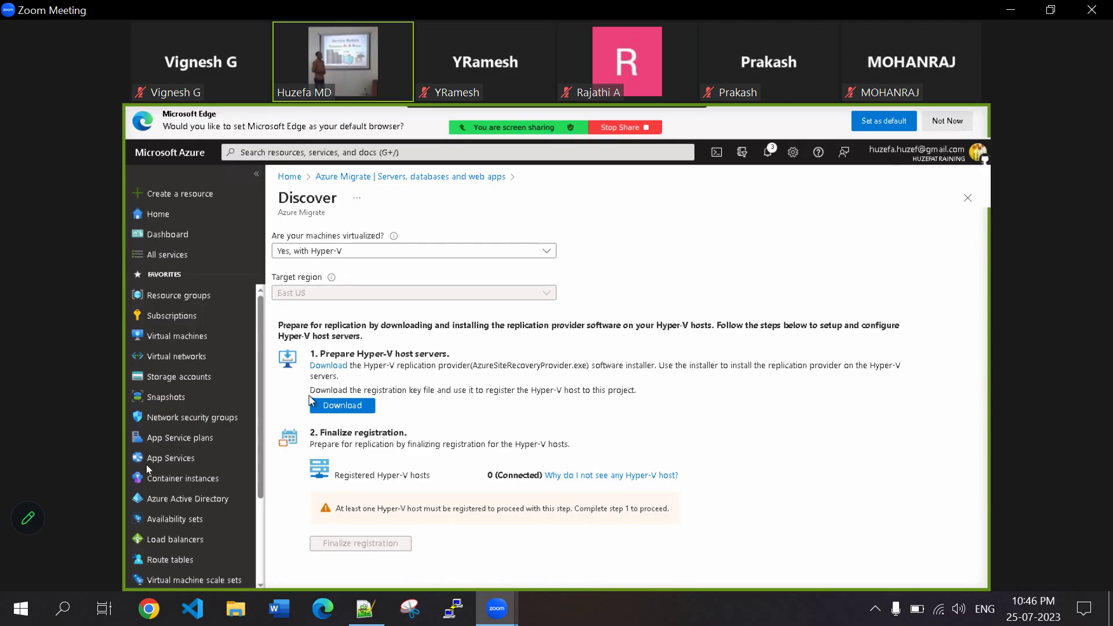
click(324, 365)
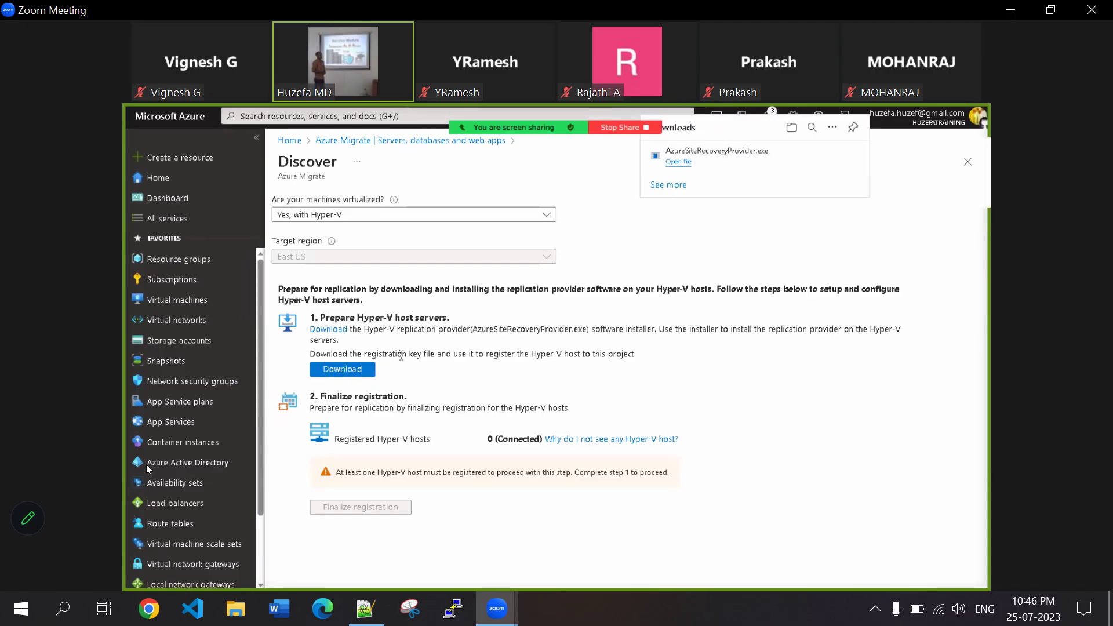
click(355, 371)
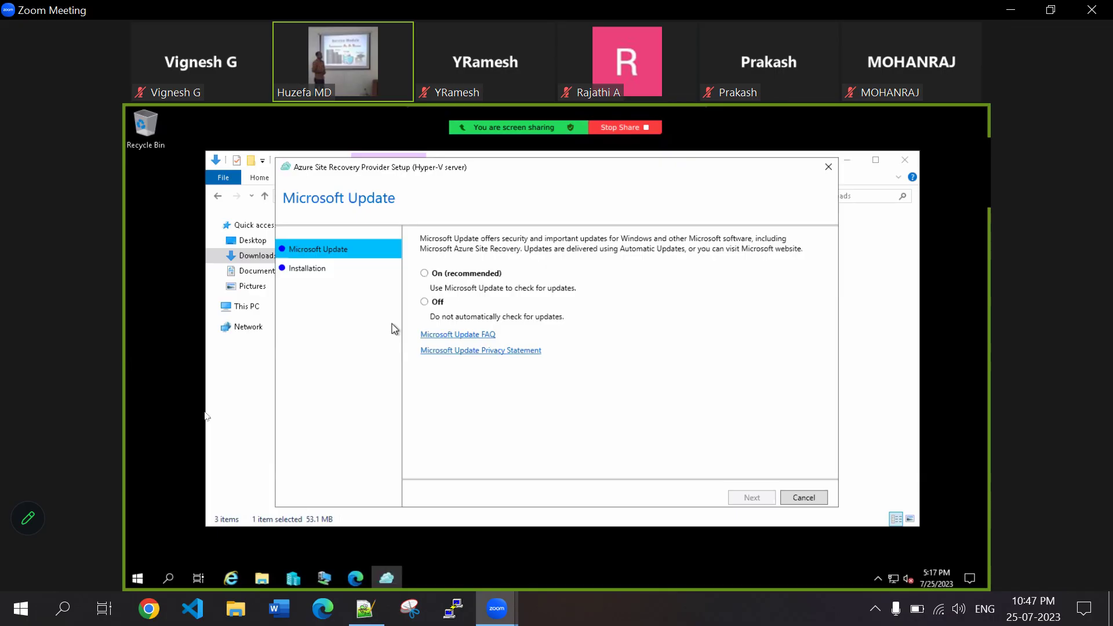
Turn on Microsoft Update in the Azure Site Recovery Provider setup and install the provider in the default location
click(441, 273)
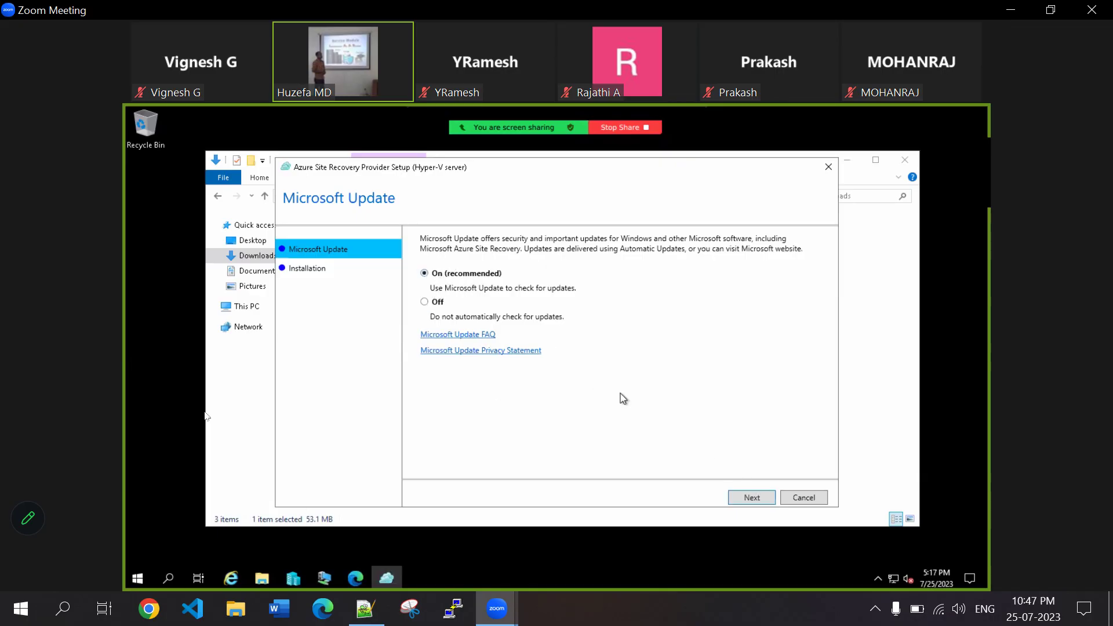
click(753, 499)
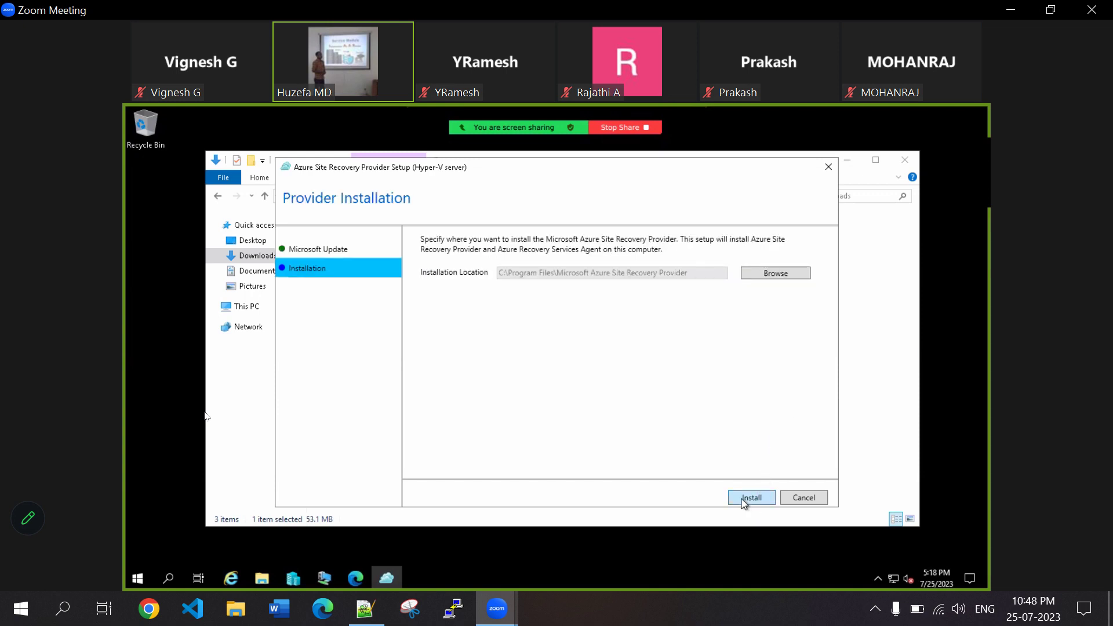
click(744, 499)
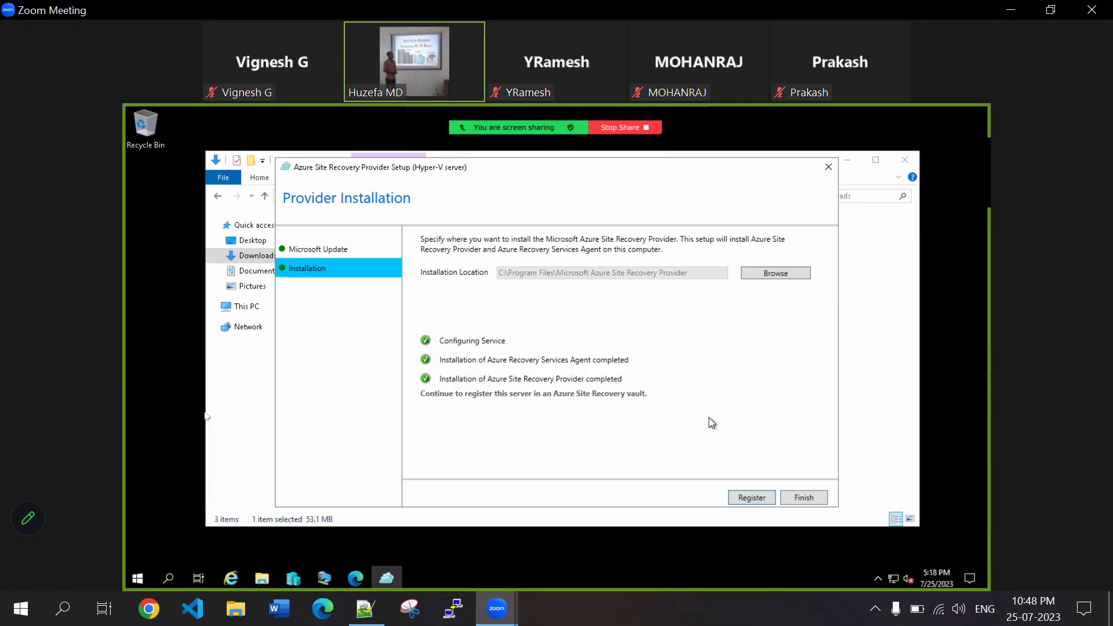
Register the Hyper-V server using the mylastclass vault credentials file from Downloads, connecting directly to Azure Site Recovery without a proxy server
click(751, 498)
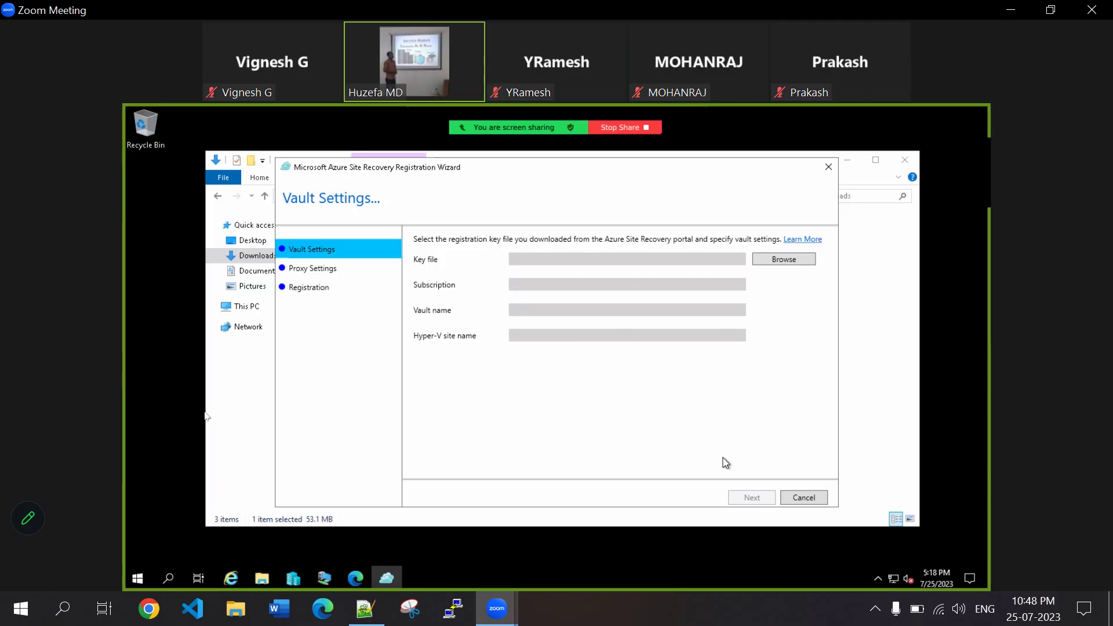
click(789, 259)
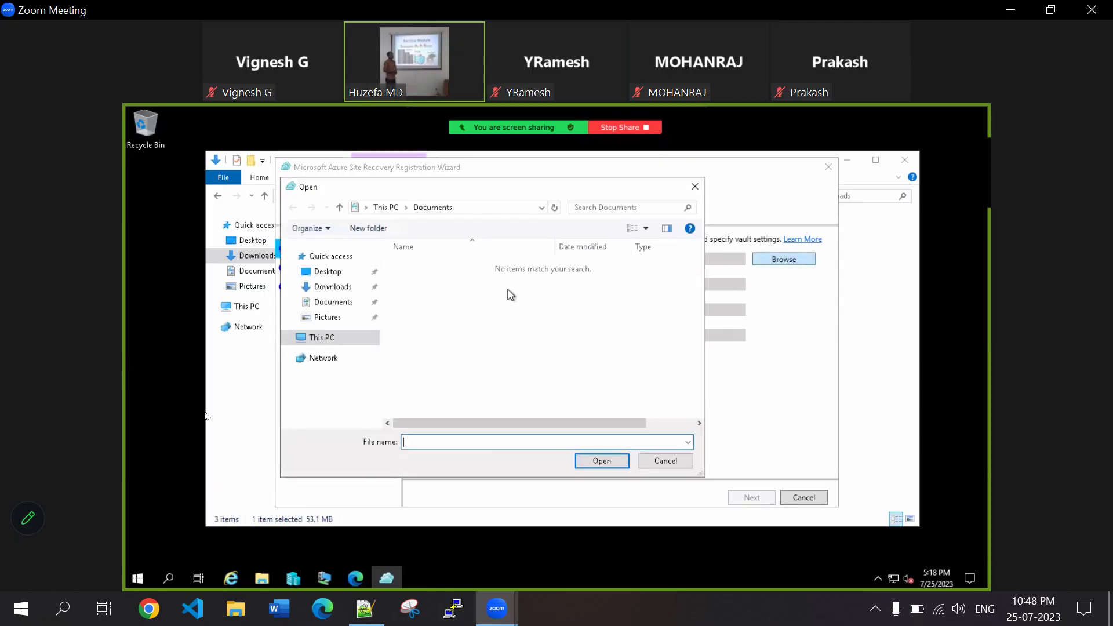
click(333, 286)
click(433, 293)
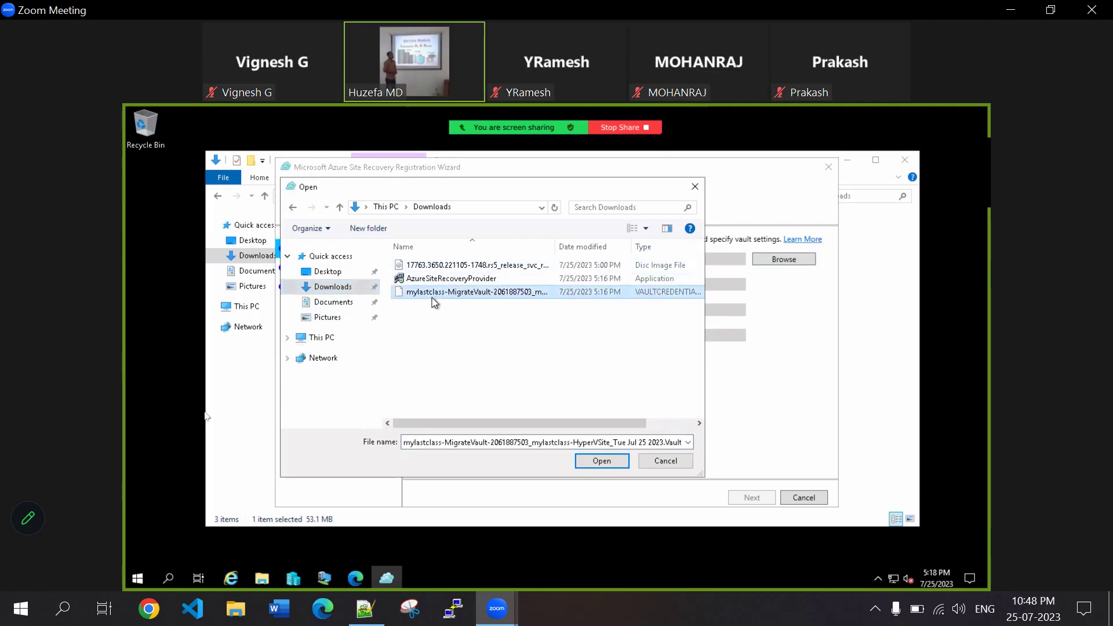
click(604, 461)
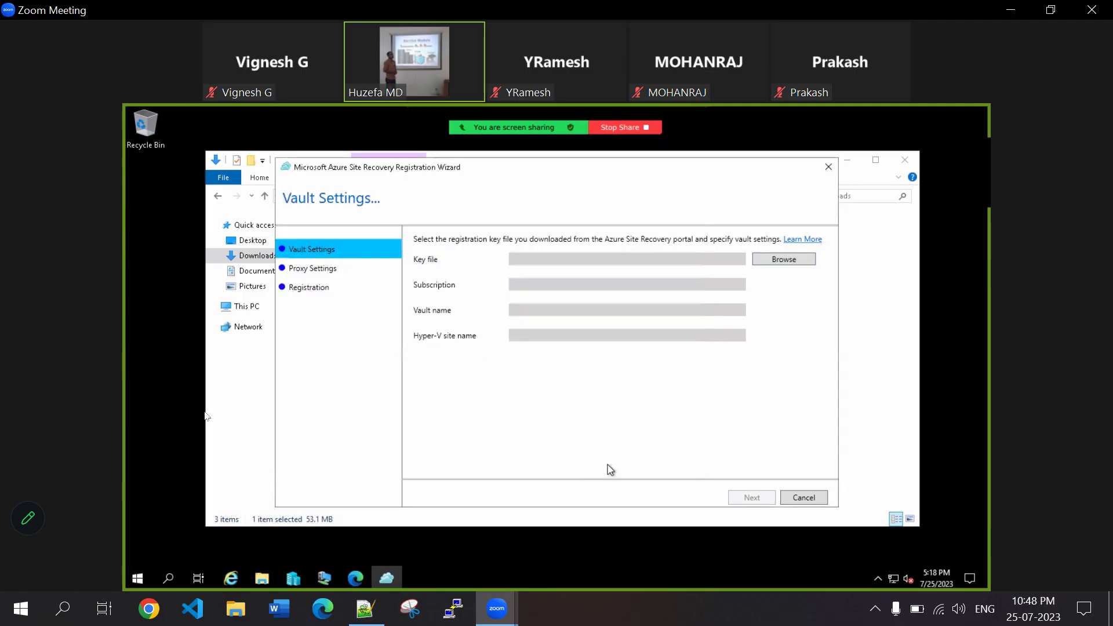
click(754, 499)
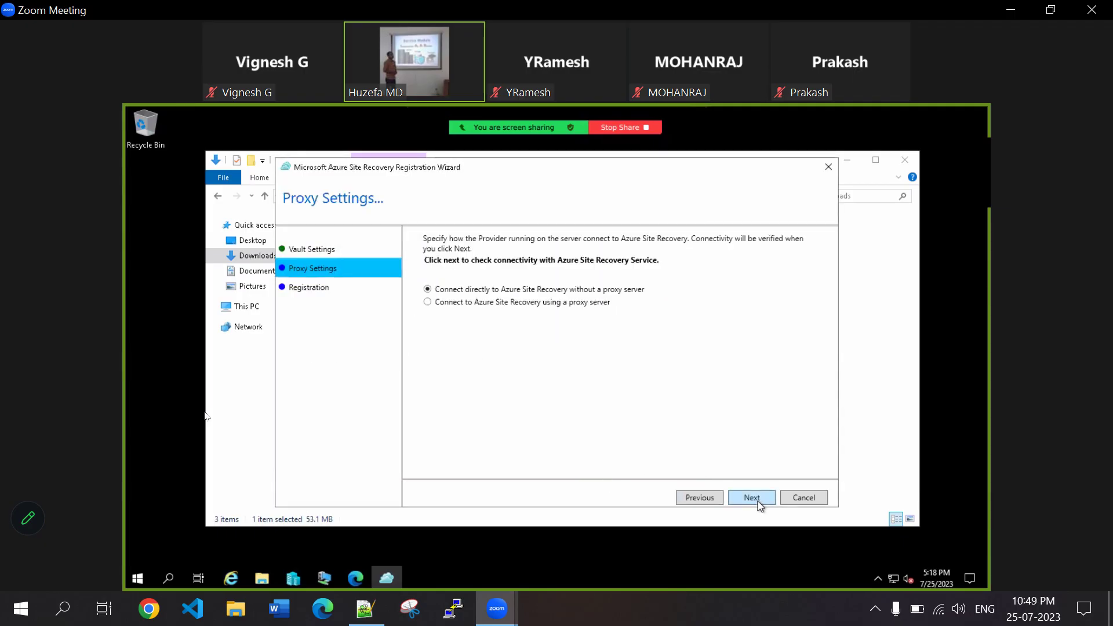
click(756, 499)
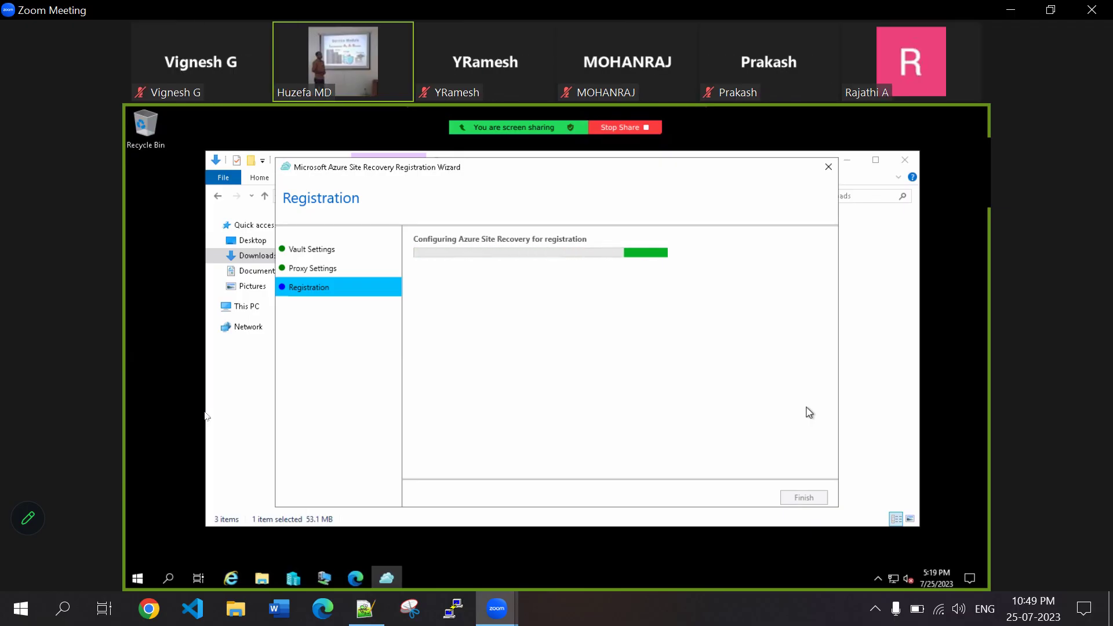
mouse_move(513, 127)
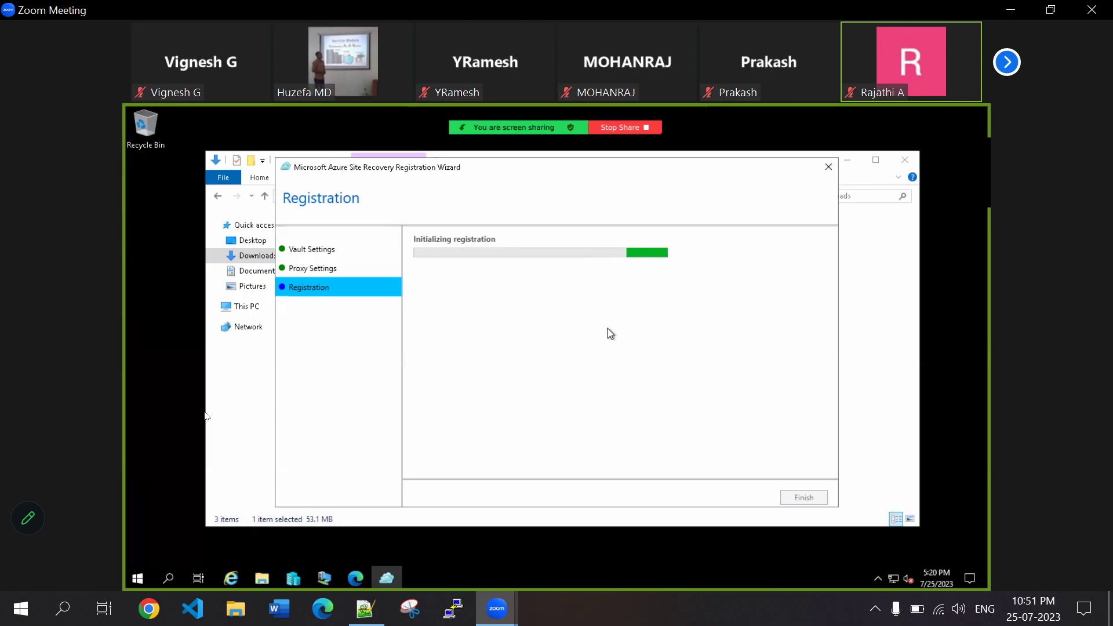
mouse_move(556, 142)
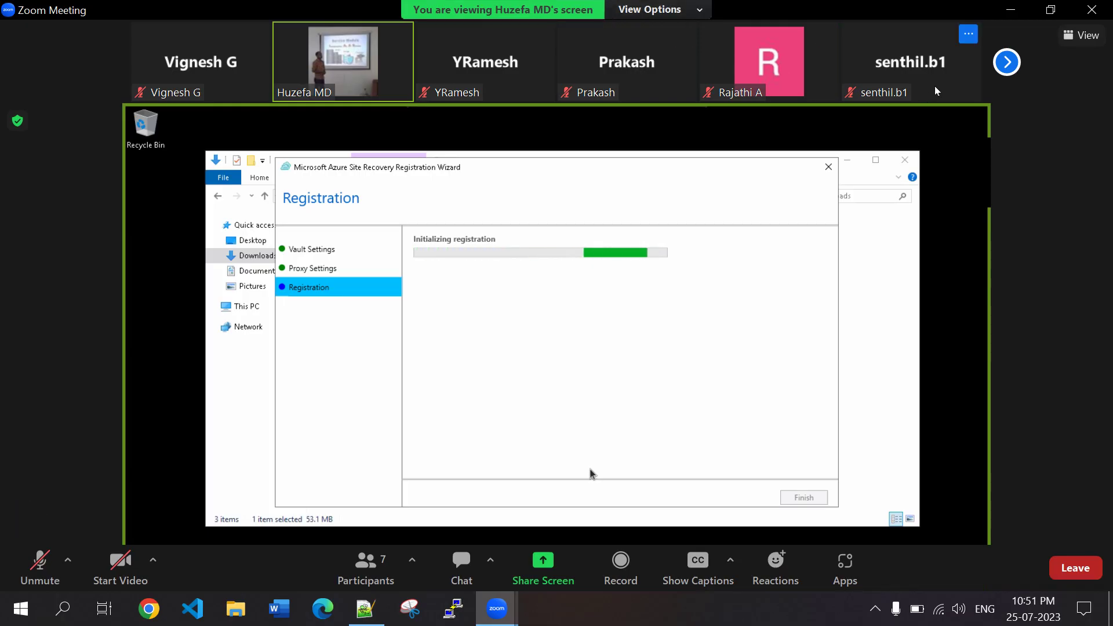
click(1004, 65)
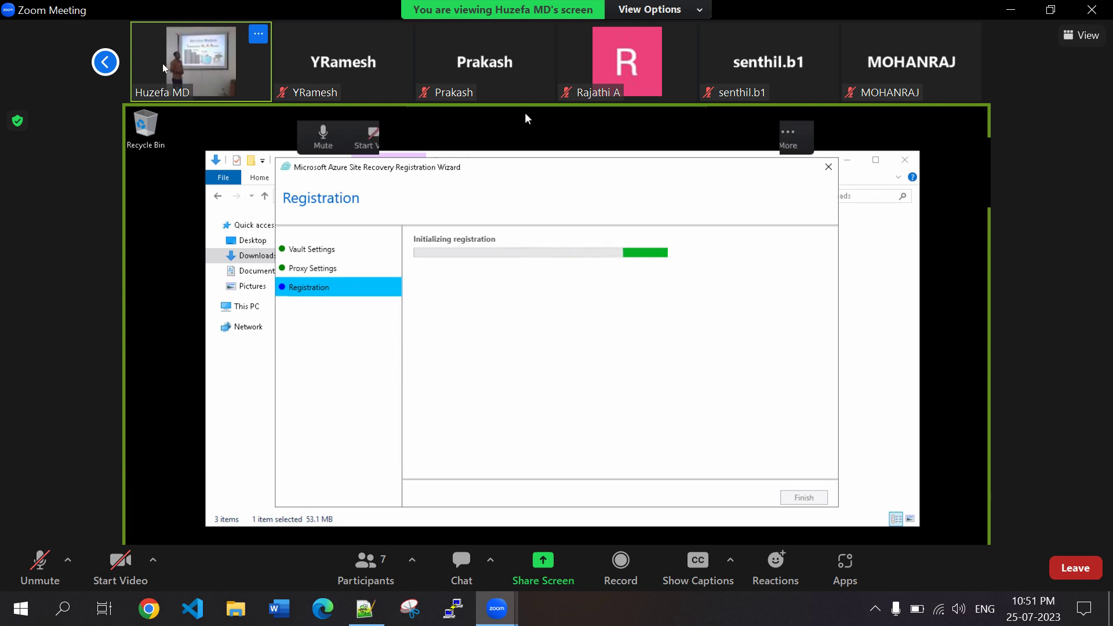
click(105, 63)
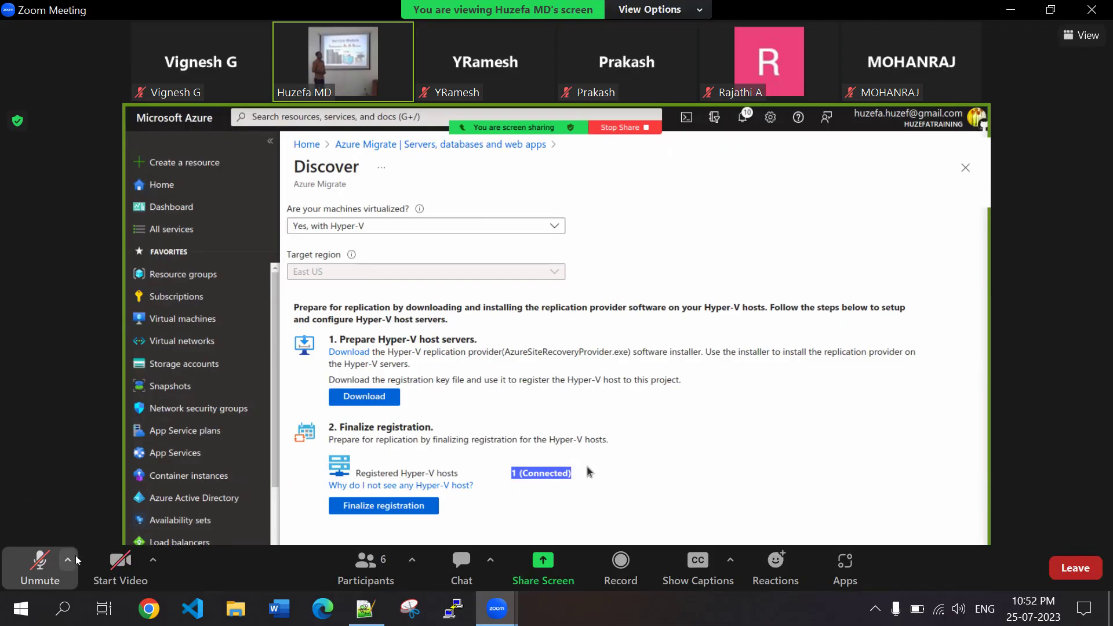
click(31, 579)
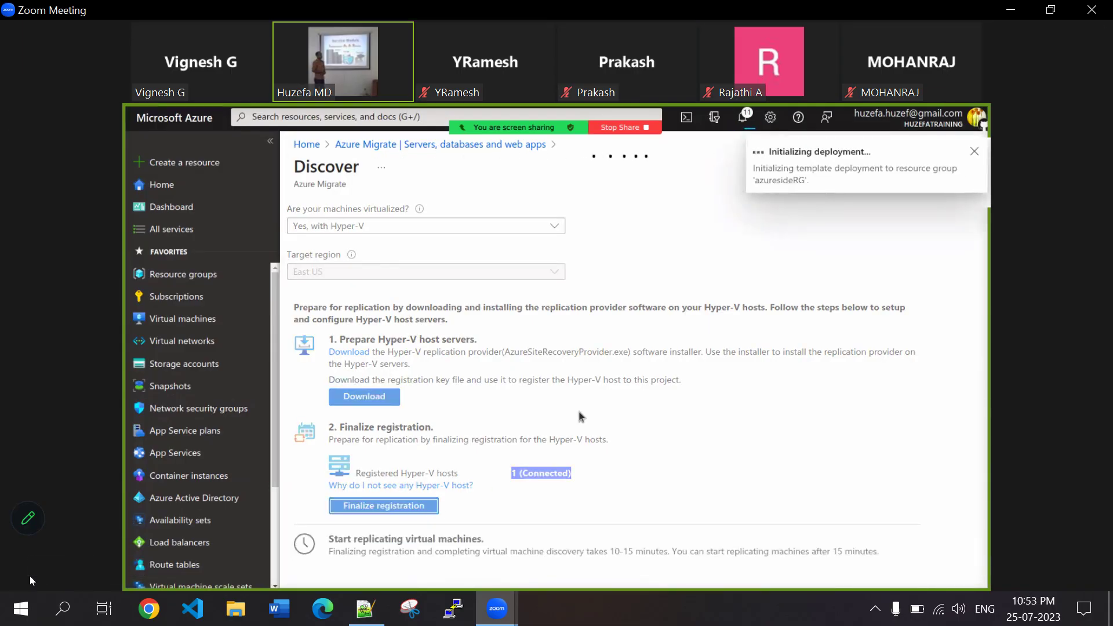
mouse_move(54, 572)
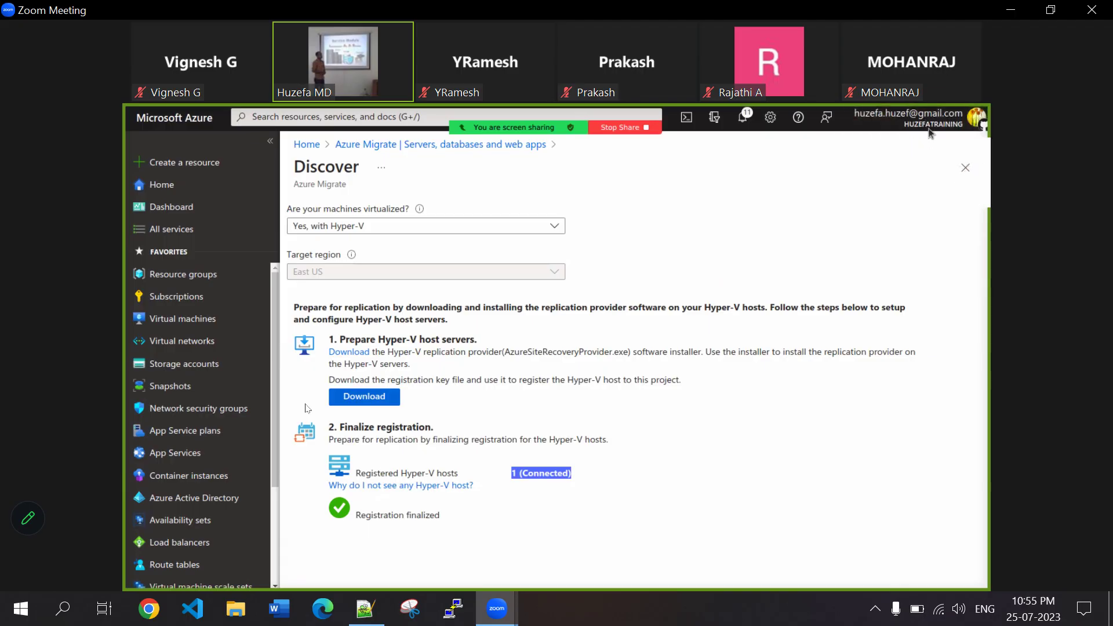
Close the Discover page and refresh the Servers, databases and web apps overview to update the migration tools
click(964, 169)
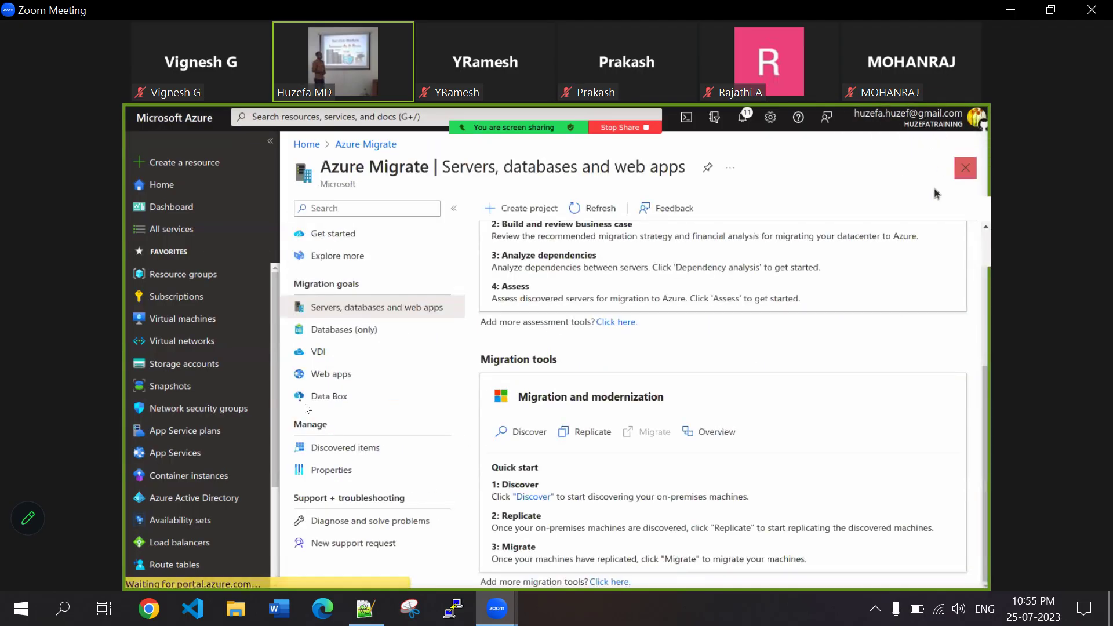
click(594, 206)
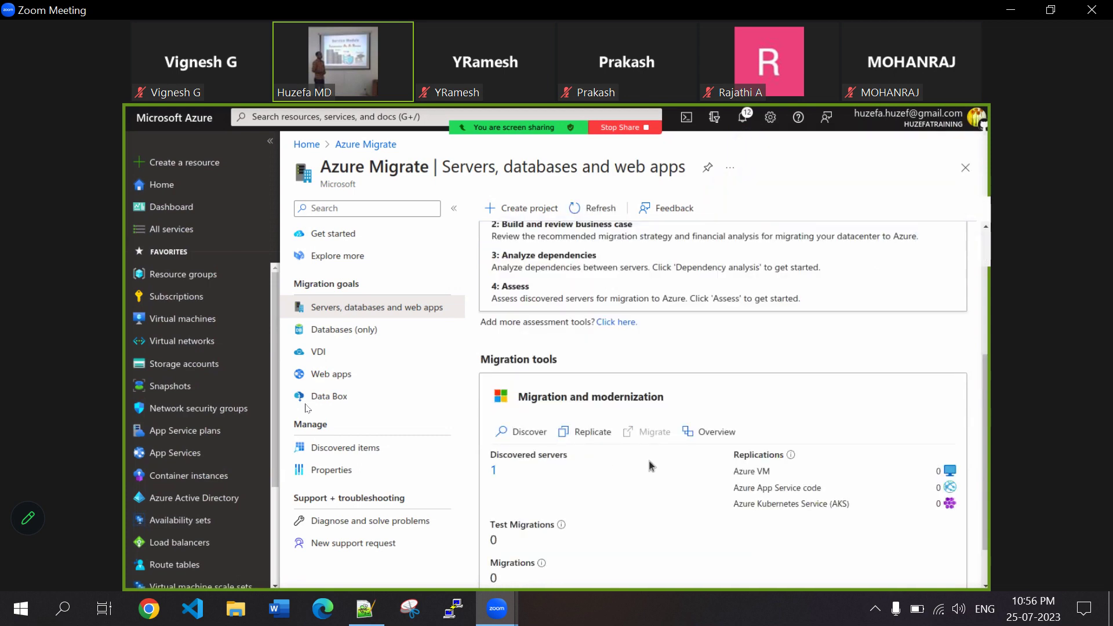
scroll(988, 403, down, 1)
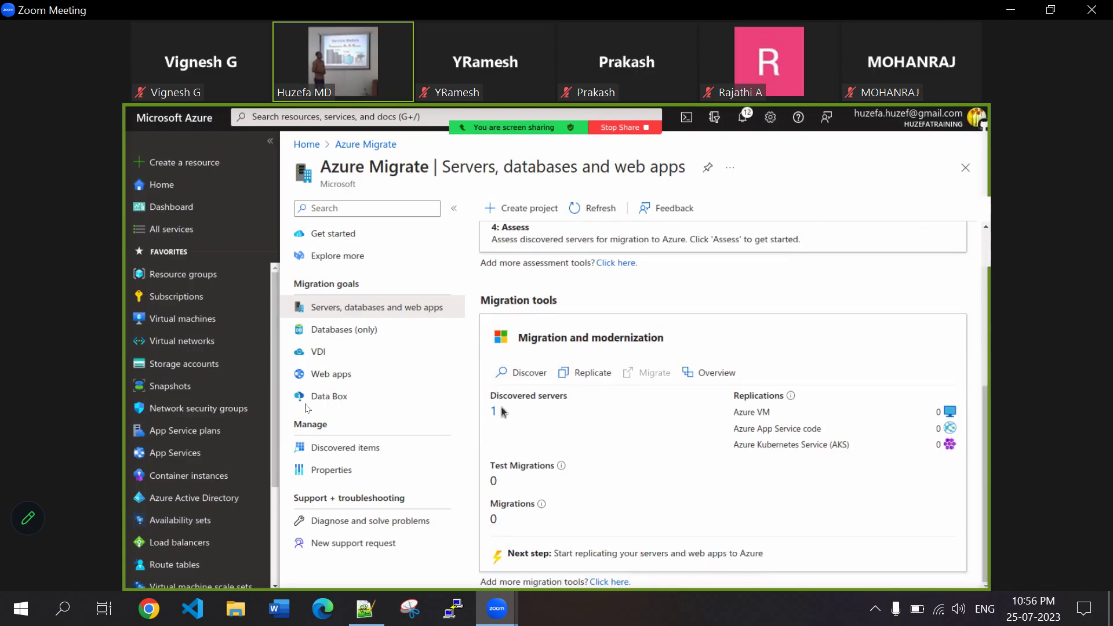
Start a replication with the intent of migrating servers or virtual machines (VM) to Azure VM
click(590, 375)
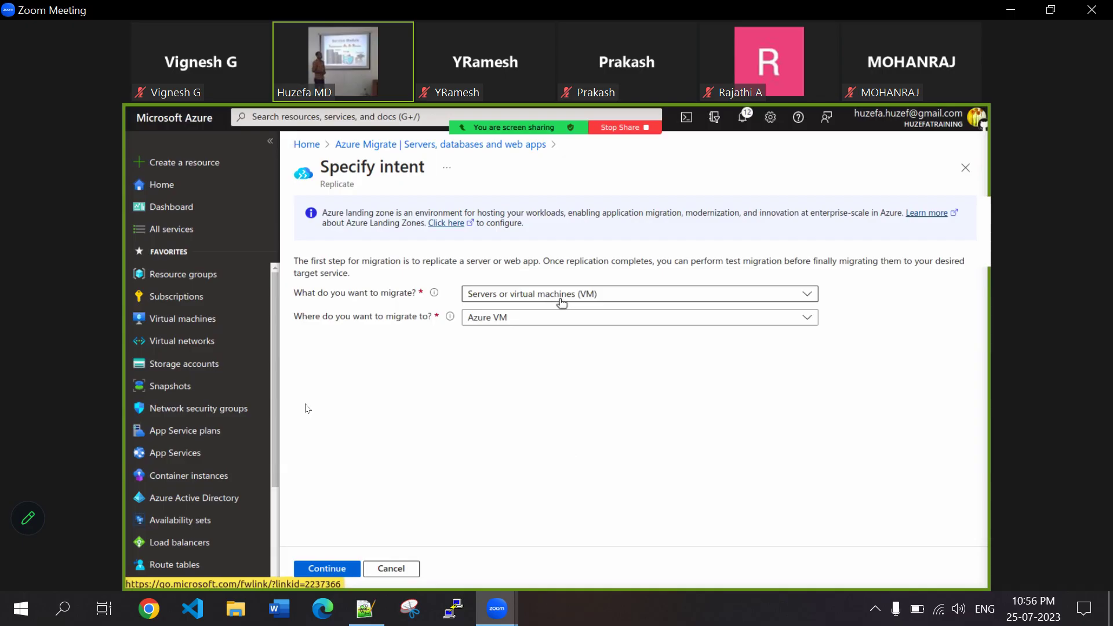
click(493, 323)
click(497, 343)
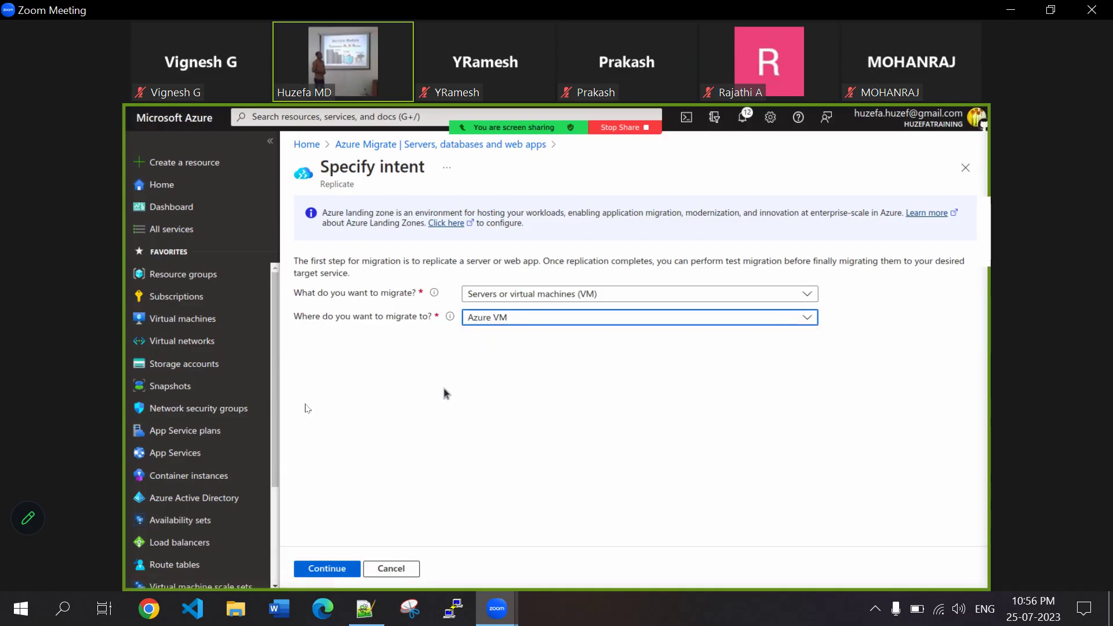
click(348, 569)
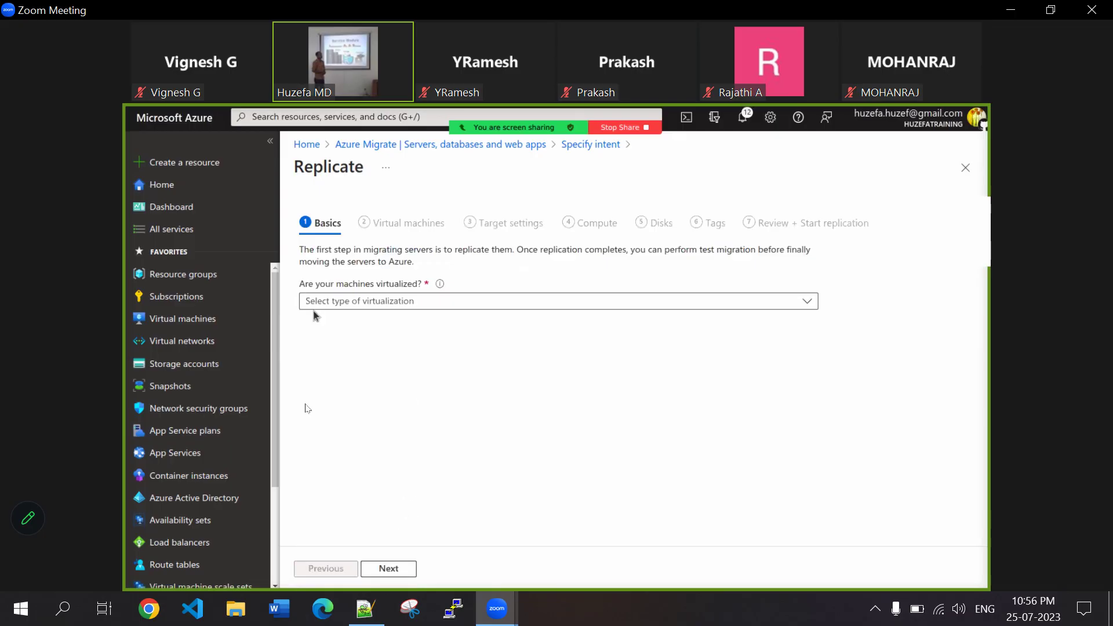
Set the replication's virtualization type to Hyper-V and choose to specify the migration settings manually
click(368, 306)
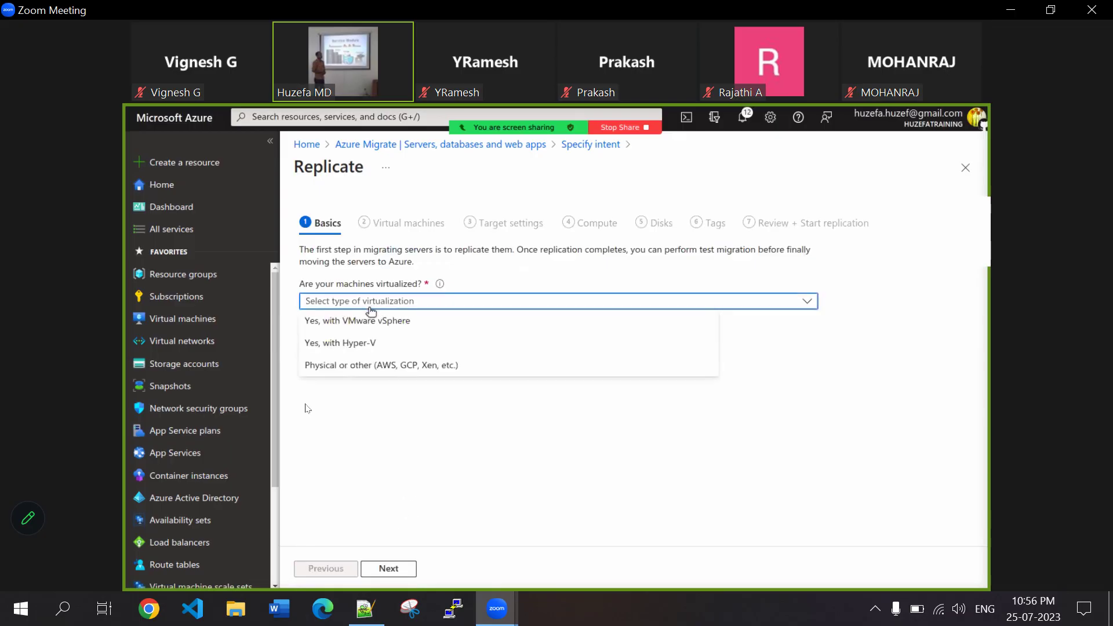
click(359, 346)
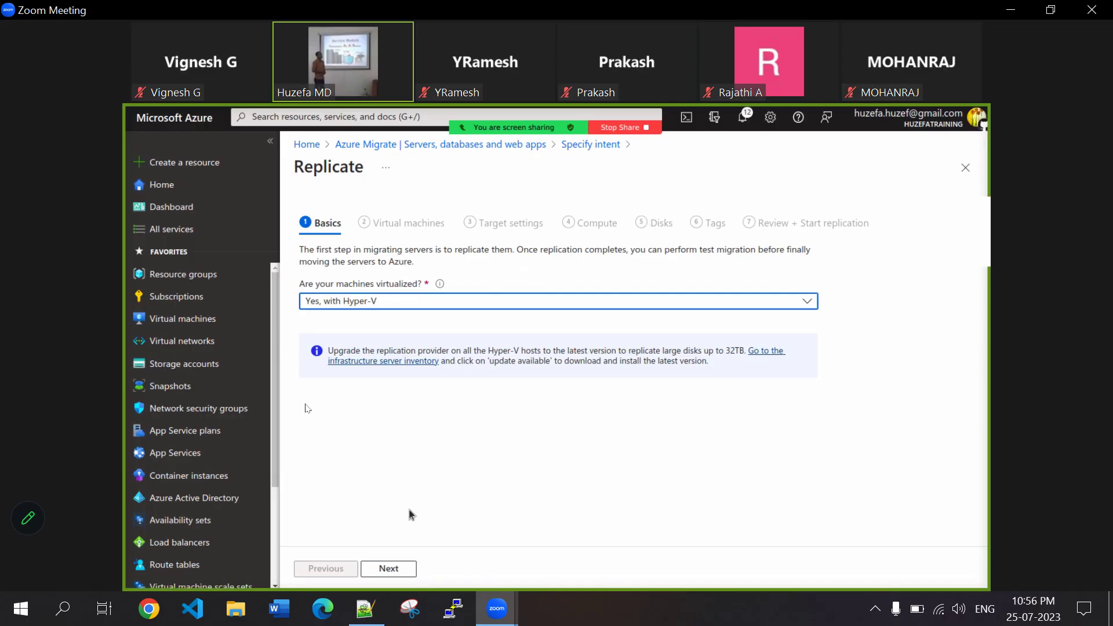
click(387, 568)
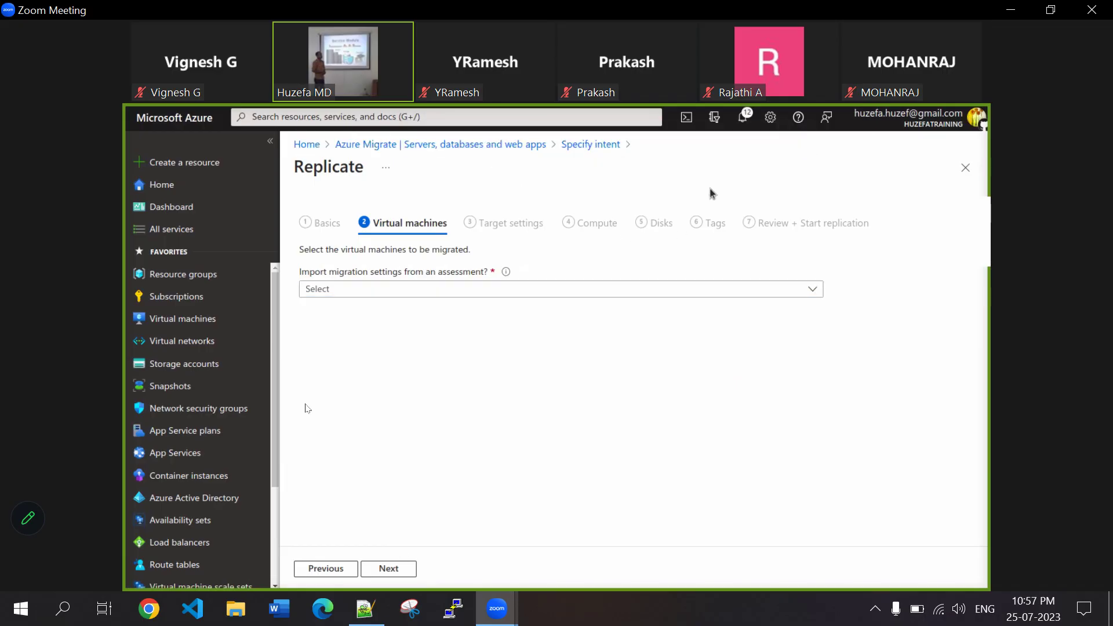
click(359, 289)
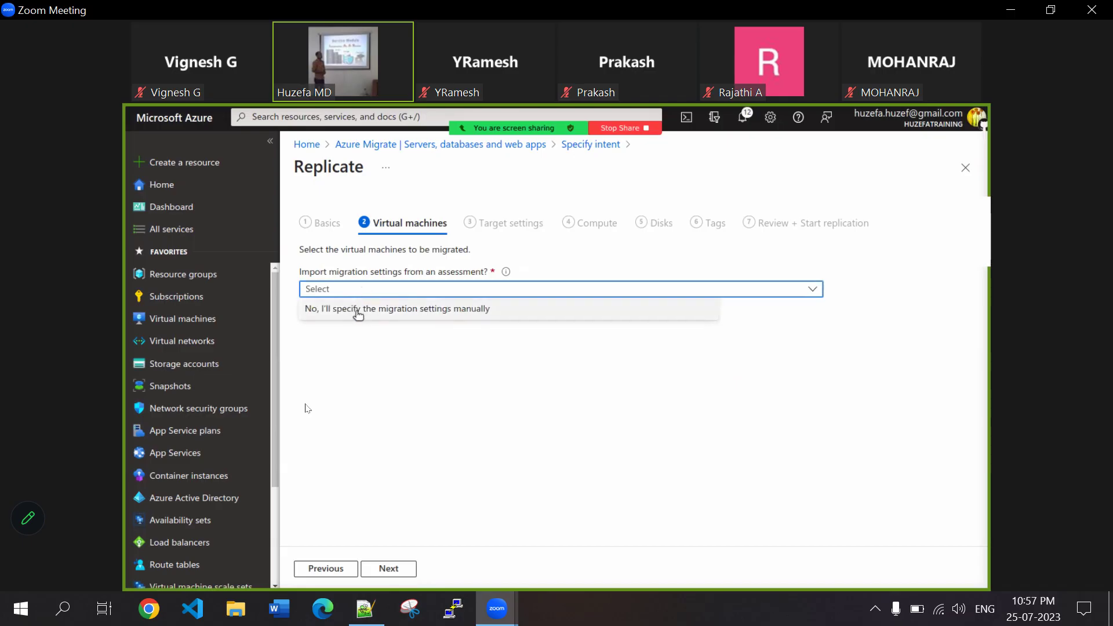
click(358, 308)
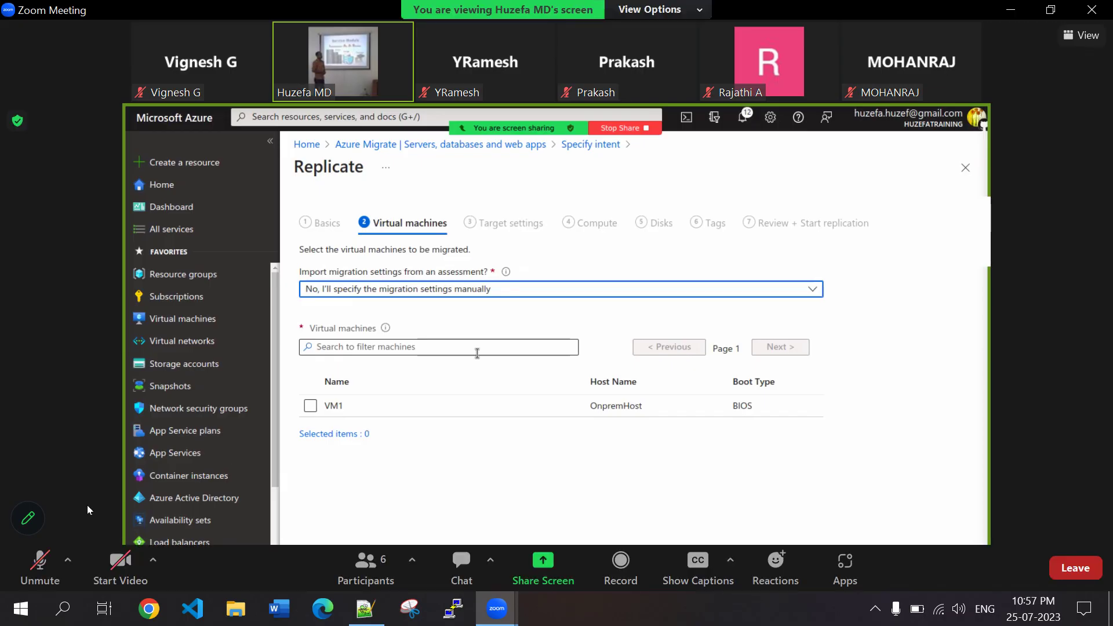
click(24, 577)
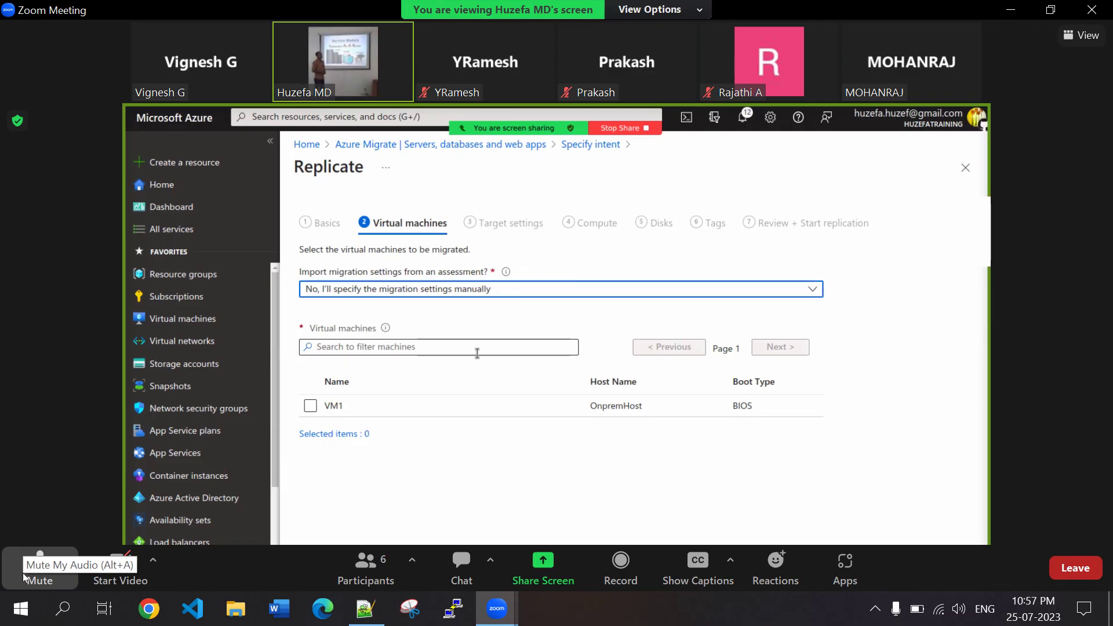
click(24, 577)
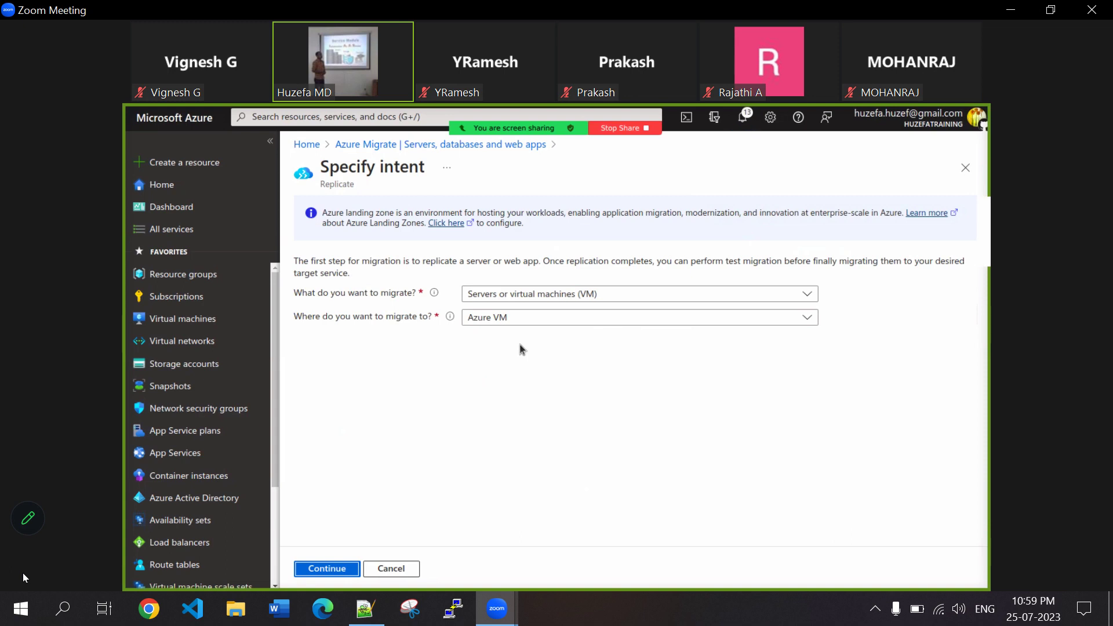
mouse_move(68, 524)
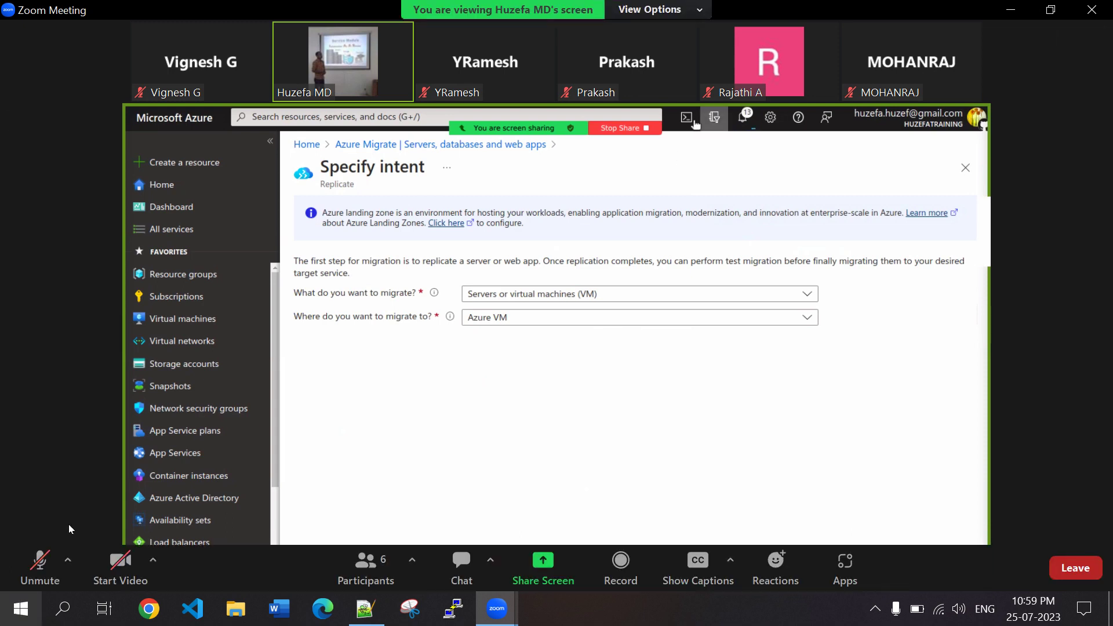
click(44, 578)
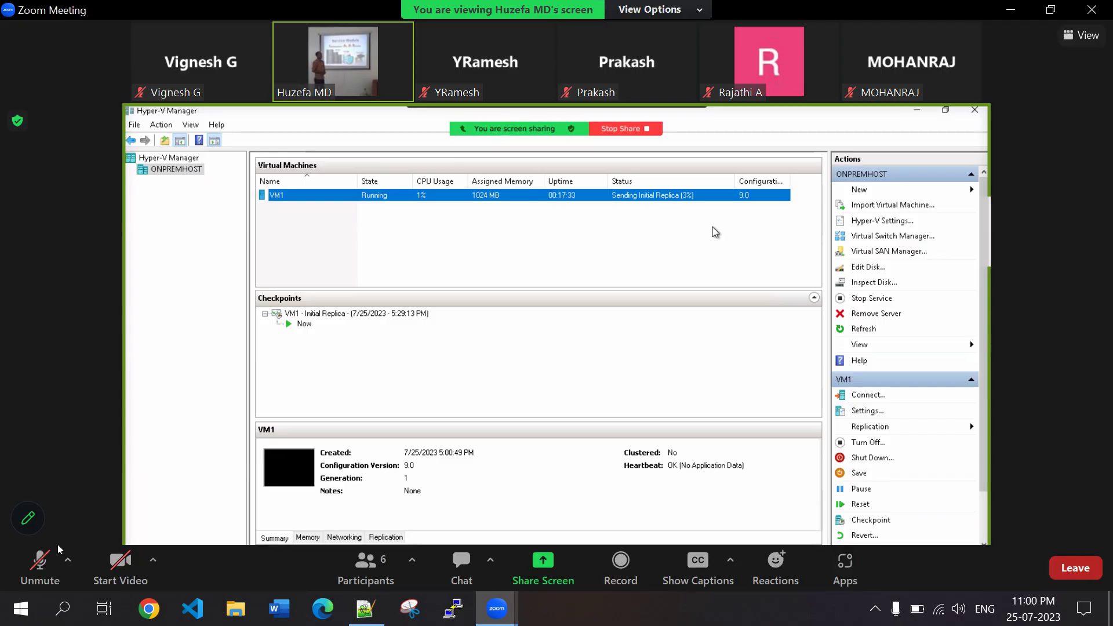
click(38, 571)
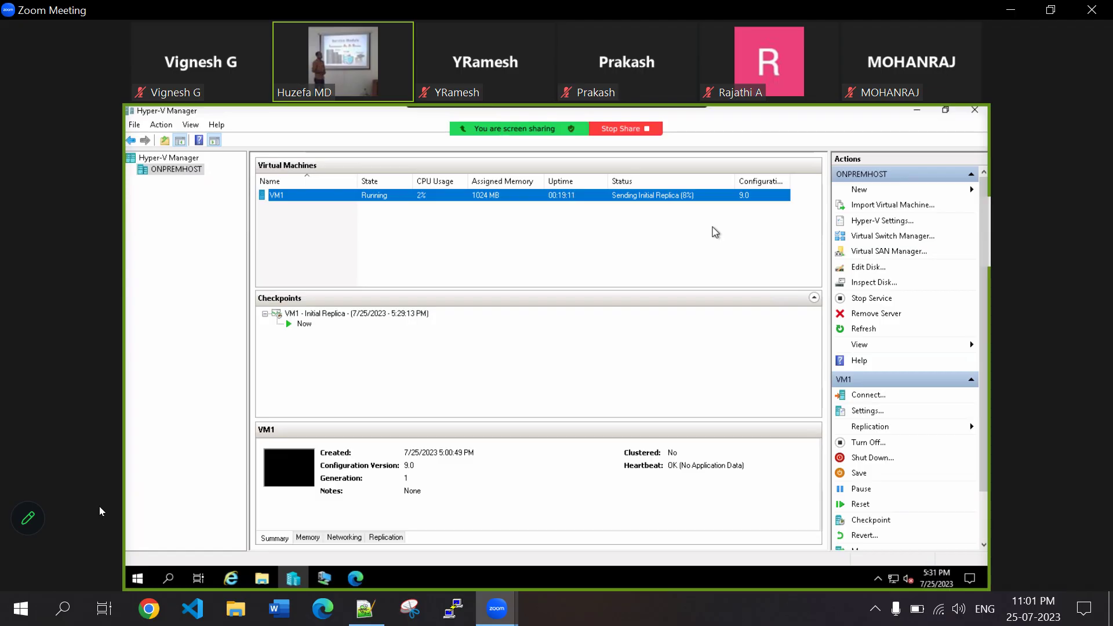
Review the latest Azure portal notifications about the server replication and the refreshed migration tools
mouse_move(161, 479)
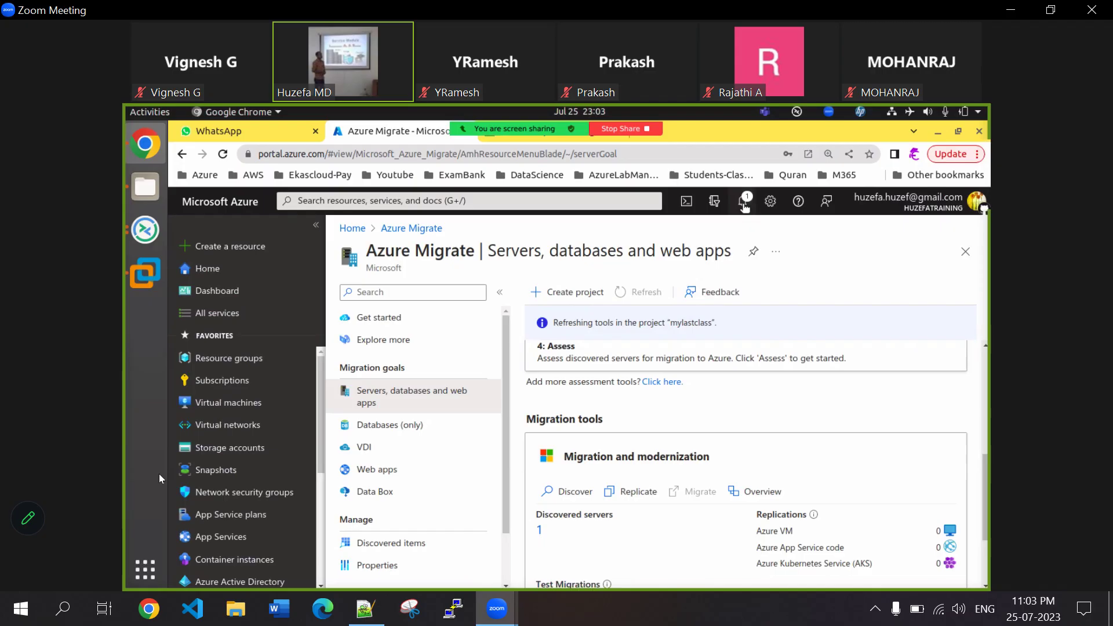
click(763, 195)
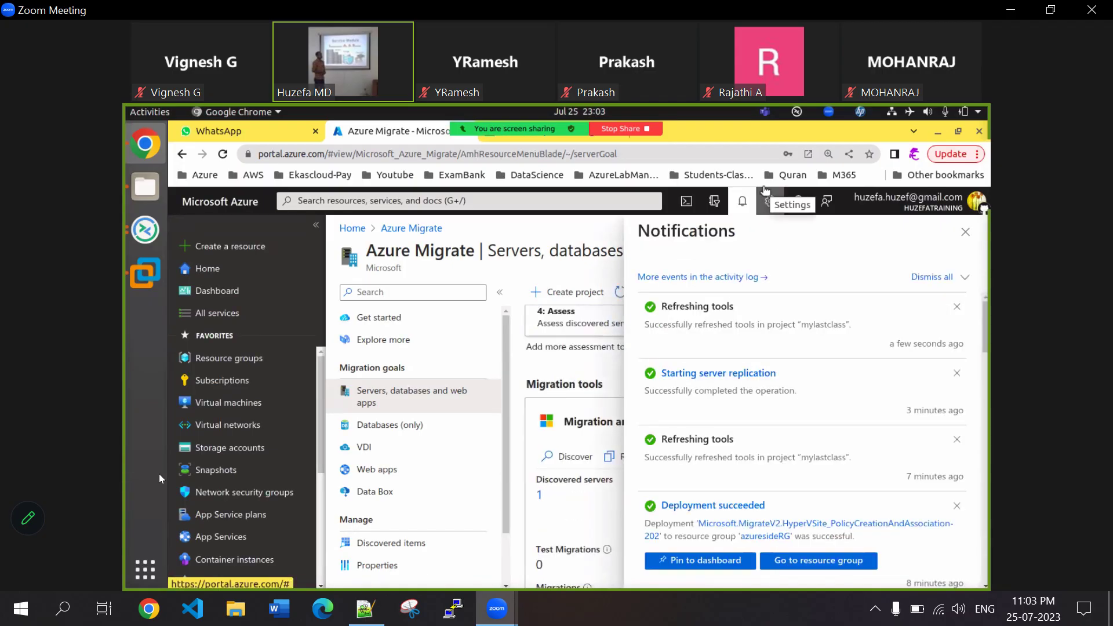
click(965, 232)
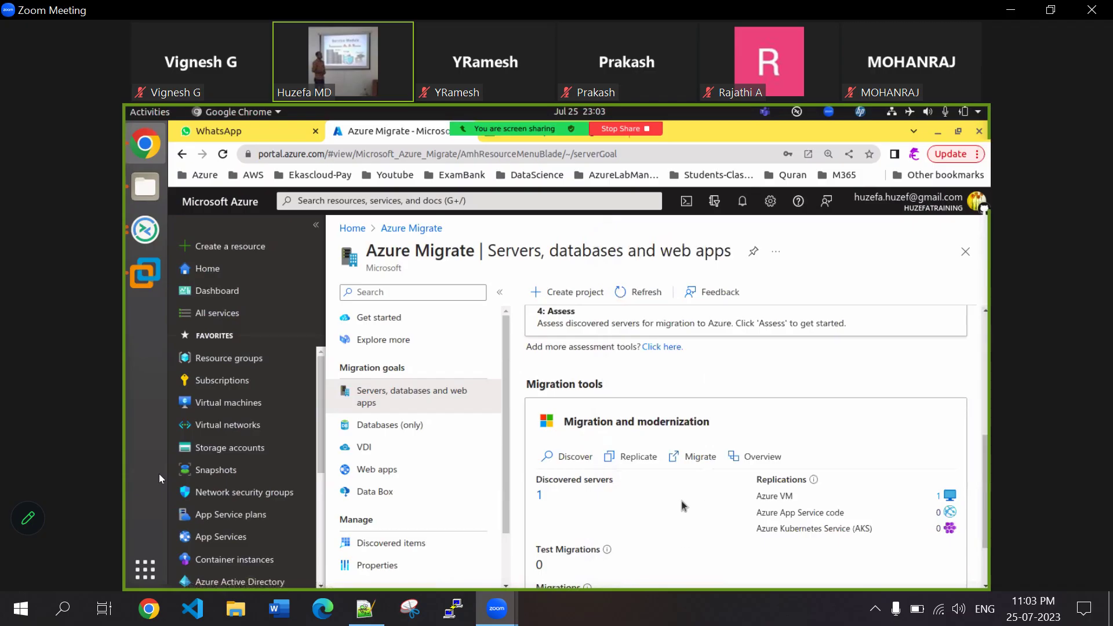
Try to start a migration to Azure VM from the Migration and modernization tool, and close the migration pages
click(699, 460)
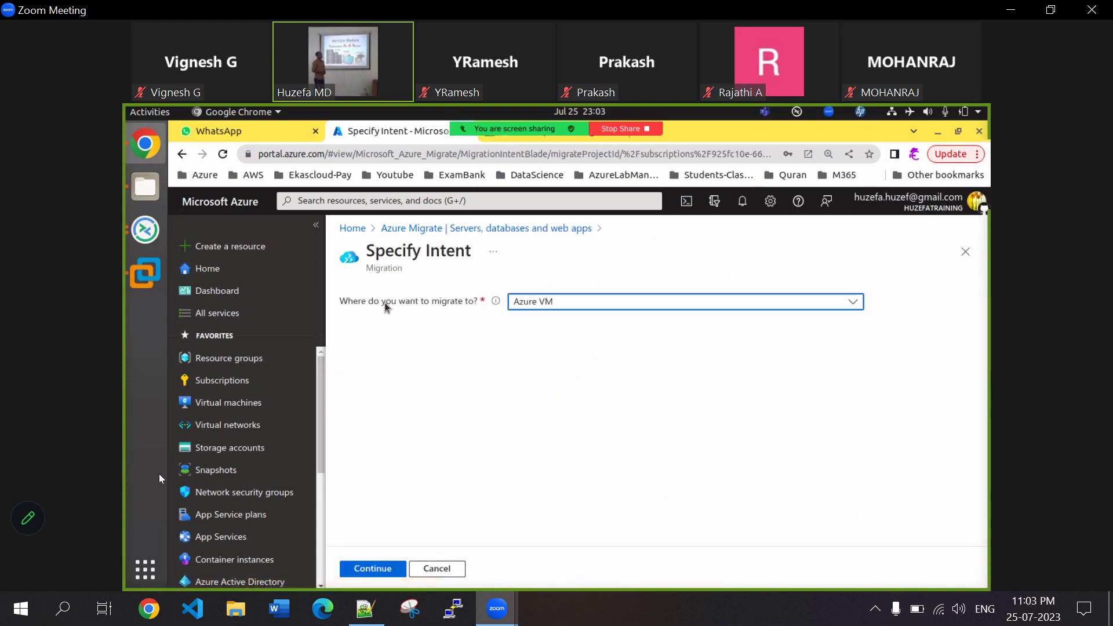
click(526, 304)
click(533, 322)
click(374, 568)
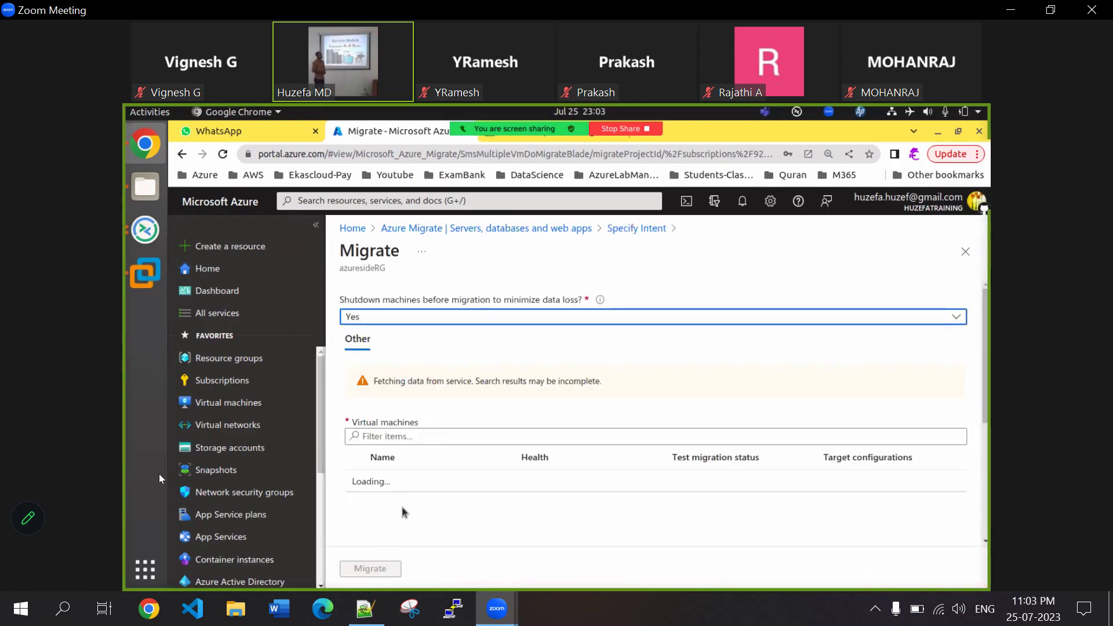
drag(358, 428, 411, 428)
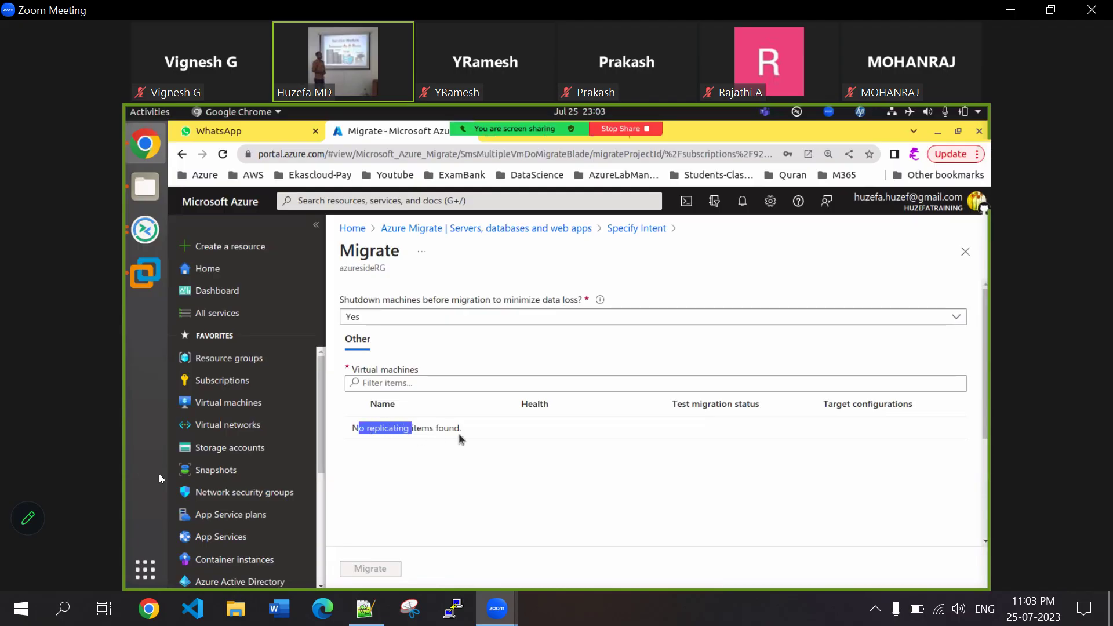
click(965, 252)
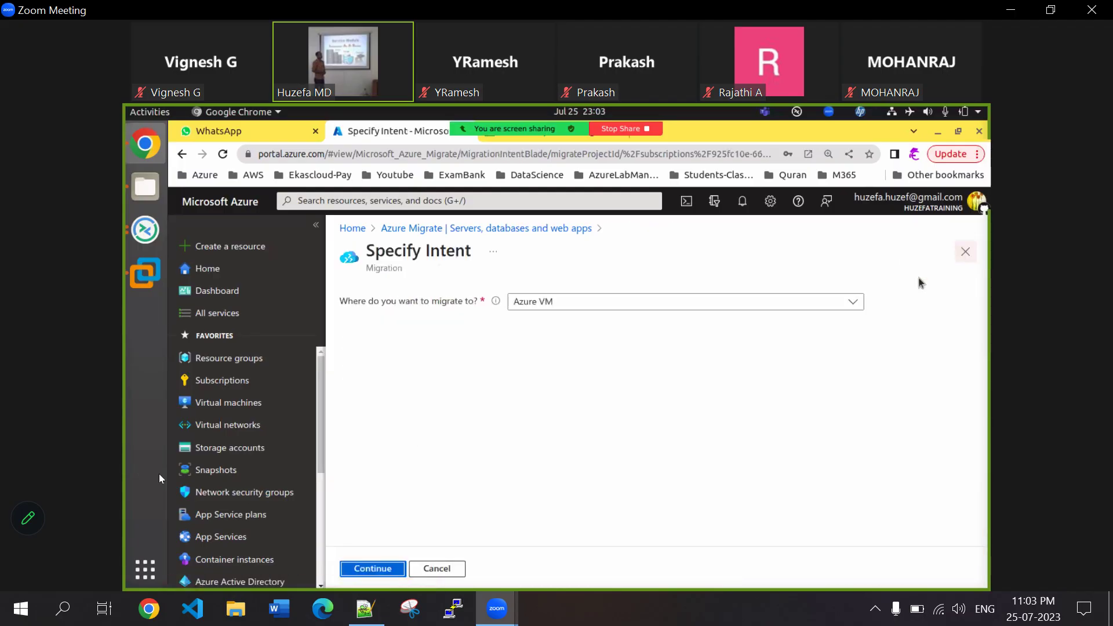
click(965, 251)
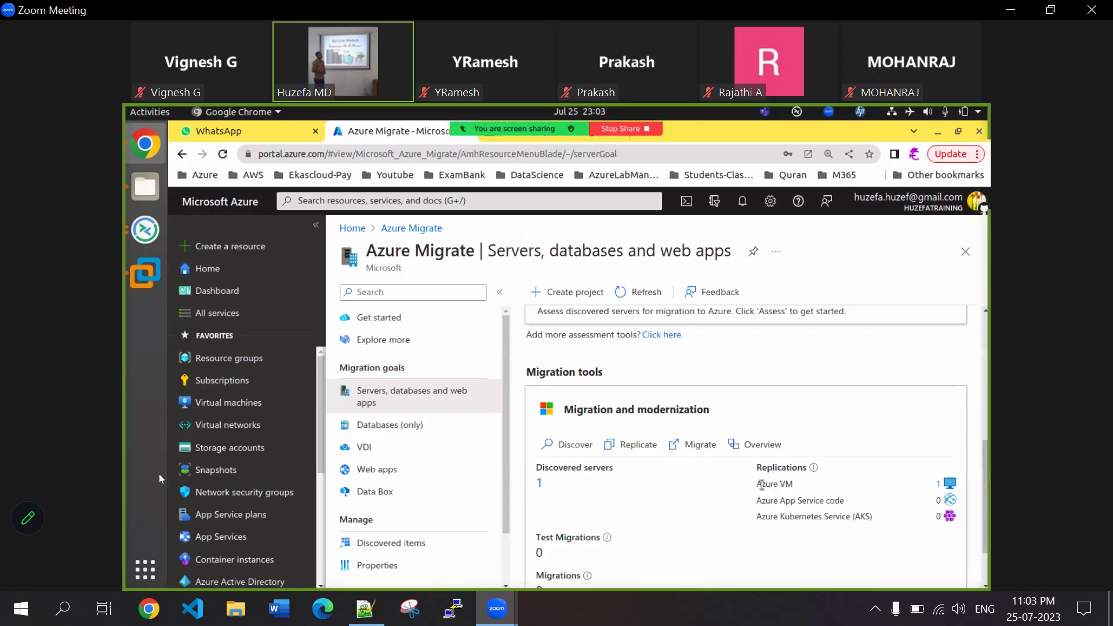
Check VM1's replication status among the Azure VM replications, including its migration status and target configuration details
click(937, 484)
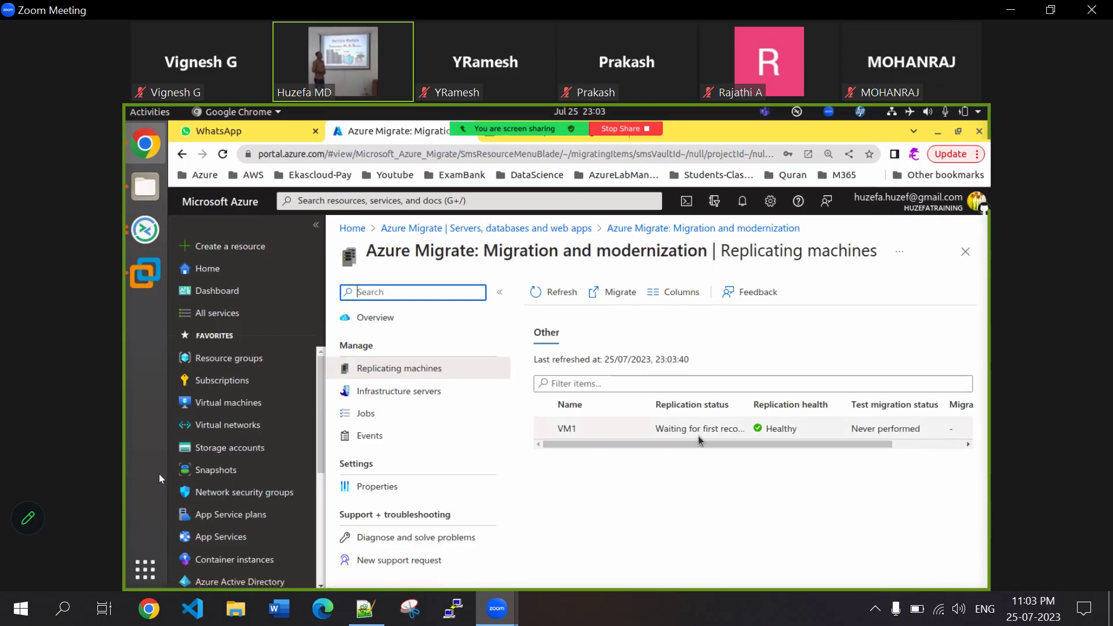
drag(670, 429, 793, 404)
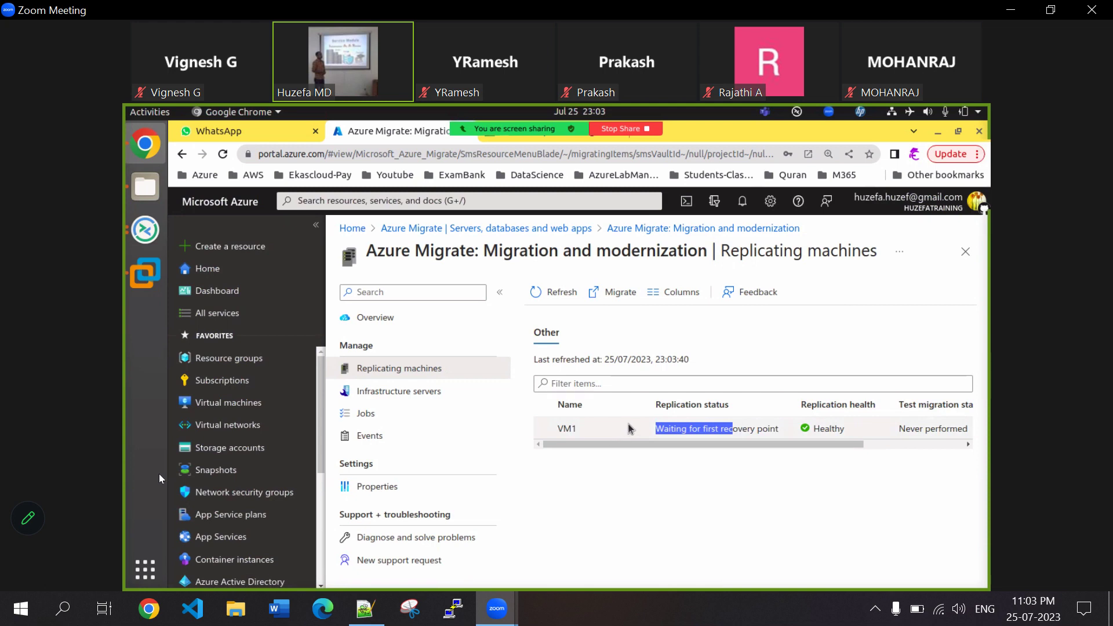
click(768, 428)
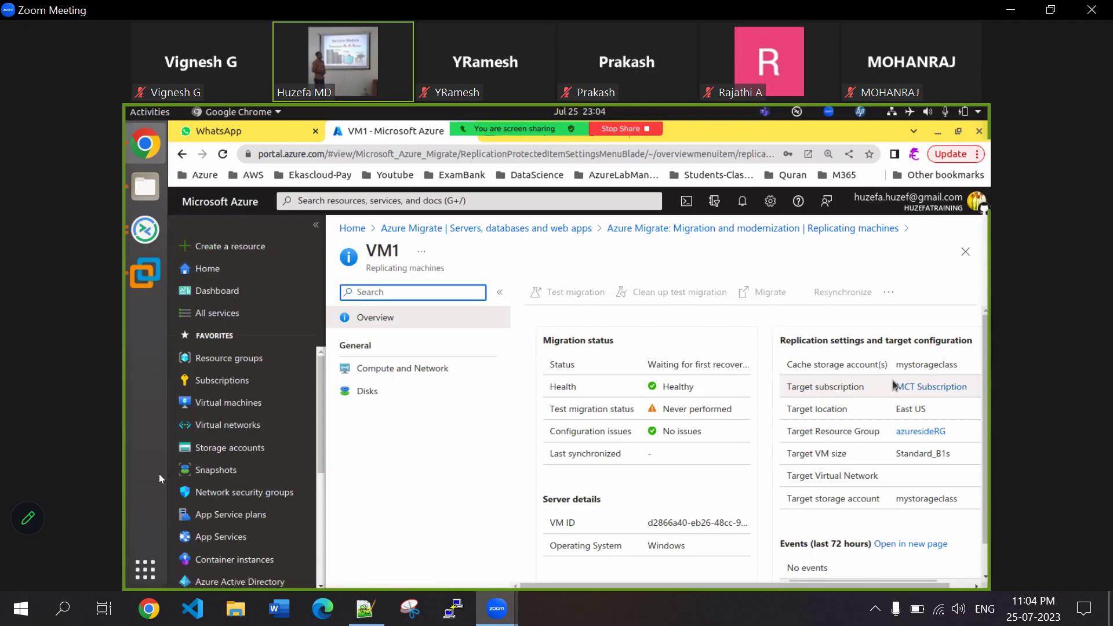
click(964, 251)
drag(655, 428, 779, 429)
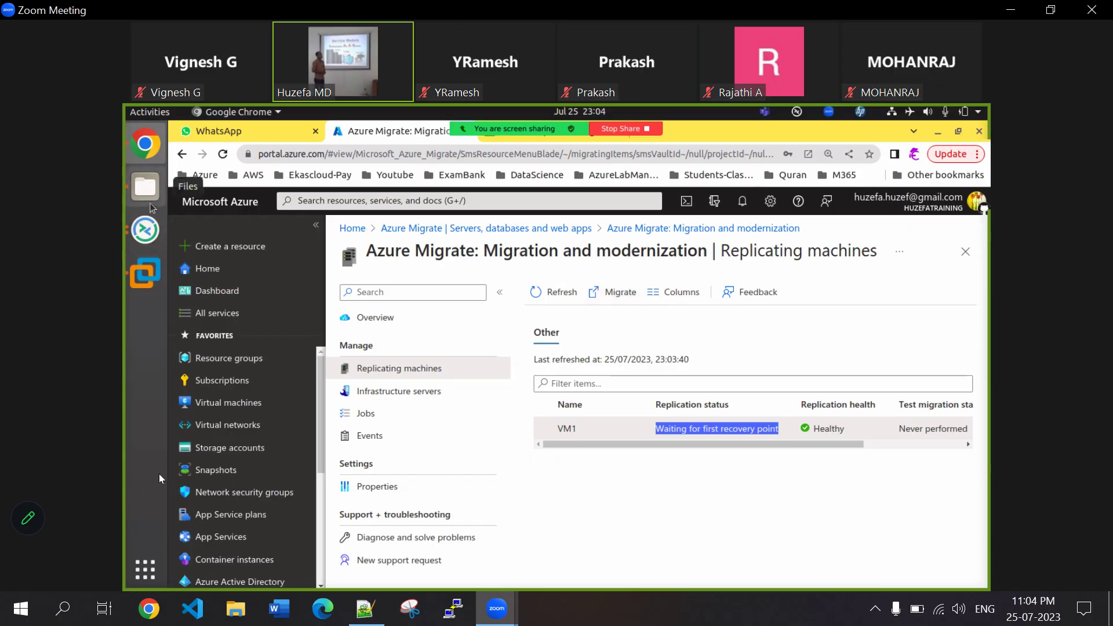
Play the Migration.mp4 recording from the Videos folder in VLC media player
click(144, 185)
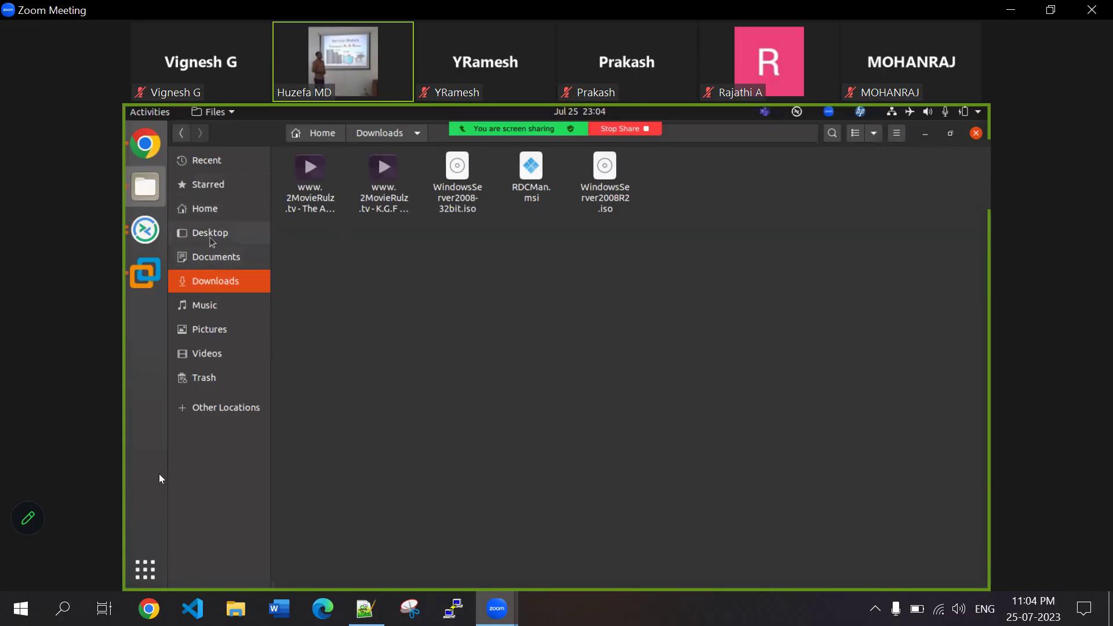
click(210, 234)
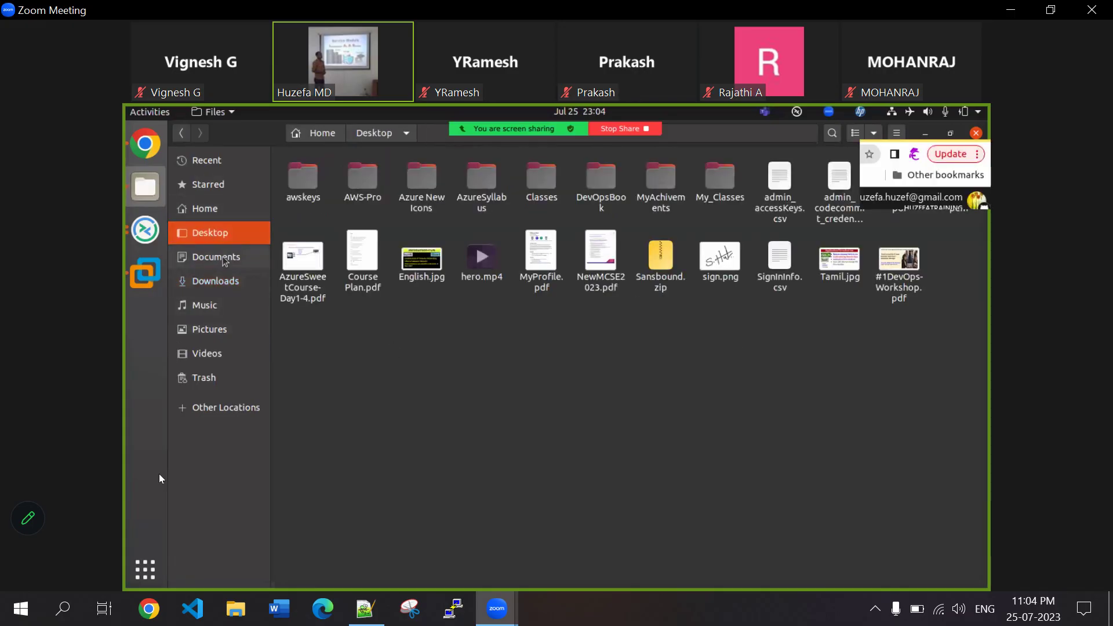
click(223, 353)
click(814, 174)
click(751, 173)
click(687, 191)
right_click(688, 193)
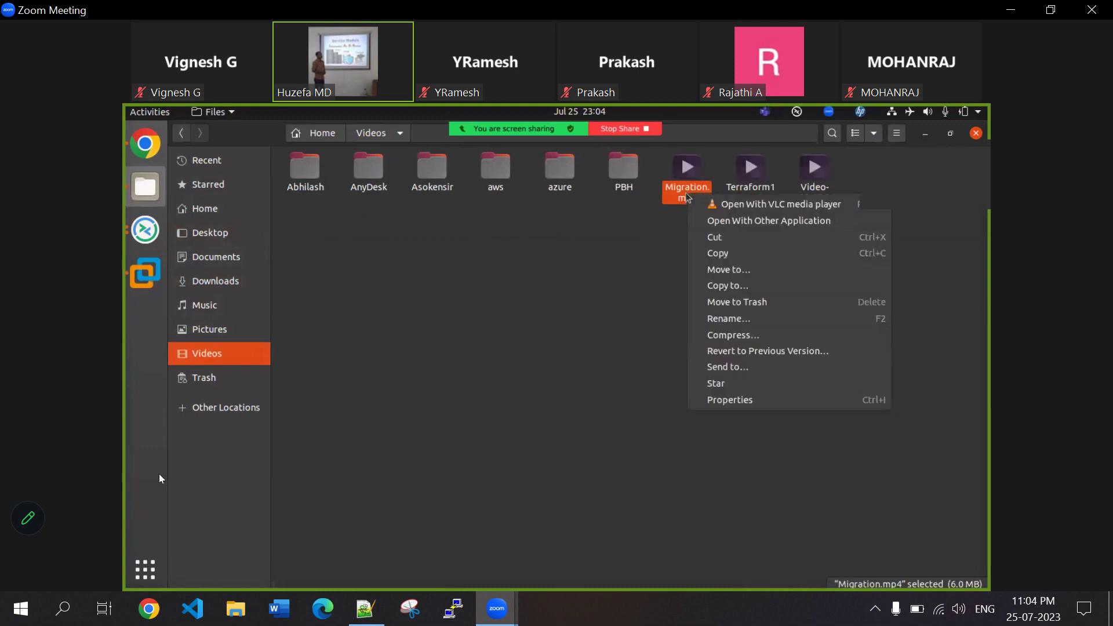
click(711, 204)
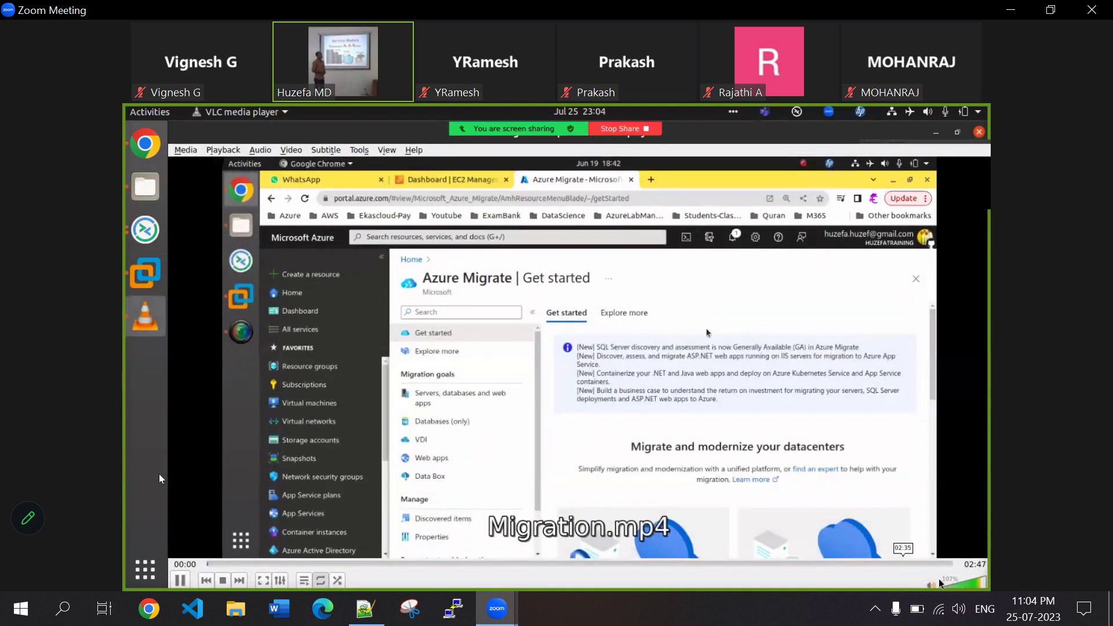
click(933, 582)
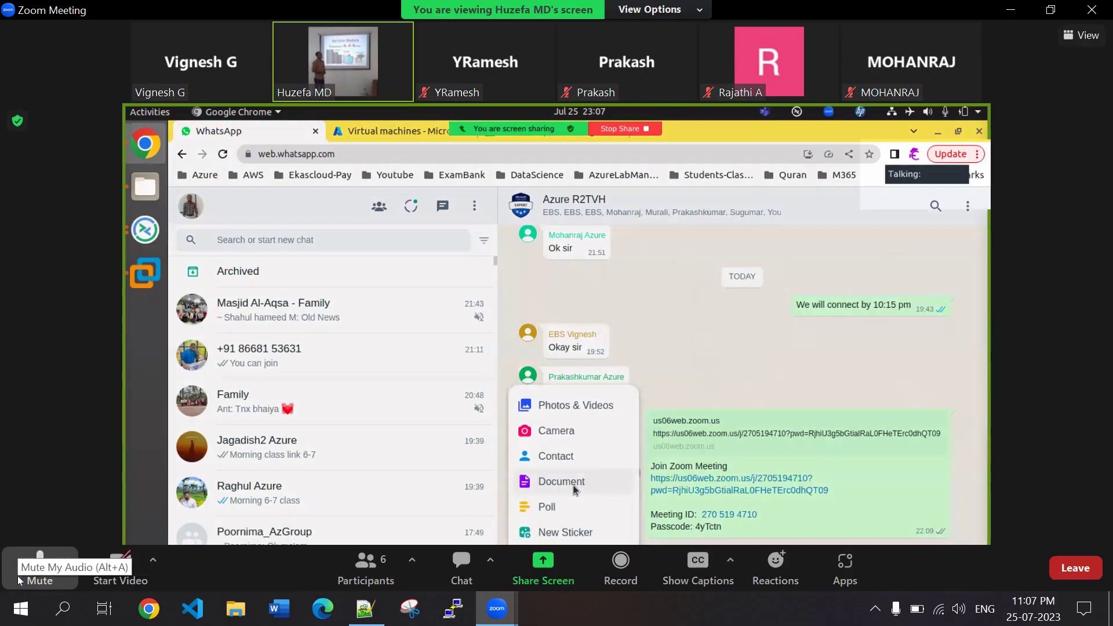
click(19, 580)
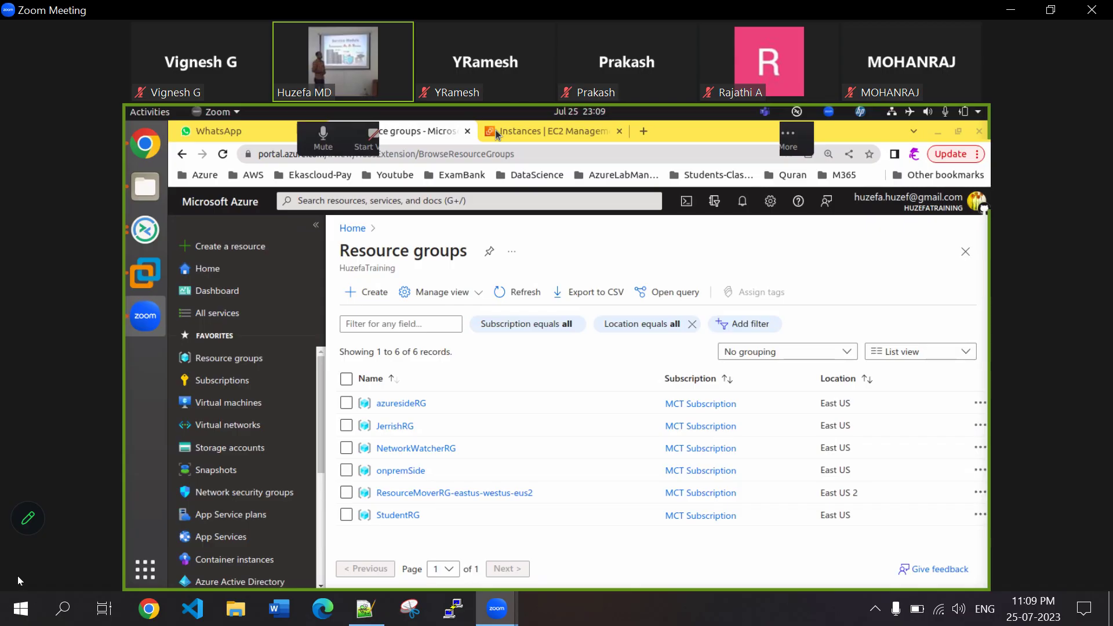
mouse_move(91, 432)
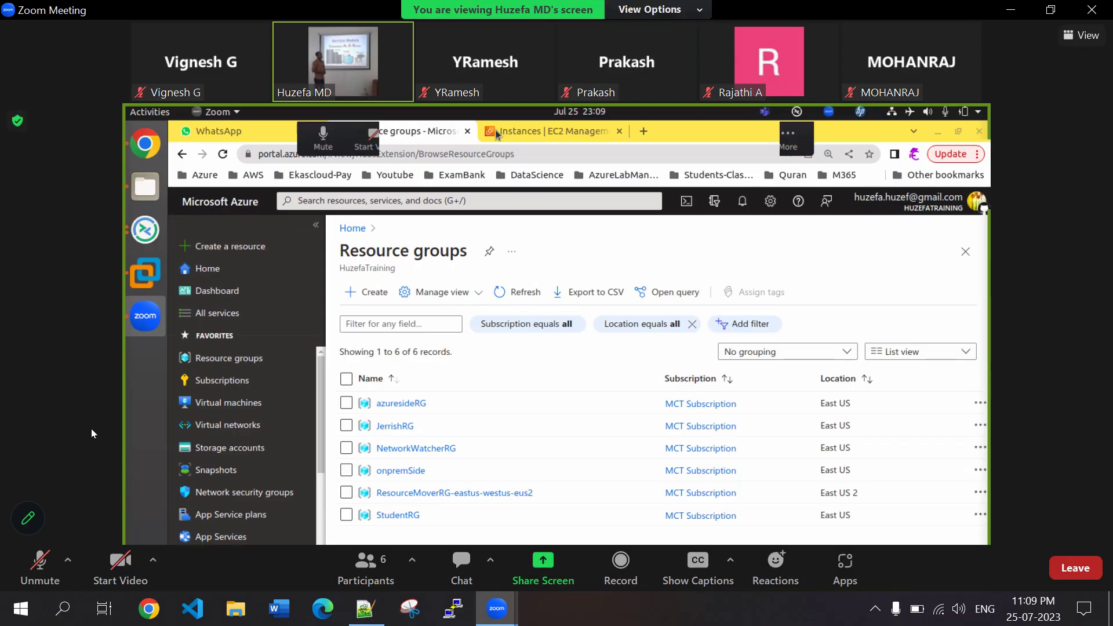
click(34, 573)
click(34, 573)
click(33, 573)
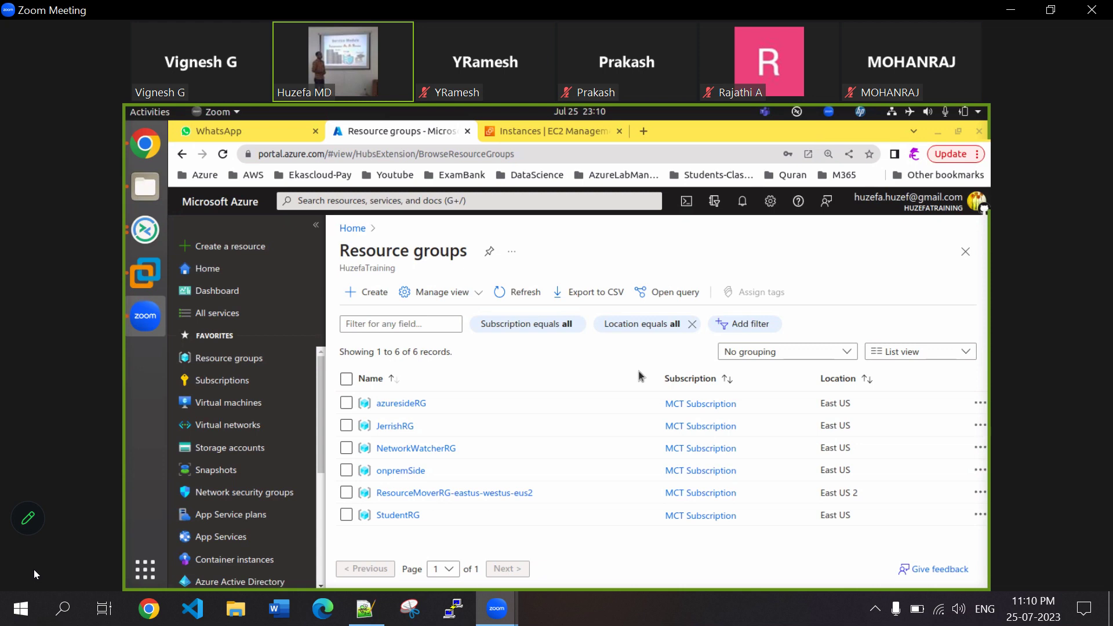
mouse_move(35, 574)
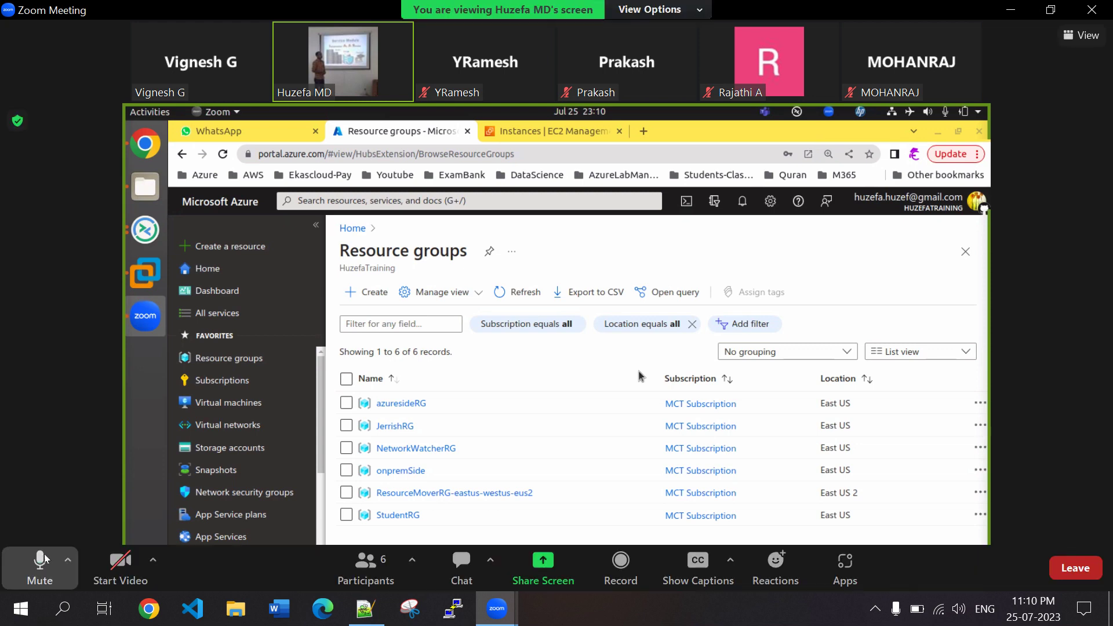
click(28, 578)
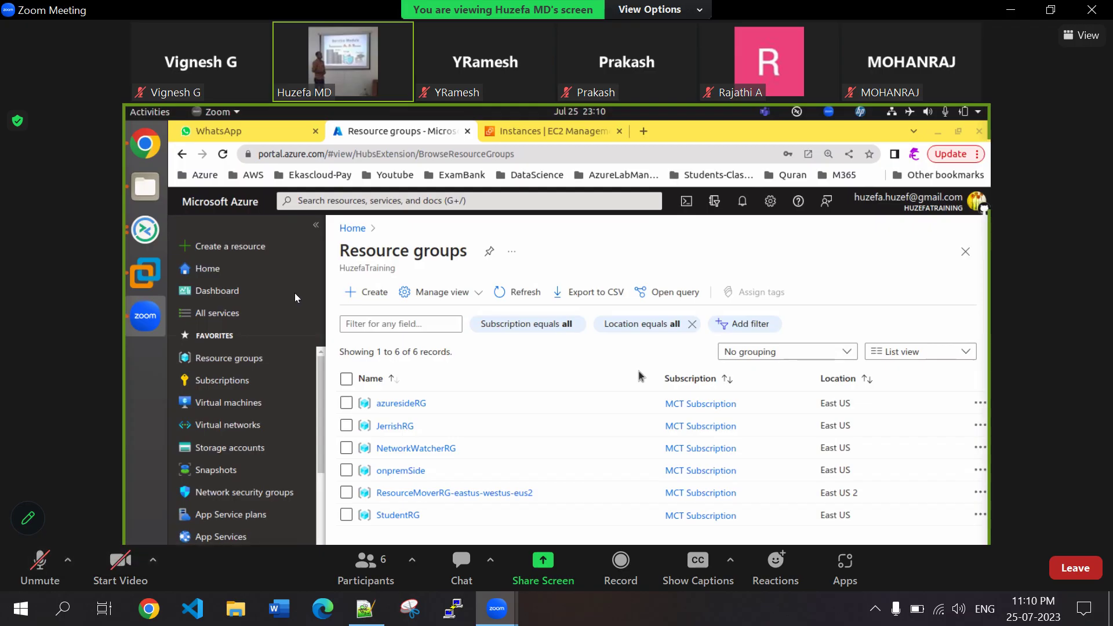
click(26, 576)
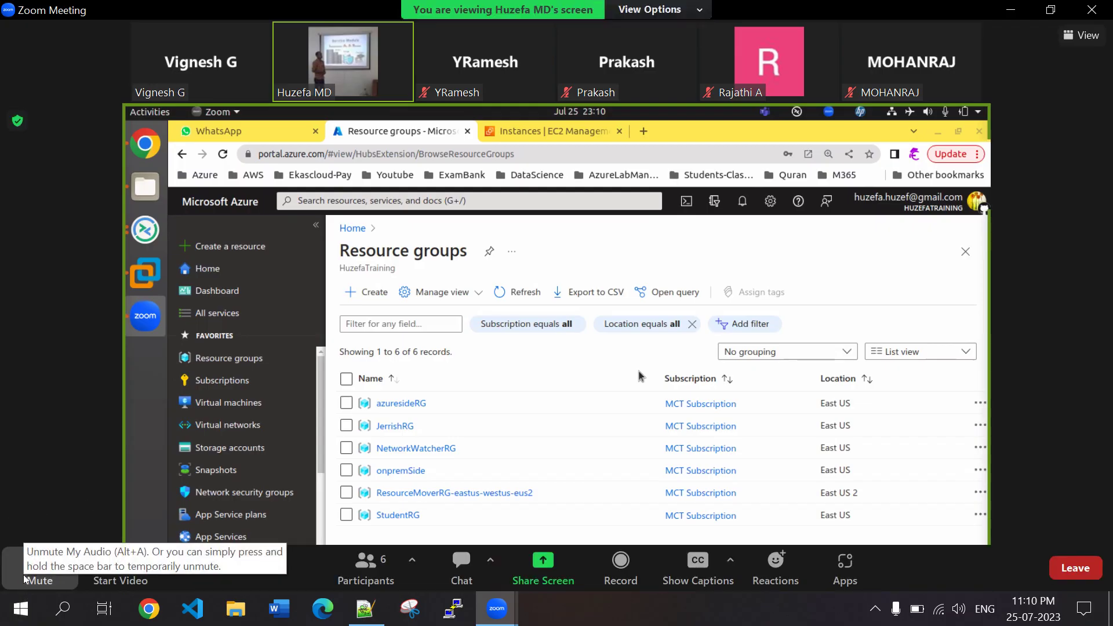
click(23, 577)
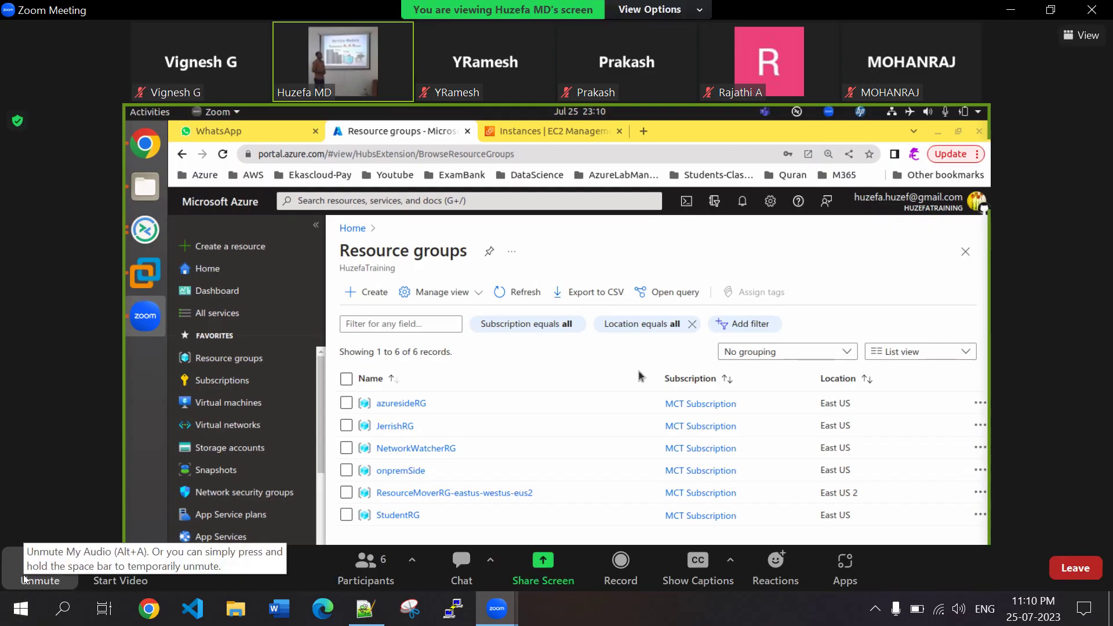